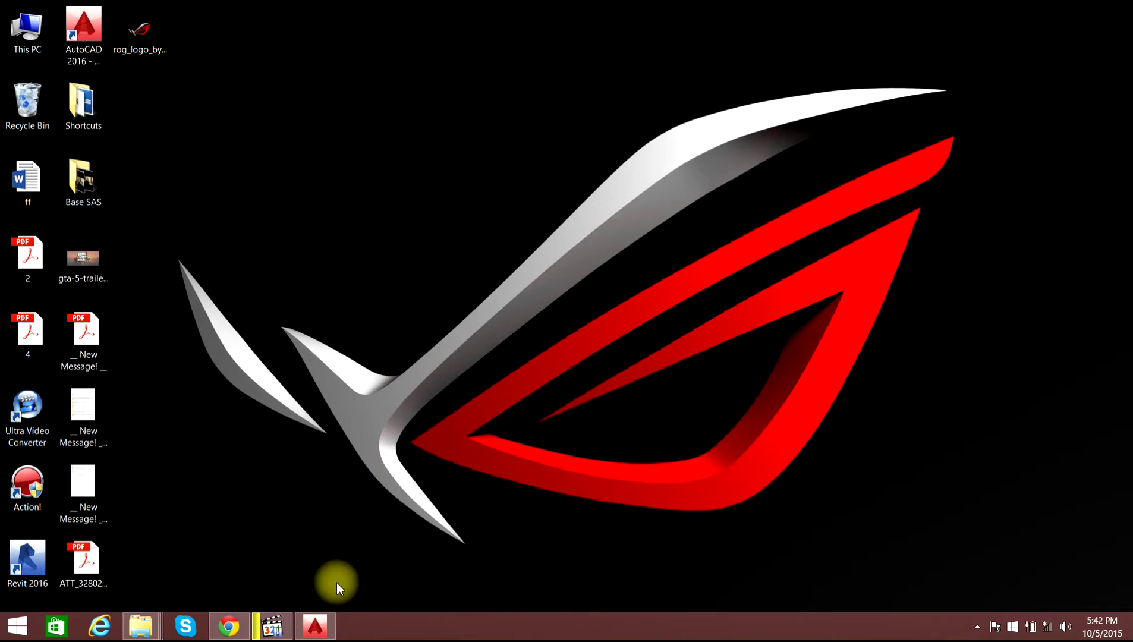
Switch to AutoCAD and draw a freehand circle by centre and radius across the vertical axis line.
{"action": "left_click", "coordinate": [325, 629]}
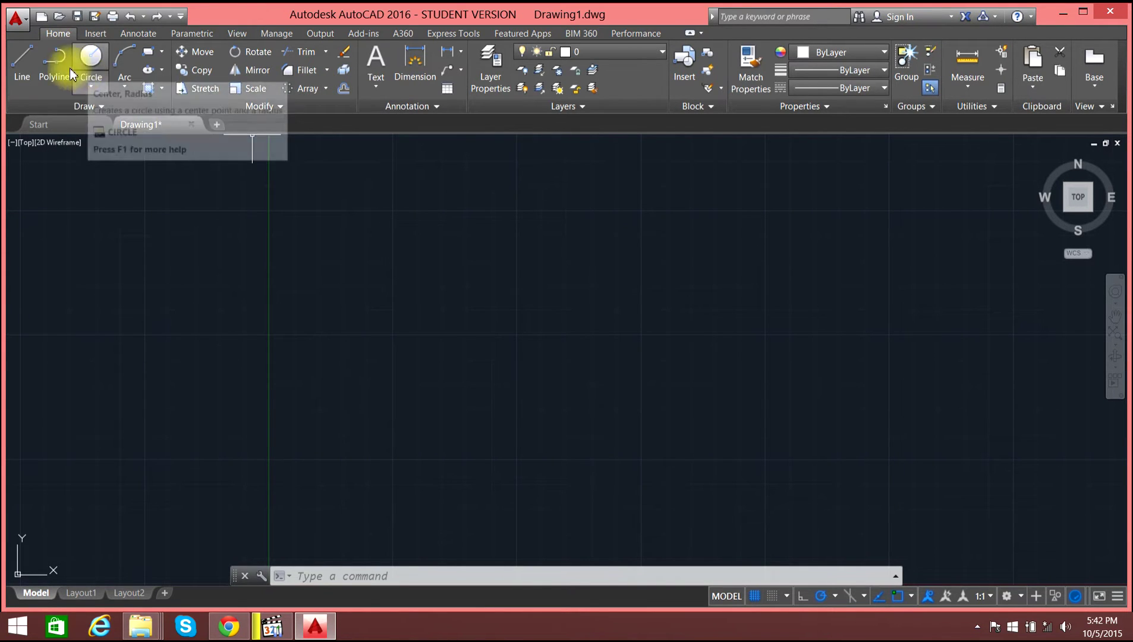
{"action": "left_click", "coordinate": [94, 55]}
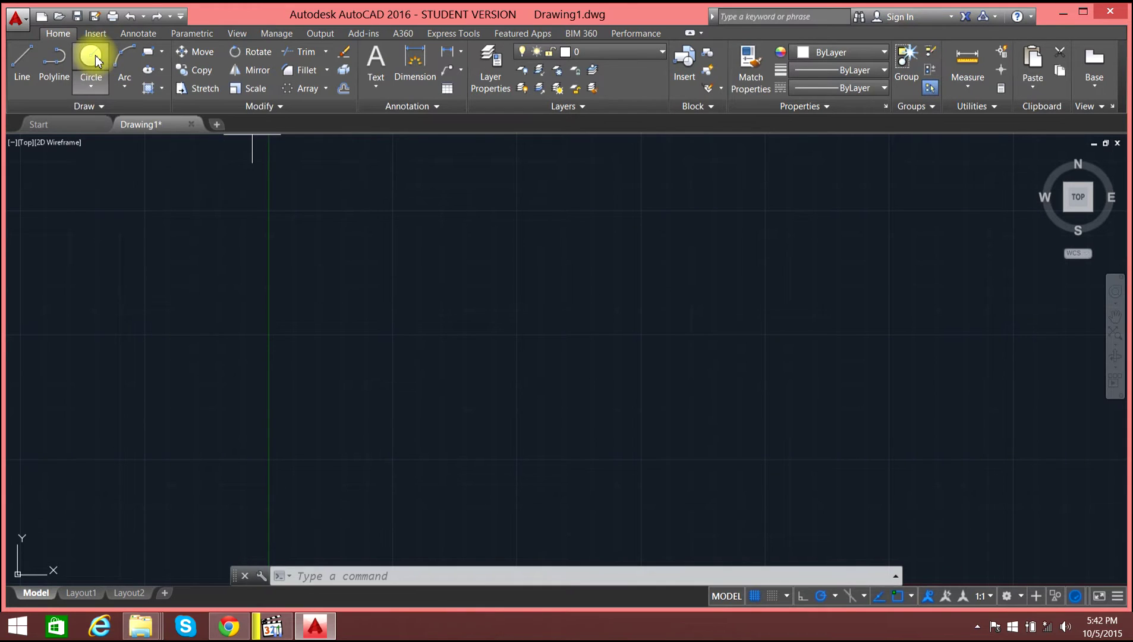
{"action": "left_click", "coordinate": [329, 231]}
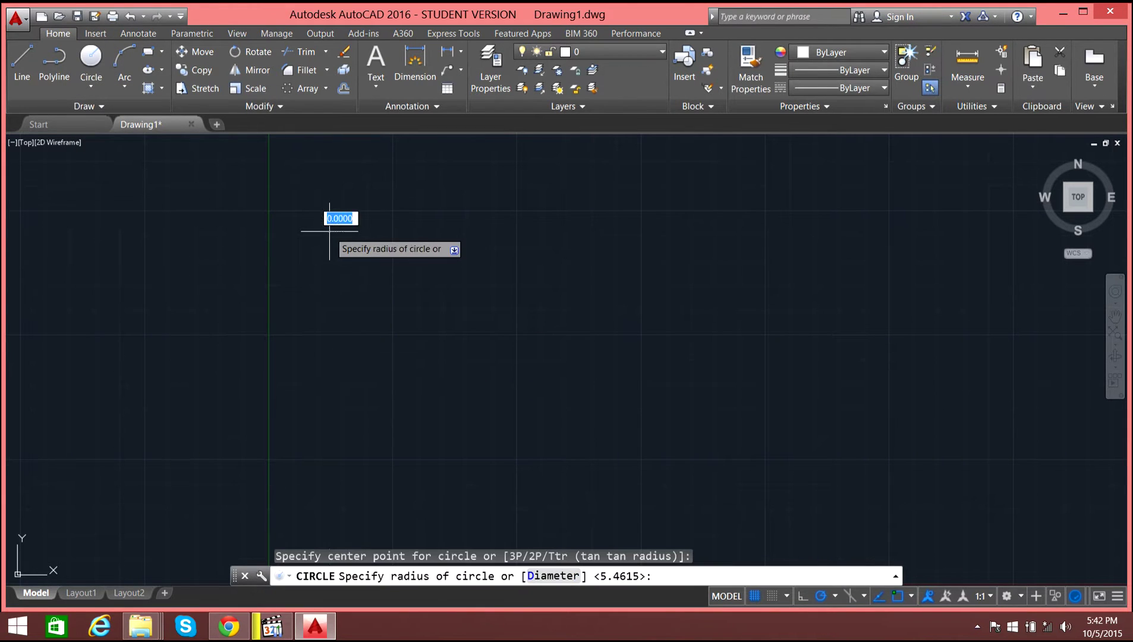
{"action": "left_click", "coordinate": [390, 290]}
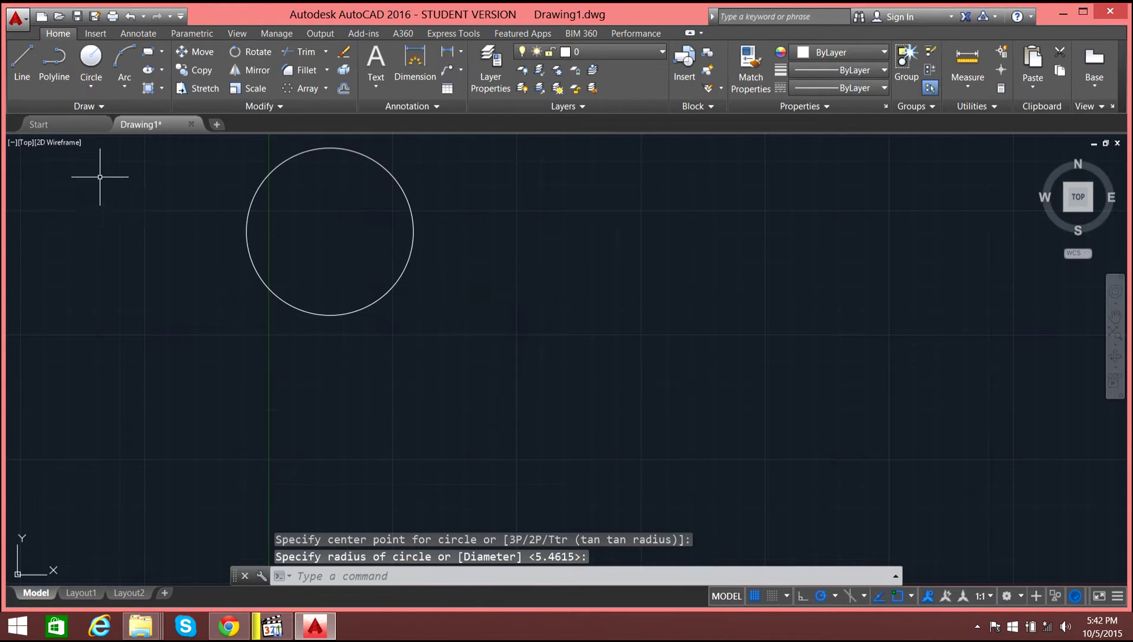
Draw a line from the circle's centre to the upper right of its circumference.
{"action": "middle_click_drag", "start_coordinate": [206, 185], "coordinate": [244, 262]}
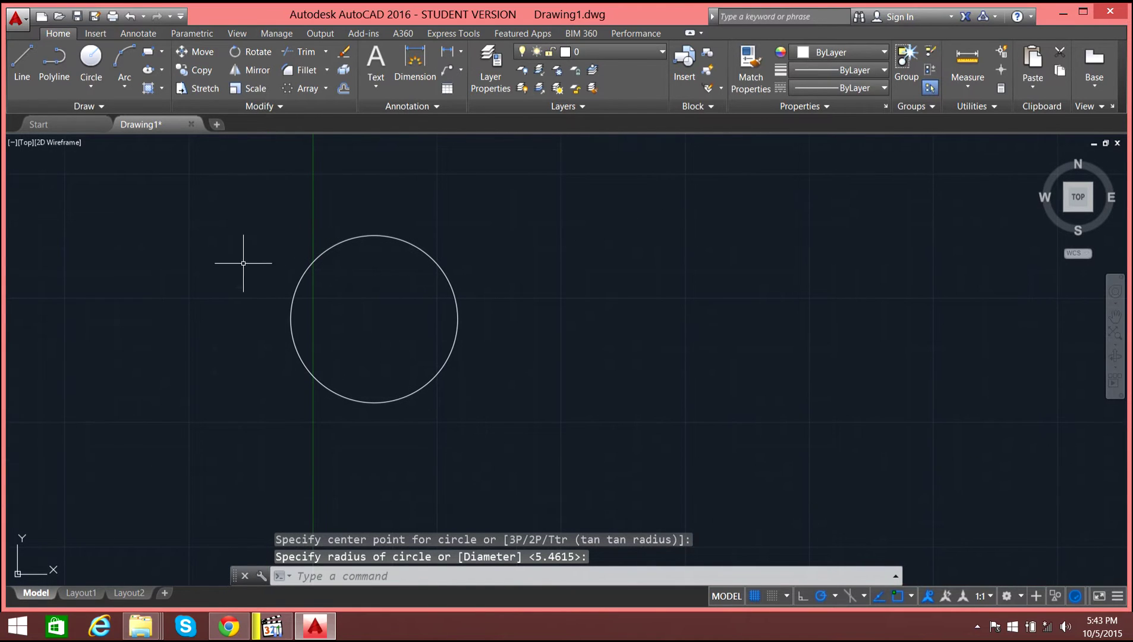
{"action": "left_click", "coordinate": [14, 57]}
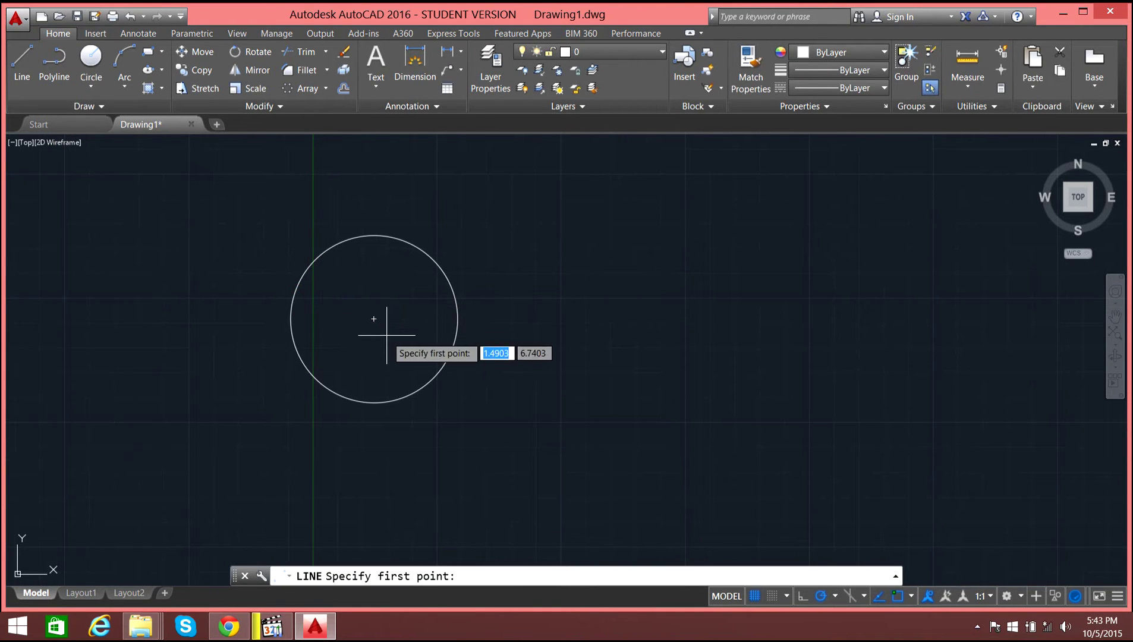
{"action": "left_click", "coordinate": [375, 319]}
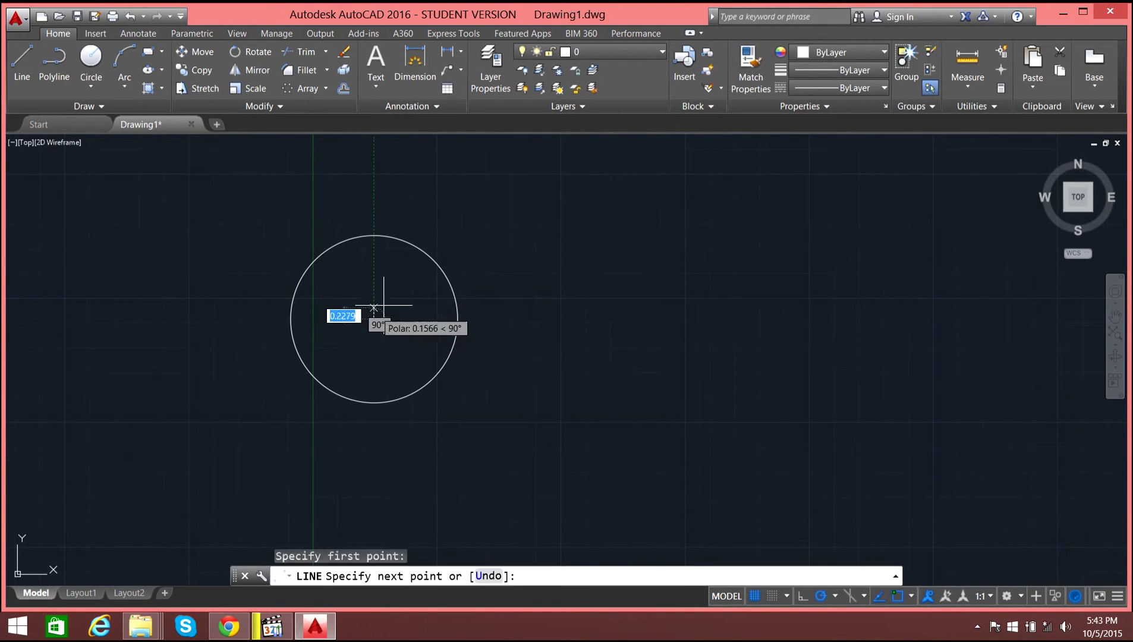
{"action": "left_click", "coordinate": [443, 272]}
{"action": "key", "text": "Escape"}
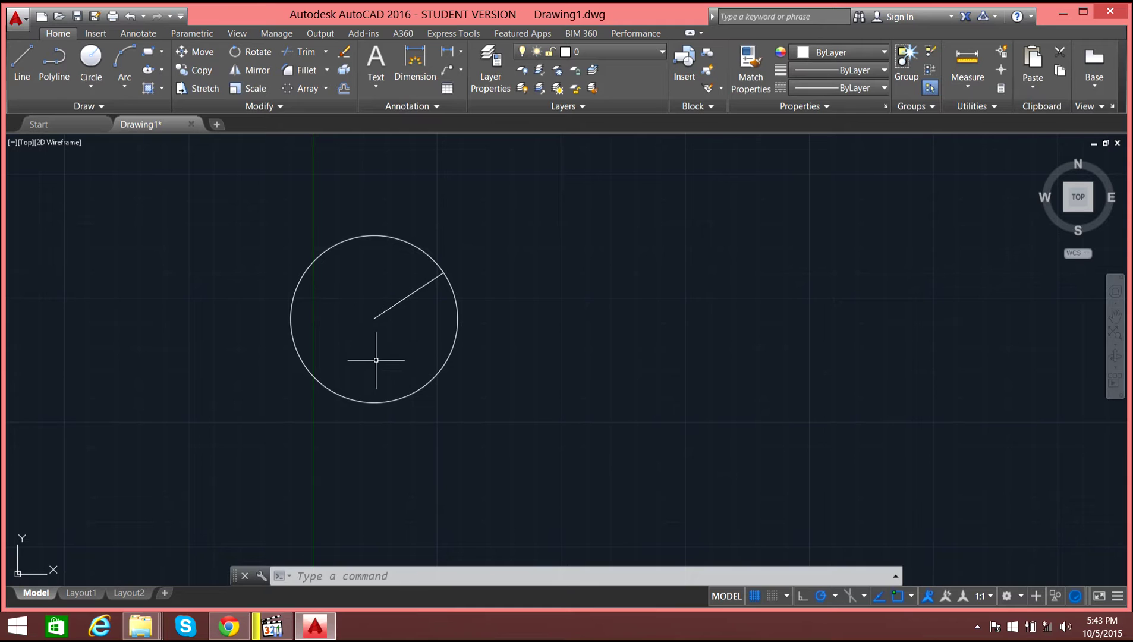
{"action": "left_click", "coordinate": [325, 89]}
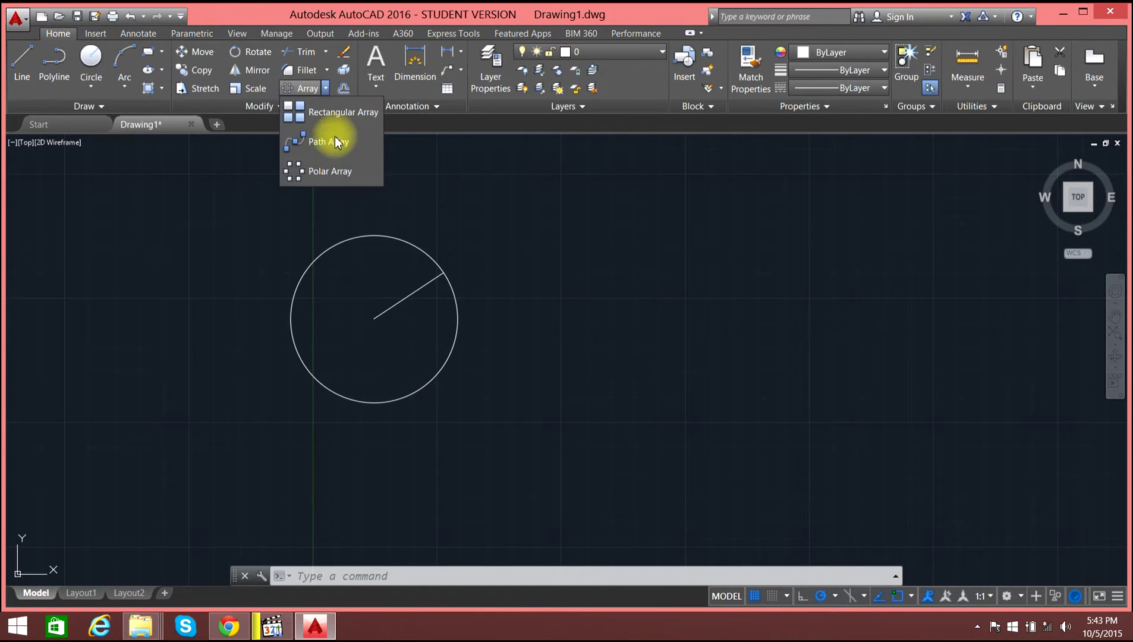
{"action": "left_click", "coordinate": [339, 170]}
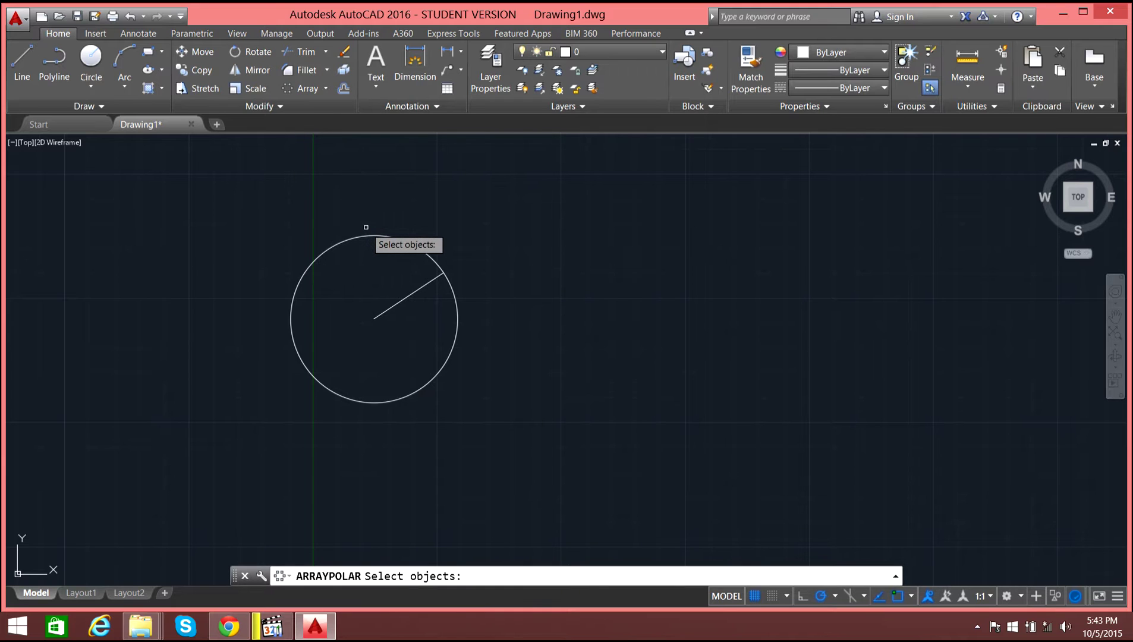
{"action": "key", "text": "Escape"}
{"action": "key", "text": "Escape"}
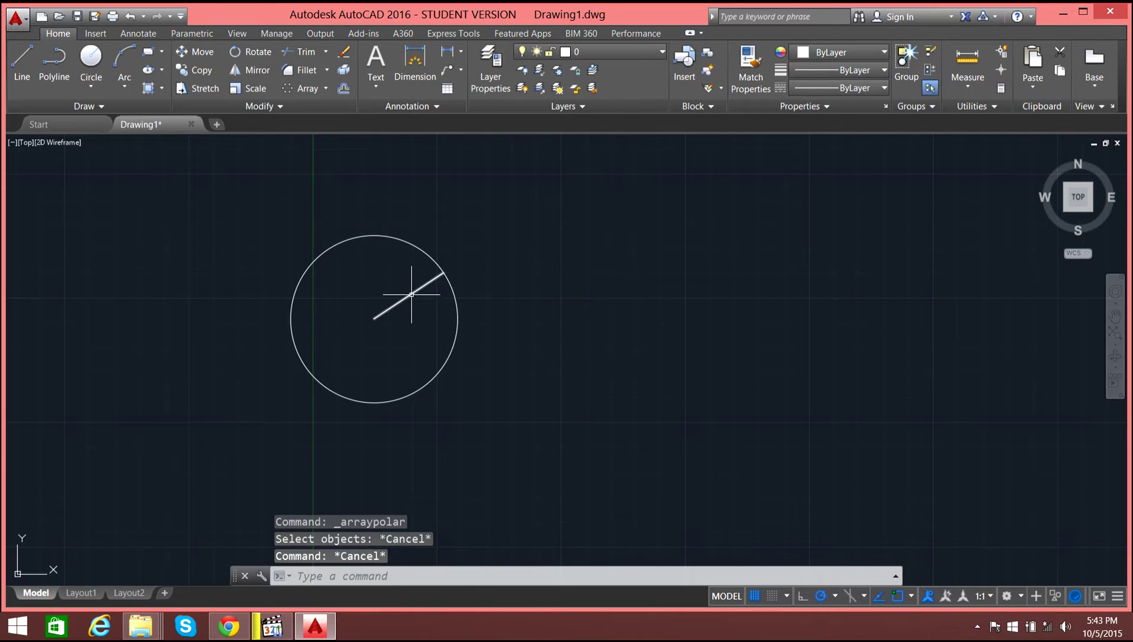
Create a polar array of the radius line around the circle's centre with 100 items.
{"action": "left_click", "coordinate": [411, 294]}
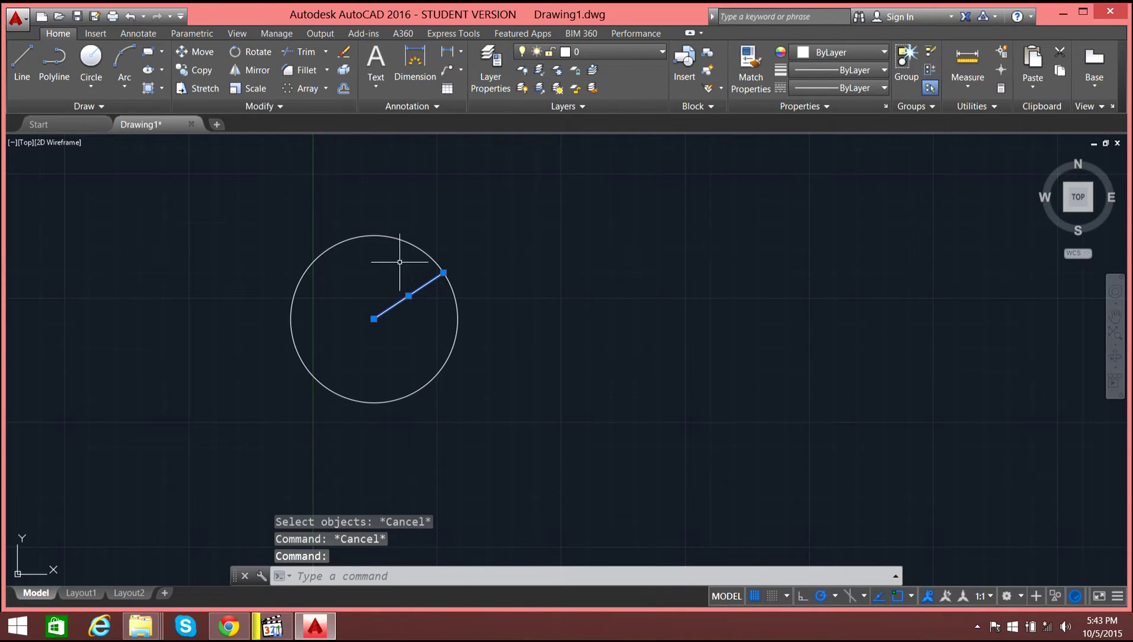
{"action": "left_click", "coordinate": [324, 88]}
{"action": "left_click", "coordinate": [331, 171]}
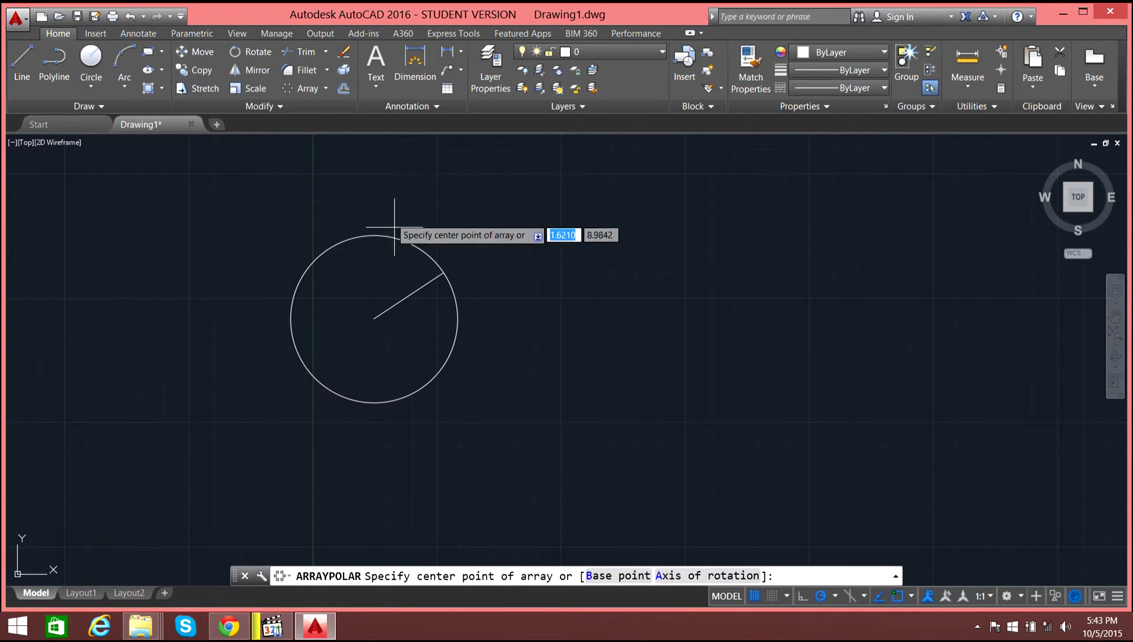
{"action": "left_click", "coordinate": [374, 319]}
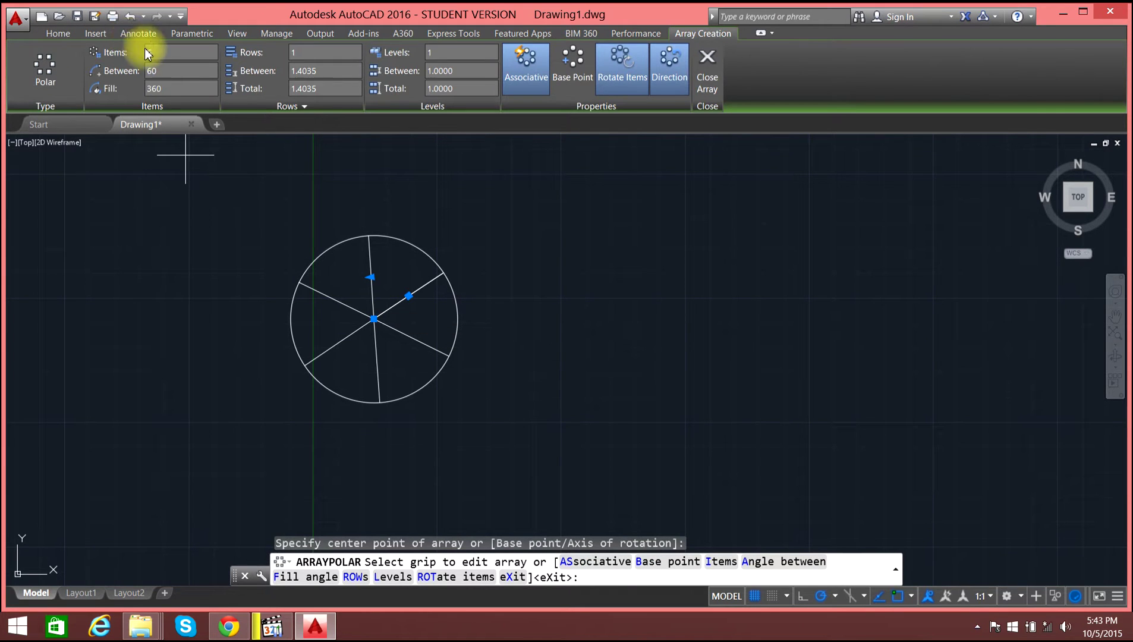
{"action": "left_click", "coordinate": [158, 53]}
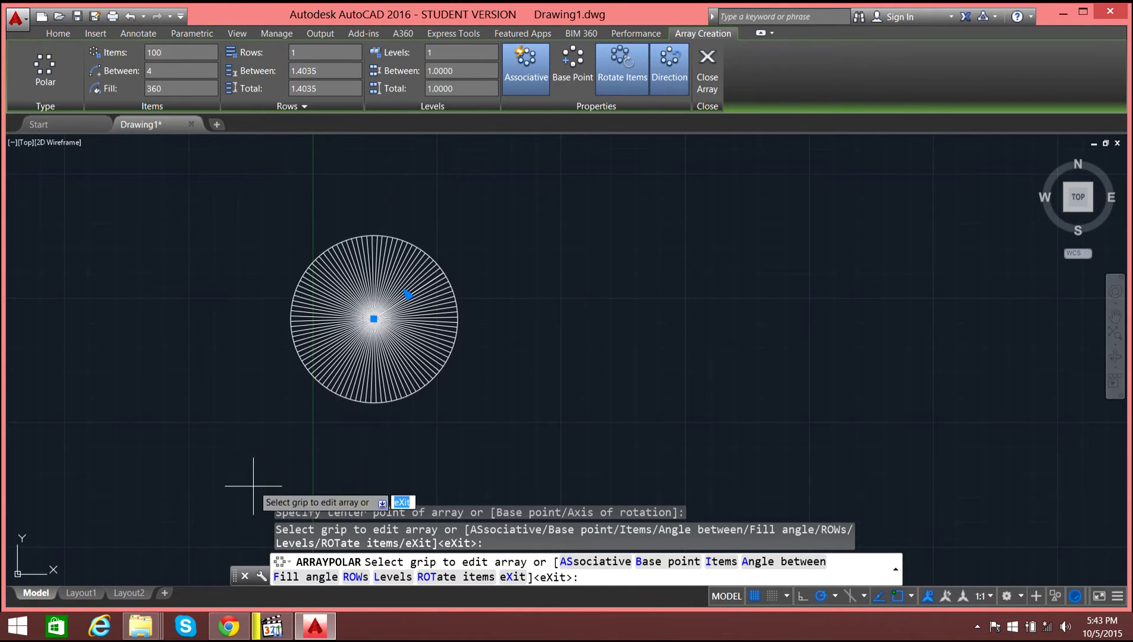
Examine closely how the arrayed lines are distributed inside the circle.
{"action": "scroll", "coordinate": [264, 415], "scroll_direction": "up", "scroll_amount": 2}
{"action": "scroll", "coordinate": [264, 415], "scroll_direction": "up", "scroll_amount": 2}
{"action": "scroll", "coordinate": [274, 371], "scroll_direction": "down", "scroll_amount": 4}
{"action": "scroll", "coordinate": [321, 267], "scroll_direction": "up", "scroll_amount": 8}
{"action": "scroll", "coordinate": [322, 276], "scroll_direction": "down", "scroll_amount": 6}
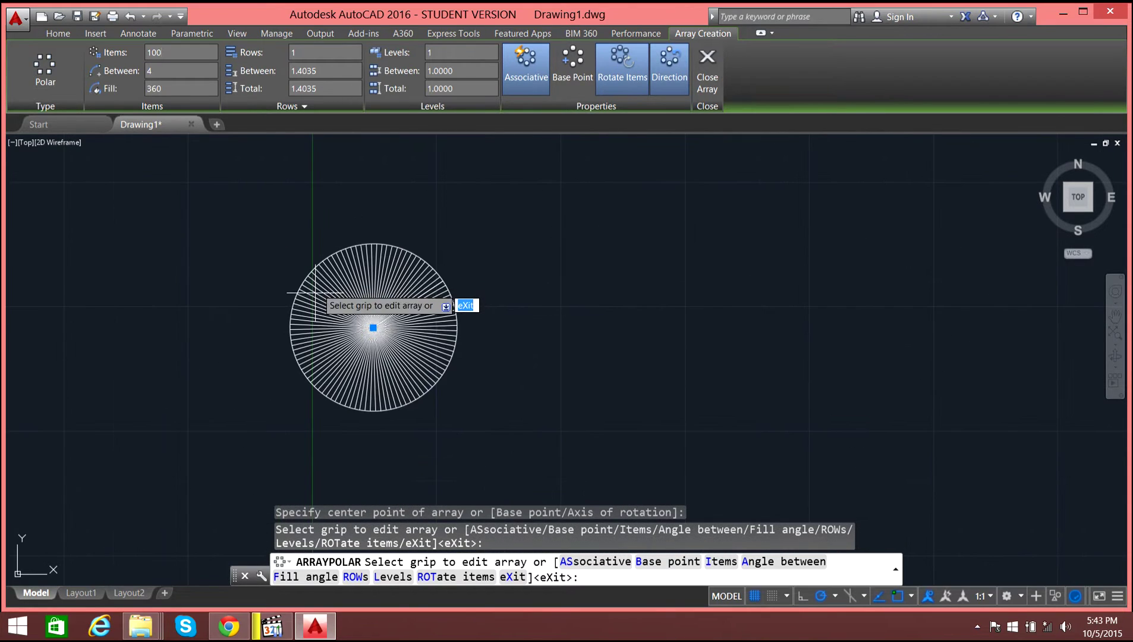
{"action": "scroll", "coordinate": [300, 377], "scroll_direction": "up", "scroll_amount": 1}
{"action": "scroll", "coordinate": [350, 277], "scroll_direction": "up", "scroll_amount": 3}
{"action": "scroll", "coordinate": [351, 277], "scroll_direction": "down", "scroll_amount": 5}
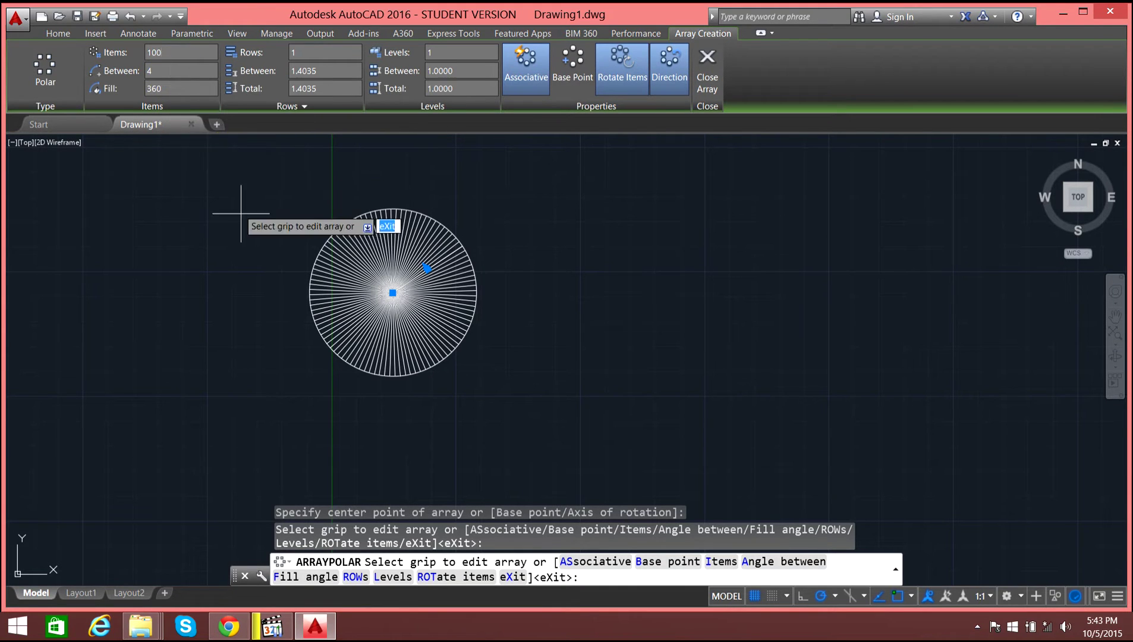
Set the polar array to 20 items and finish the array.
{"action": "left_click", "coordinate": [149, 52]}
{"action": "type", "text": "20"}
{"action": "left_click", "coordinate": [170, 71]}
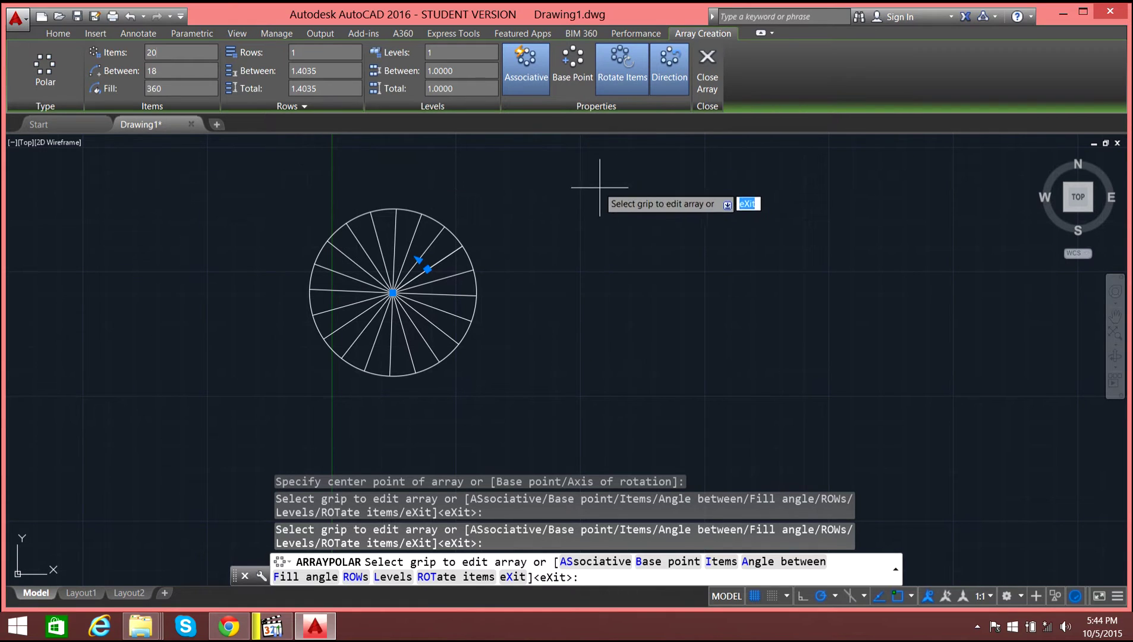
{"action": "key", "text": "Escape"}
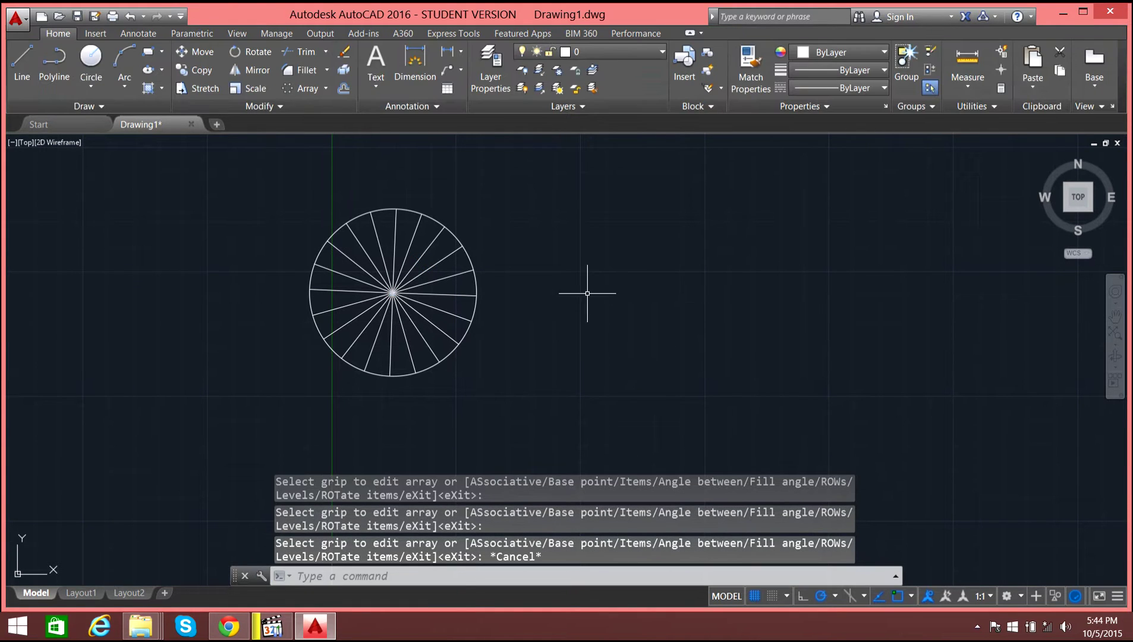
{"action": "key", "text": "Escape"}
{"action": "key", "text": "Escape"}
{"action": "key", "text": "Escape"}
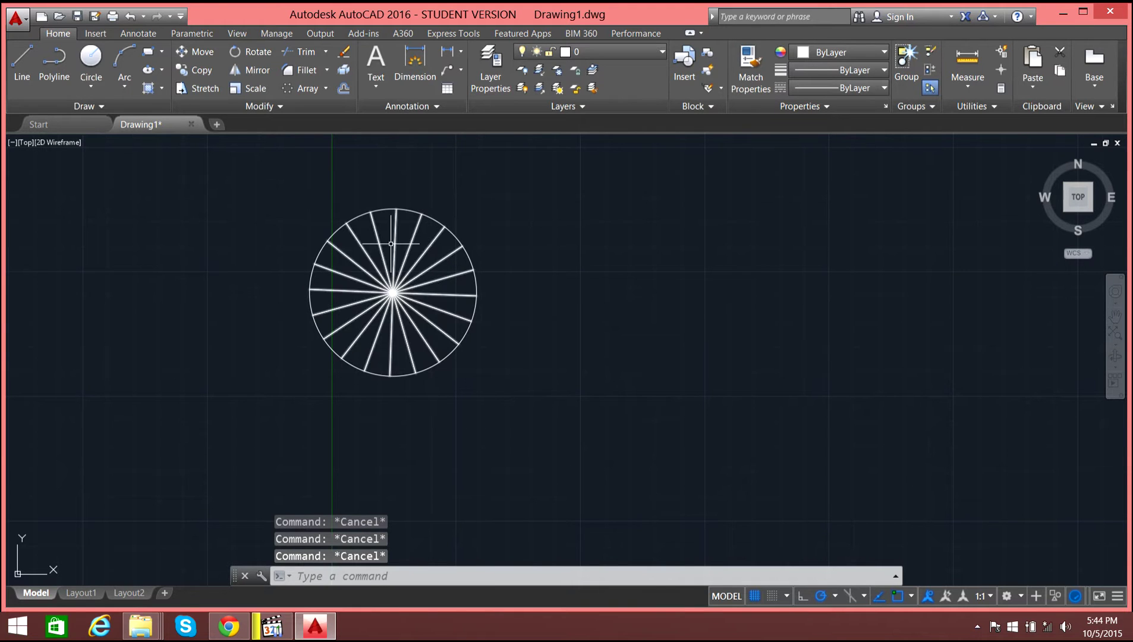
Draw a rectangle about 1.89 by 1.30 units to the right of the circle.
{"action": "left_click", "coordinate": [149, 52]}
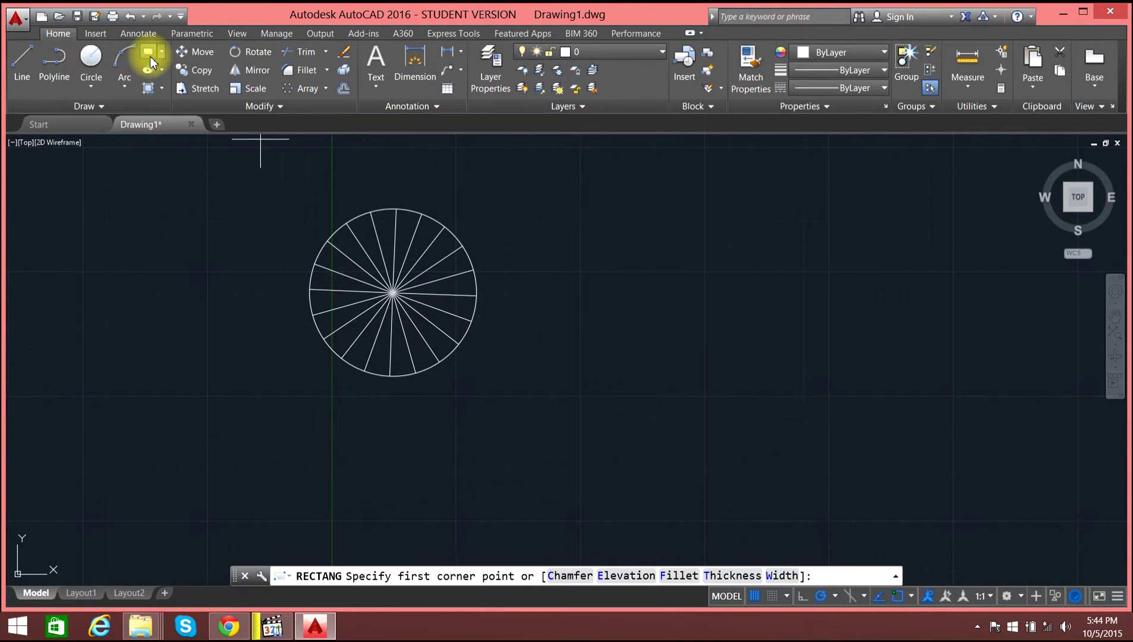
{"action": "left_click", "coordinate": [567, 201]}
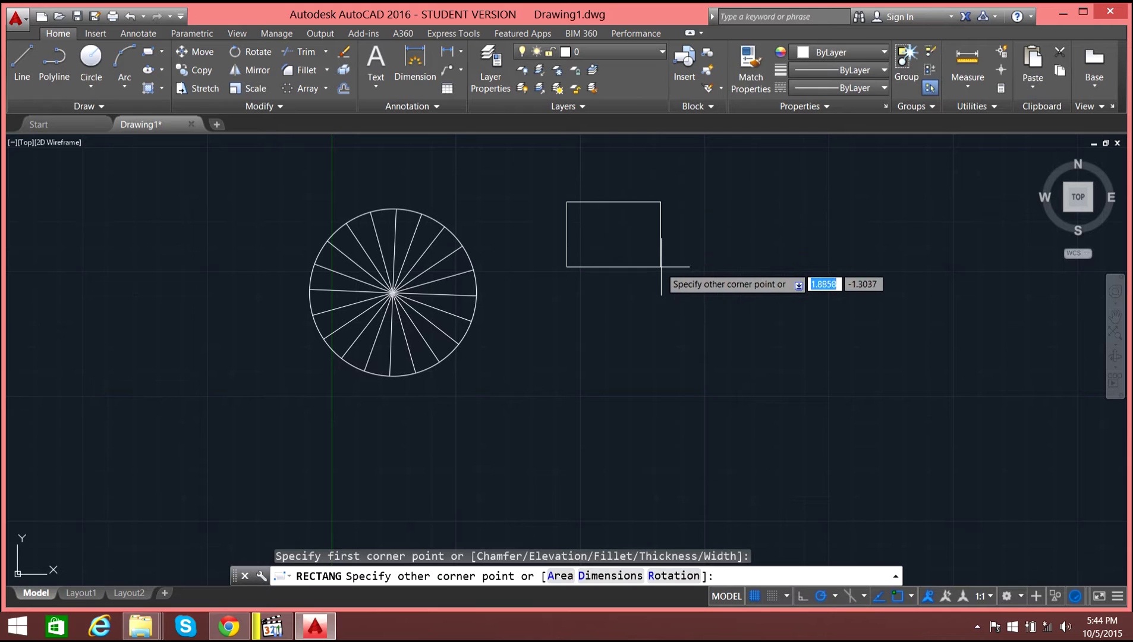
{"action": "left_click", "coordinate": [661, 267]}
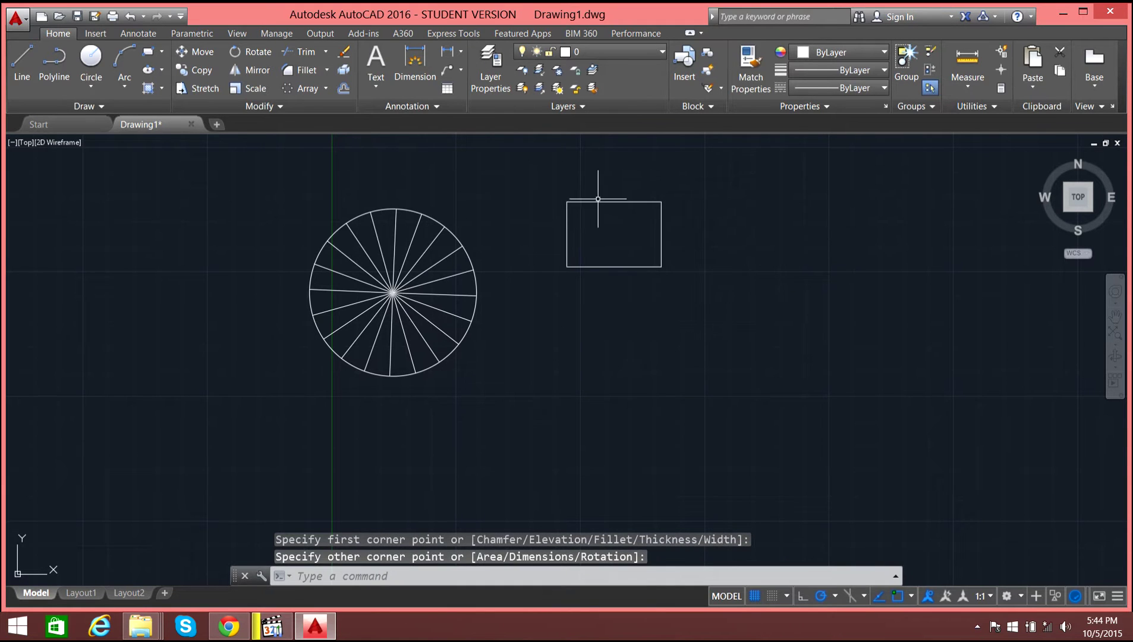
{"action": "scroll", "coordinate": [622, 263], "scroll_direction": "down", "scroll_amount": 3}
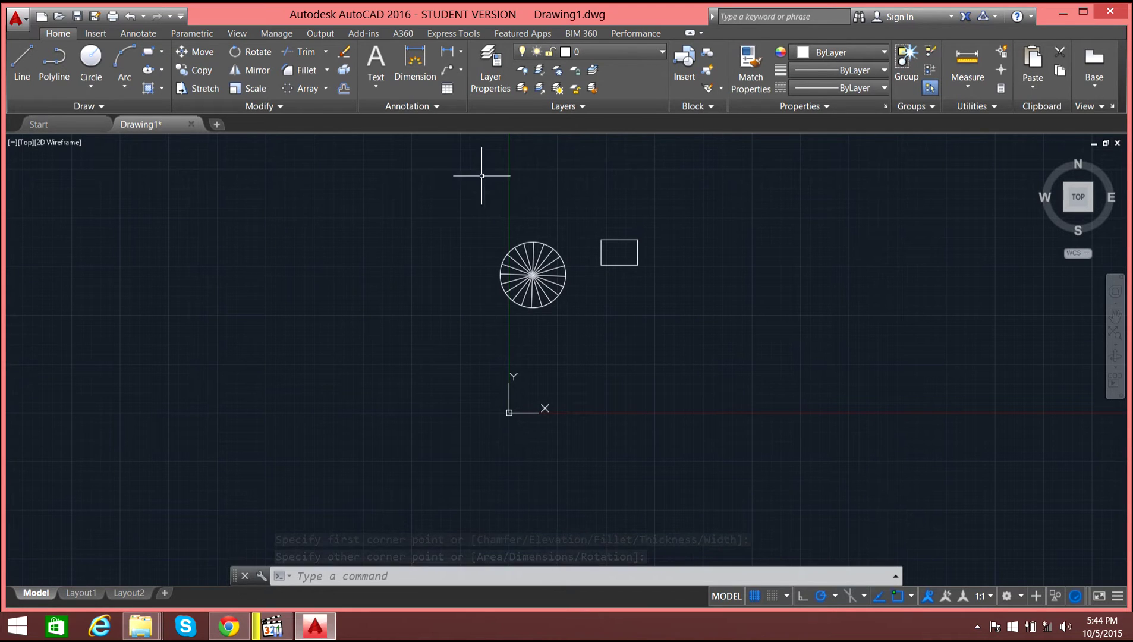
{"action": "left_click", "coordinate": [324, 92]}
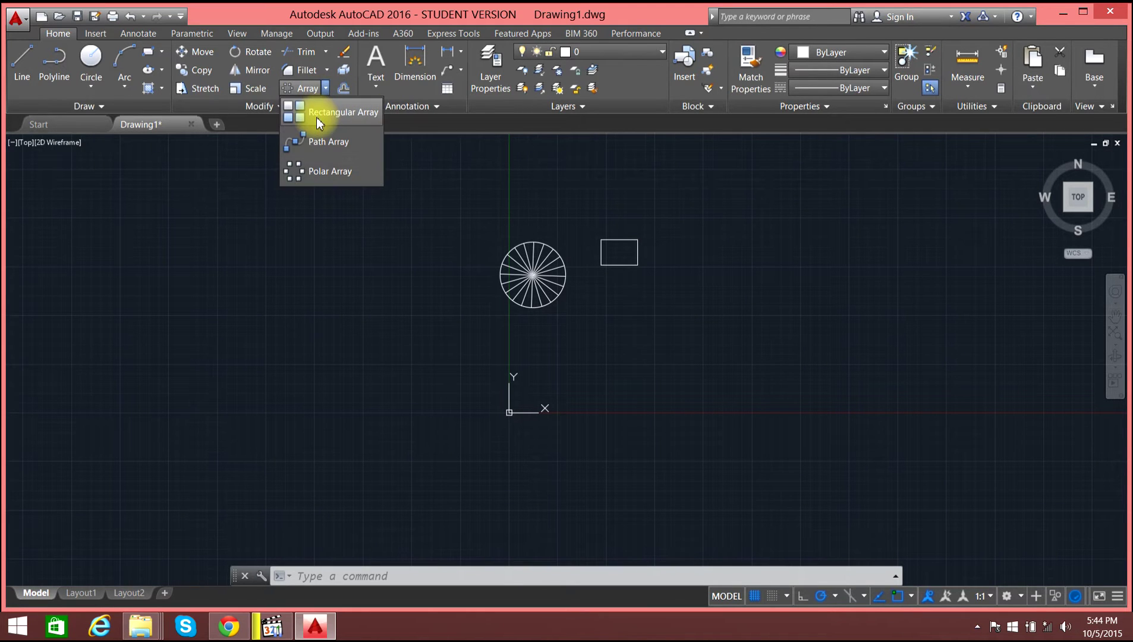
{"action": "left_click", "coordinate": [318, 113]}
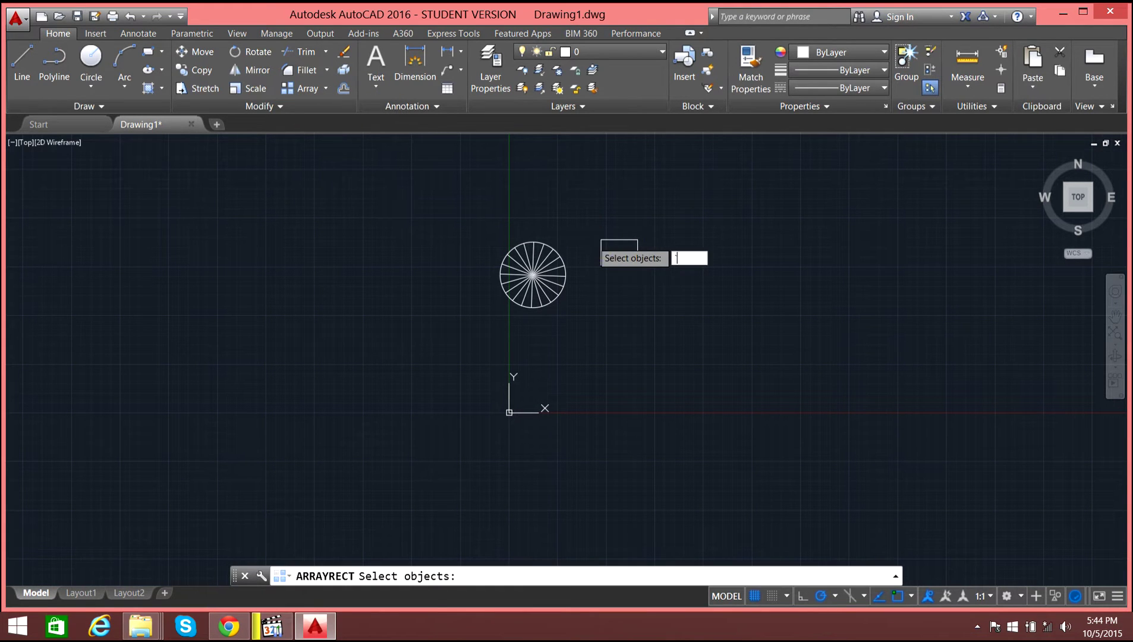
{"action": "key", "text": "Escape"}
{"action": "key", "text": "Escape"}
Create a rectangular array of the rectangle with 10 columns and 10 rows.
{"action": "left_click", "coordinate": [629, 239]}
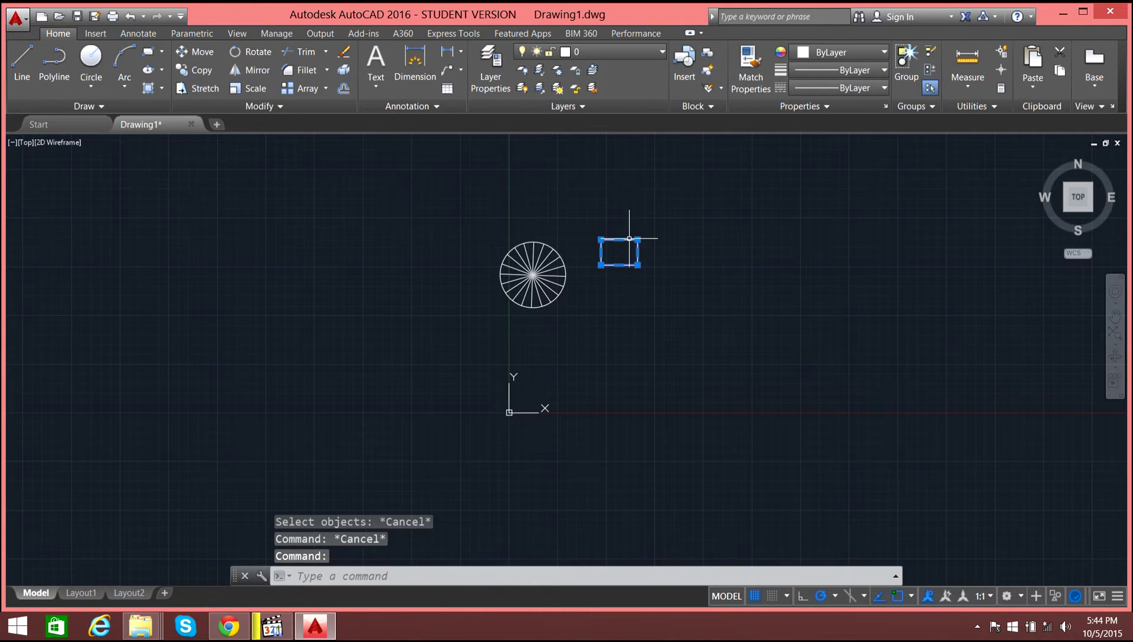
{"action": "left_click", "coordinate": [327, 89]}
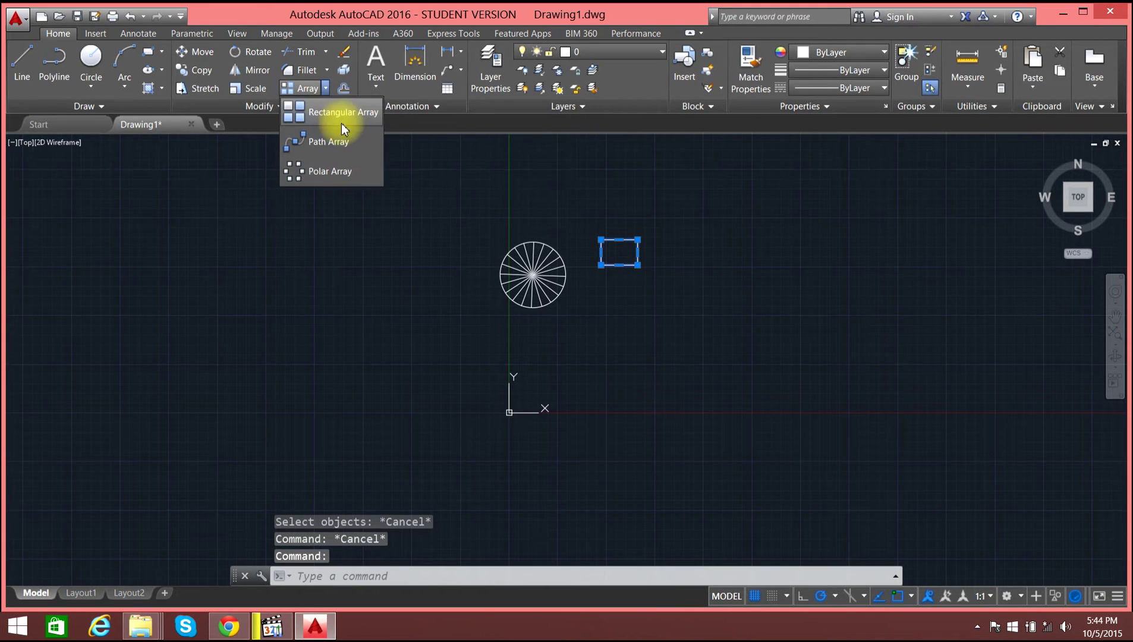
{"action": "left_click", "coordinate": [333, 113]}
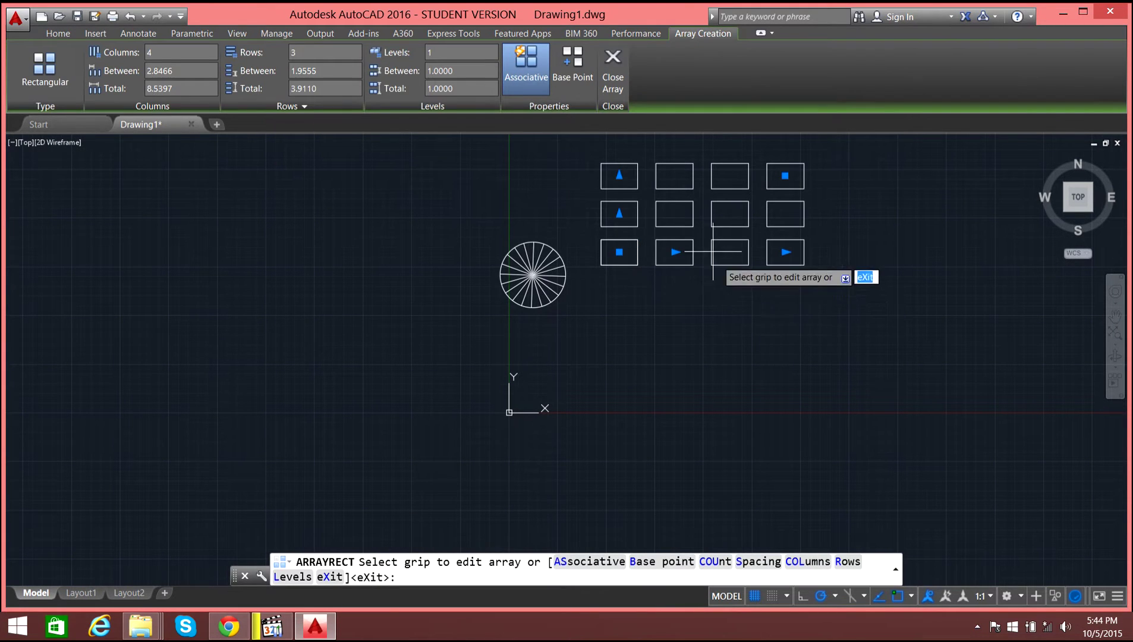
{"action": "left_click", "coordinate": [159, 52]}
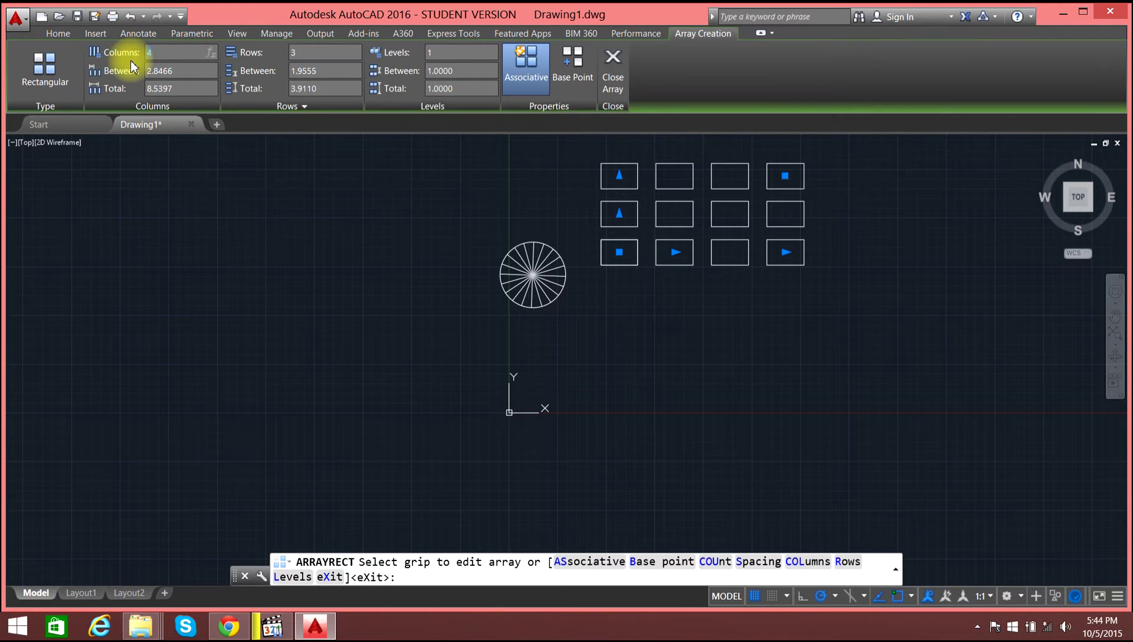
{"action": "type", "text": "10"}
{"action": "key", "text": "Return"}
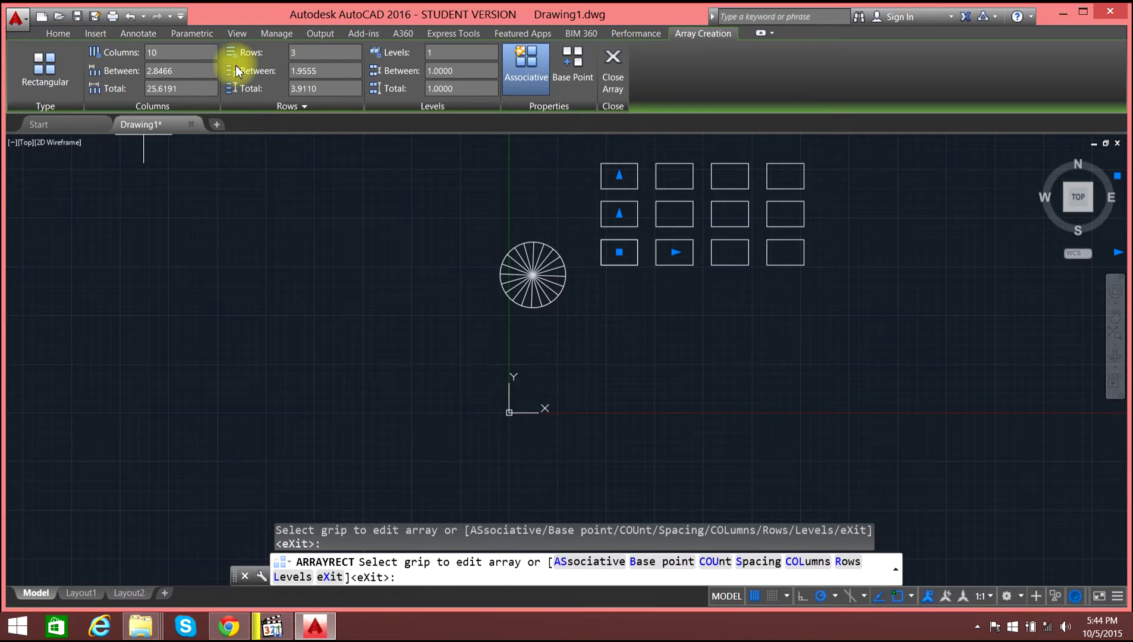
{"action": "left_click", "coordinate": [311, 54]}
{"action": "type", "text": "10"}
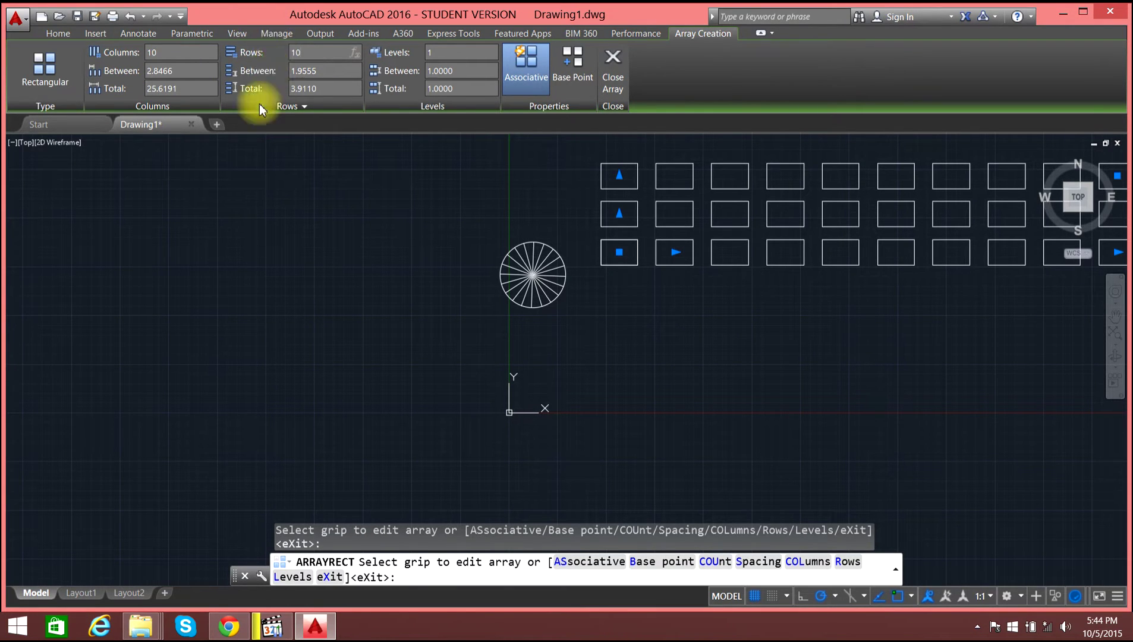
{"action": "key", "text": "Return"}
Set the spacing between the rectangular array's columns and between its rows to 3 each.
{"action": "left_click", "coordinate": [169, 68]}
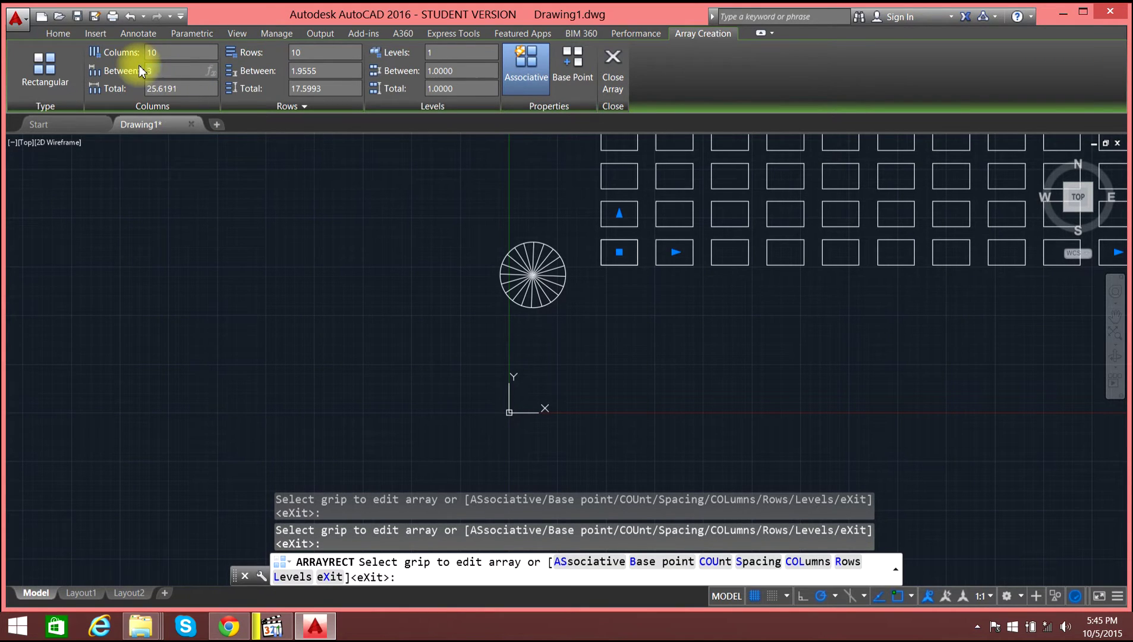
{"action": "key", "text": "Return"}
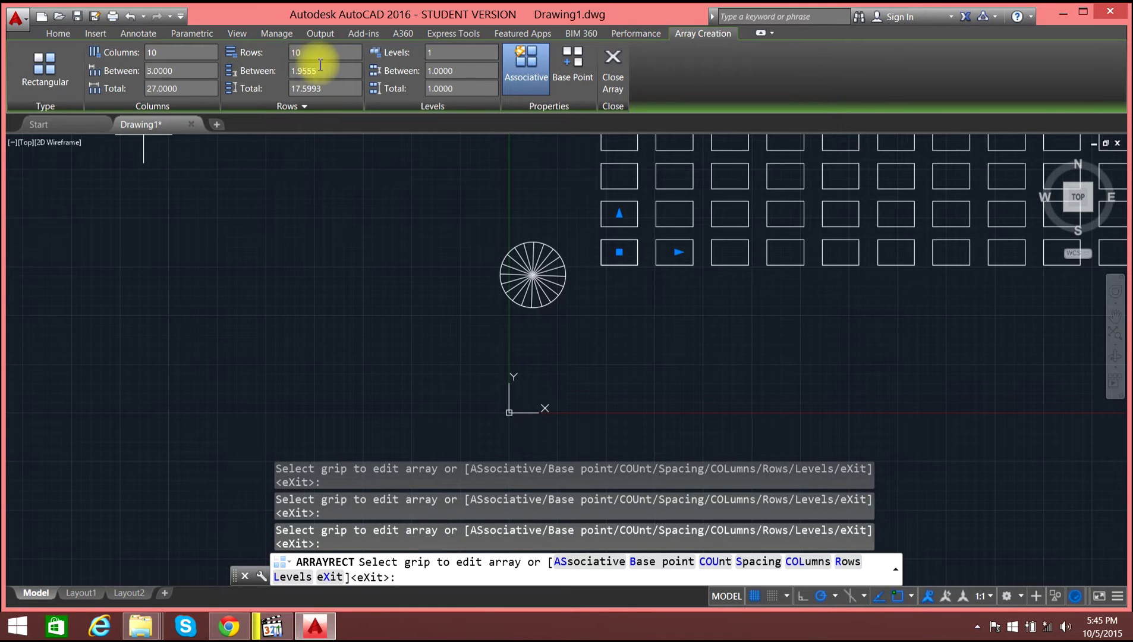
{"action": "left_click", "coordinate": [323, 73]}
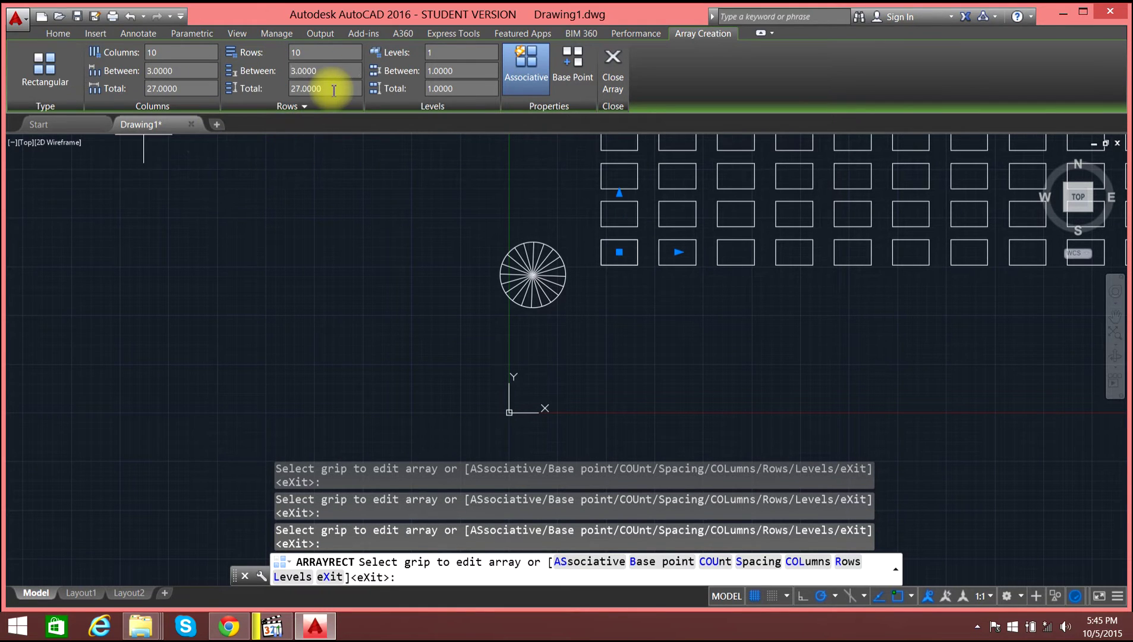
Finish the rectangular array of the rectangles and check the complete grid.
{"action": "scroll", "coordinate": [124, 237], "scroll_direction": "up", "scroll_amount": 1}
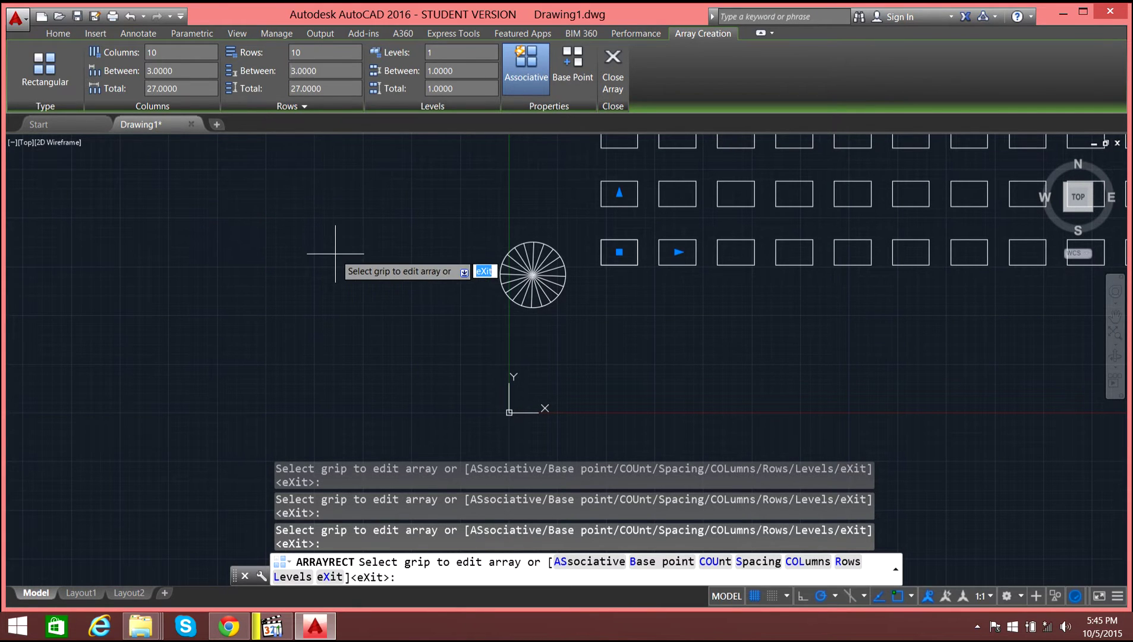
{"action": "key", "text": "Escape"}
{"action": "scroll", "coordinate": [289, 265], "scroll_direction": "down", "scroll_amount": 5}
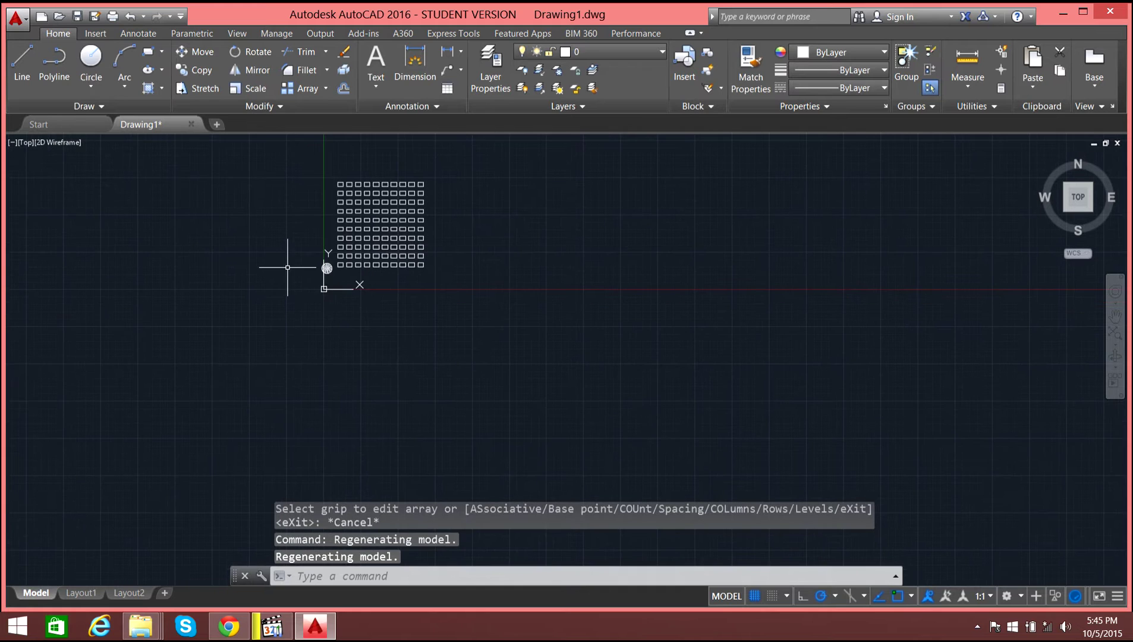
{"action": "scroll", "coordinate": [296, 176], "scroll_direction": "up", "scroll_amount": 4}
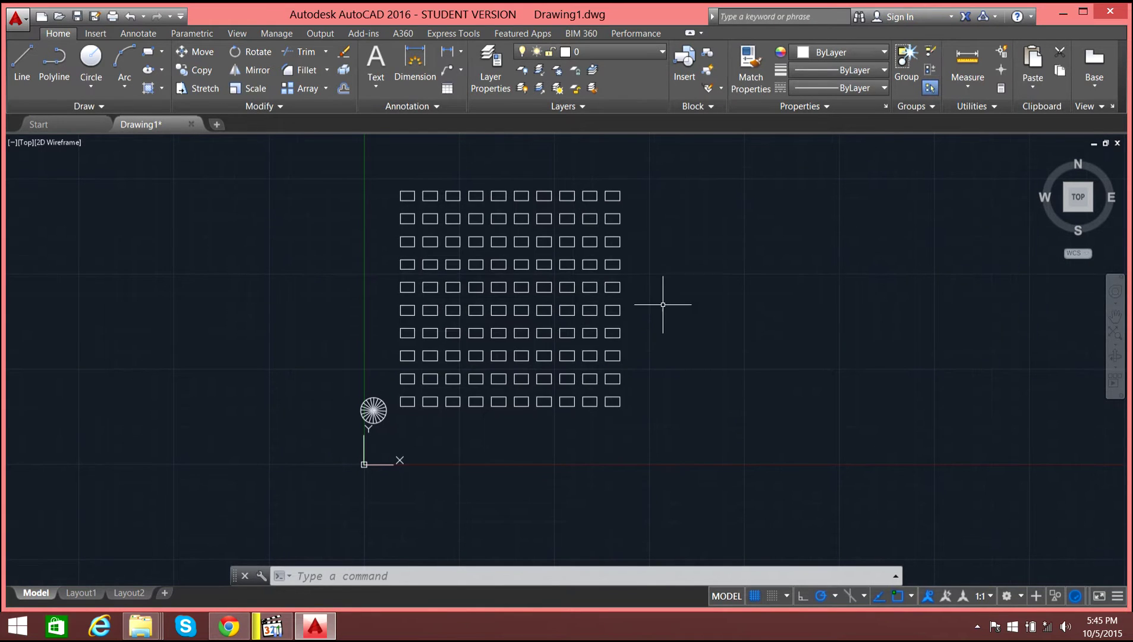
Draw a four-segment open polyline to the left of the existing arrays and undo it.
{"action": "scroll", "coordinate": [520, 325], "scroll_direction": "down", "scroll_amount": 5}
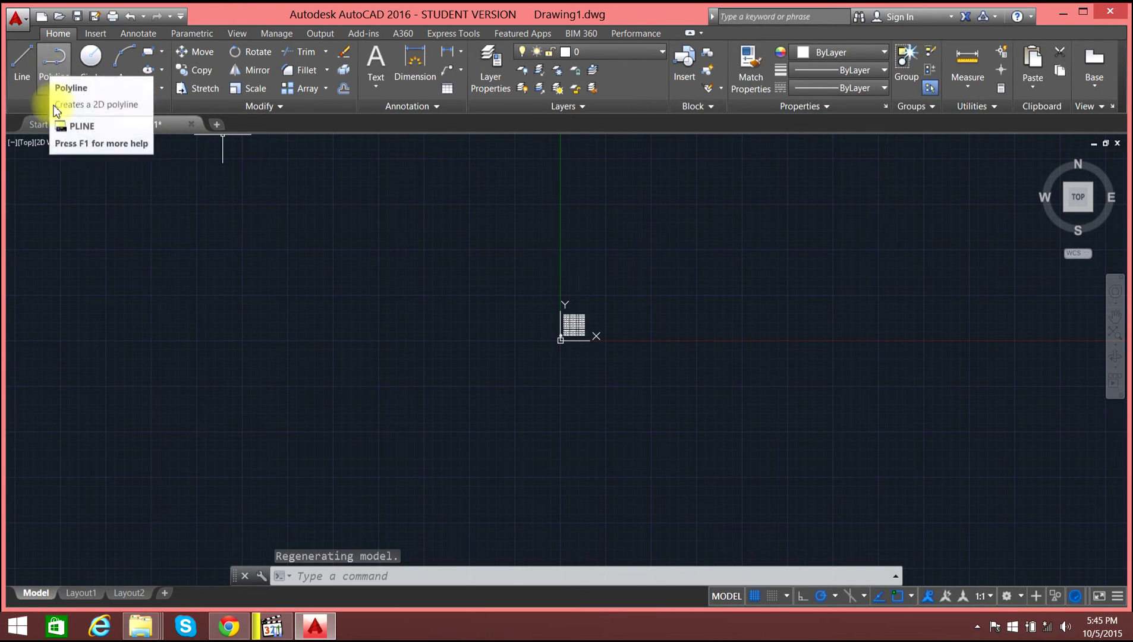
{"action": "left_click", "coordinate": [52, 57]}
{"action": "left_click", "coordinate": [145, 393]}
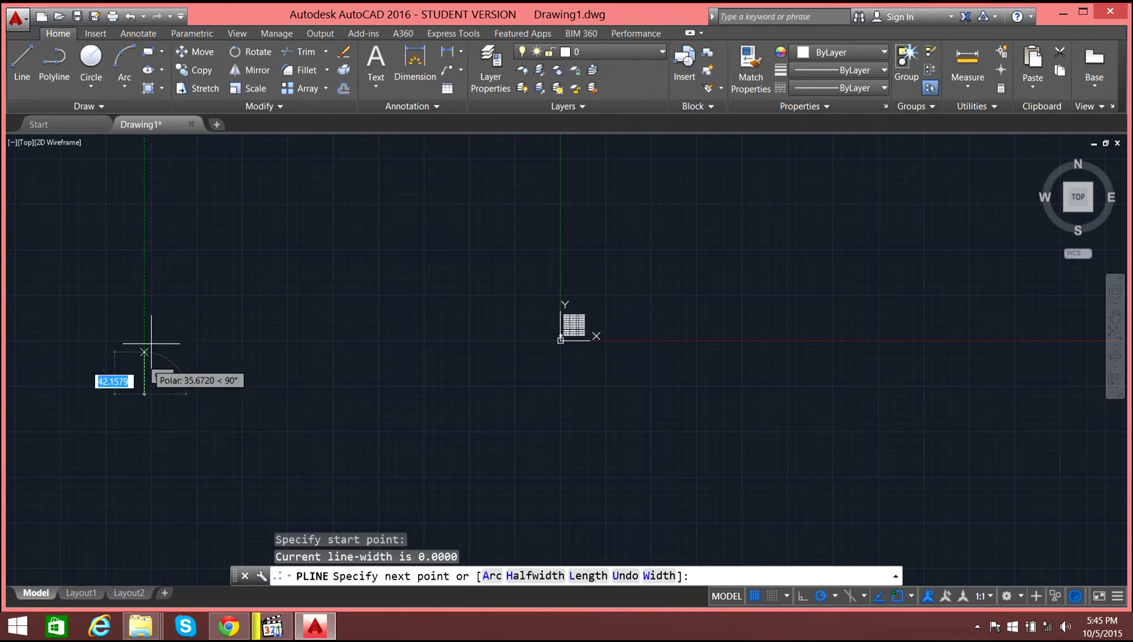
{"action": "left_click", "coordinate": [200, 262]}
{"action": "left_click", "coordinate": [341, 262]}
{"action": "left_click", "coordinate": [341, 357]}
{"action": "left_click", "coordinate": [434, 274]}
{"action": "key", "text": "Escape"}
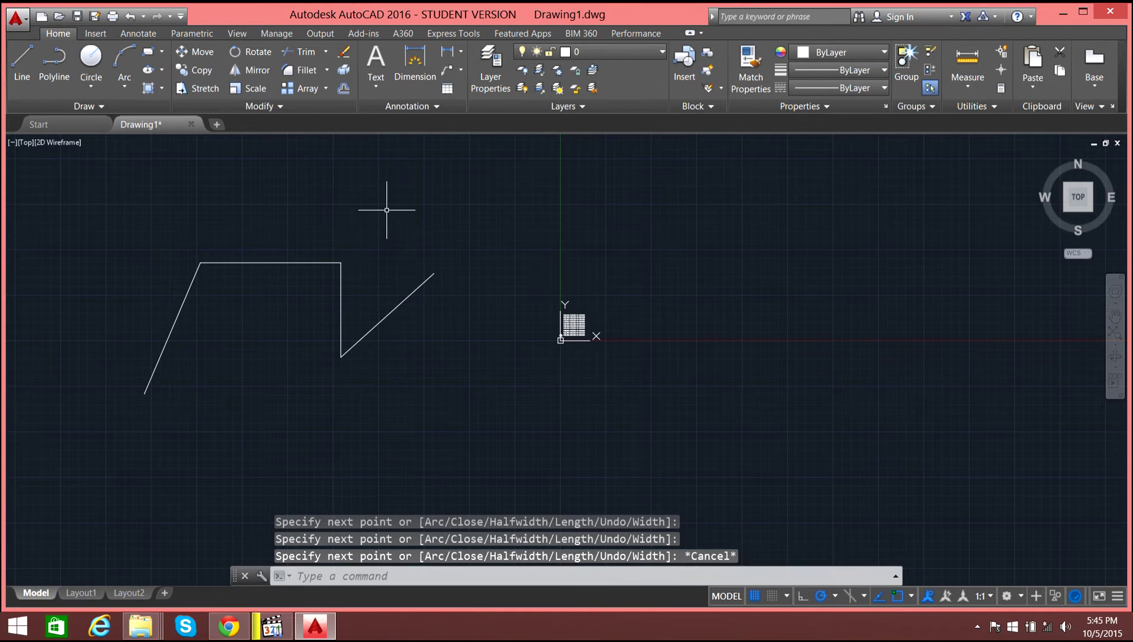
{"action": "key", "text": "ctrl+z"}
Draw an open zigzag polyline of nine segments to the right of the rectangular array.
{"action": "scroll", "coordinate": [556, 354], "scroll_direction": "up", "scroll_amount": 10}
{"action": "scroll", "coordinate": [514, 324], "scroll_direction": "down", "scroll_amount": 2}
{"action": "mouse_move", "coordinate": [531, 296]}
{"action": "middle_mouse_down"}
{"action": "mouse_move", "coordinate": [424, 291]}
{"action": "mouse_move", "coordinate": [250, 321]}
{"action": "middle_mouse_up"}
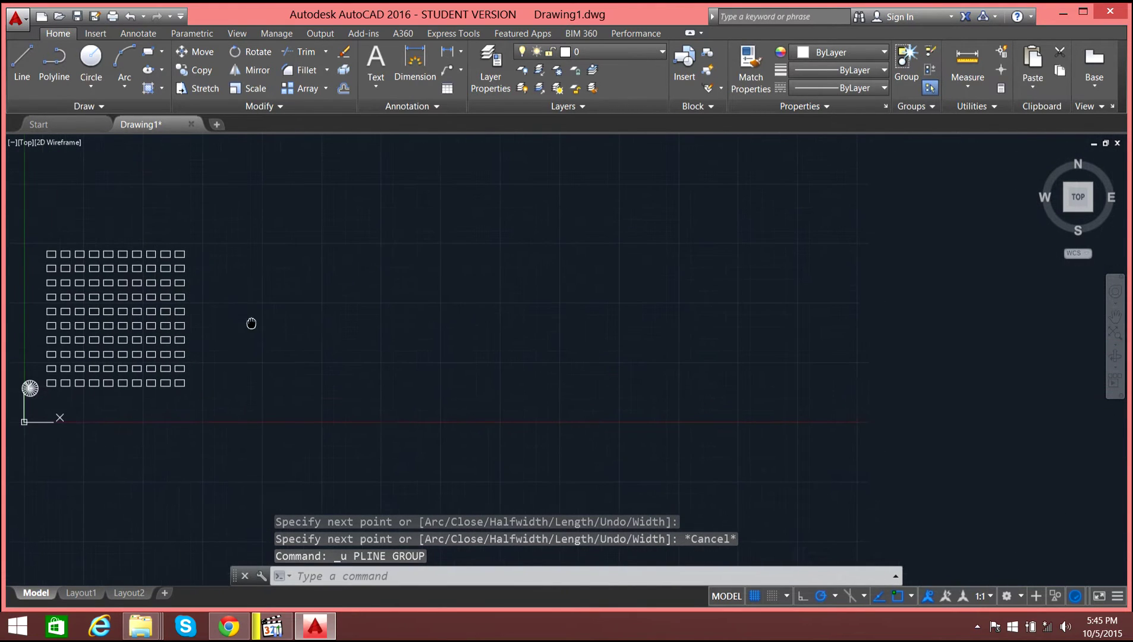
{"action": "left_click", "coordinate": [48, 67]}
{"action": "left_click", "coordinate": [306, 349]}
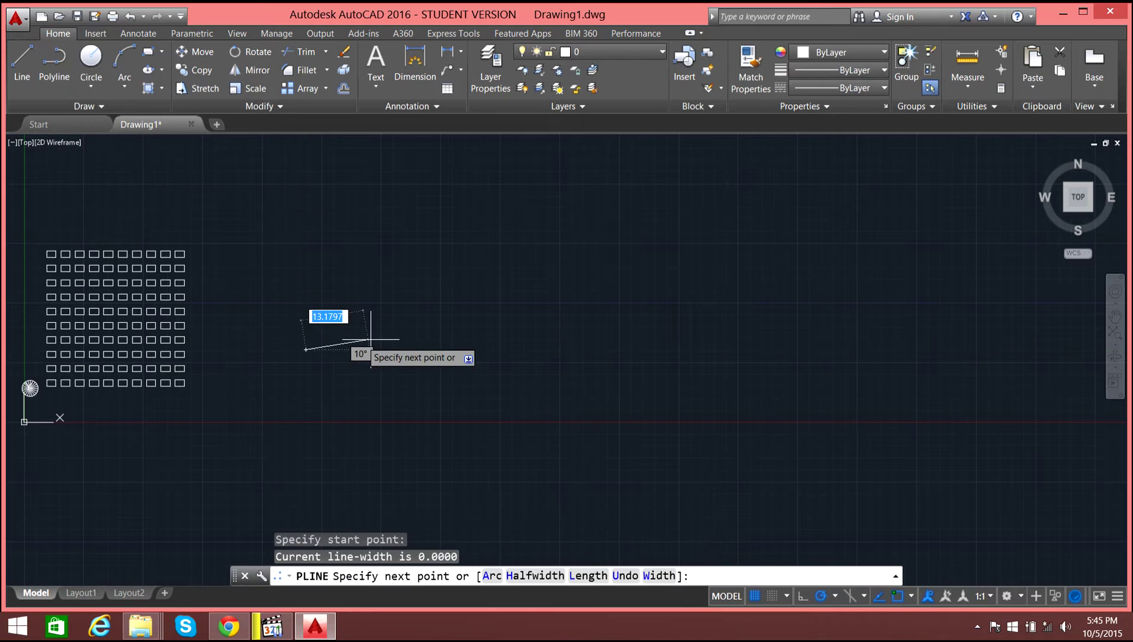
{"action": "left_click", "coordinate": [398, 336]}
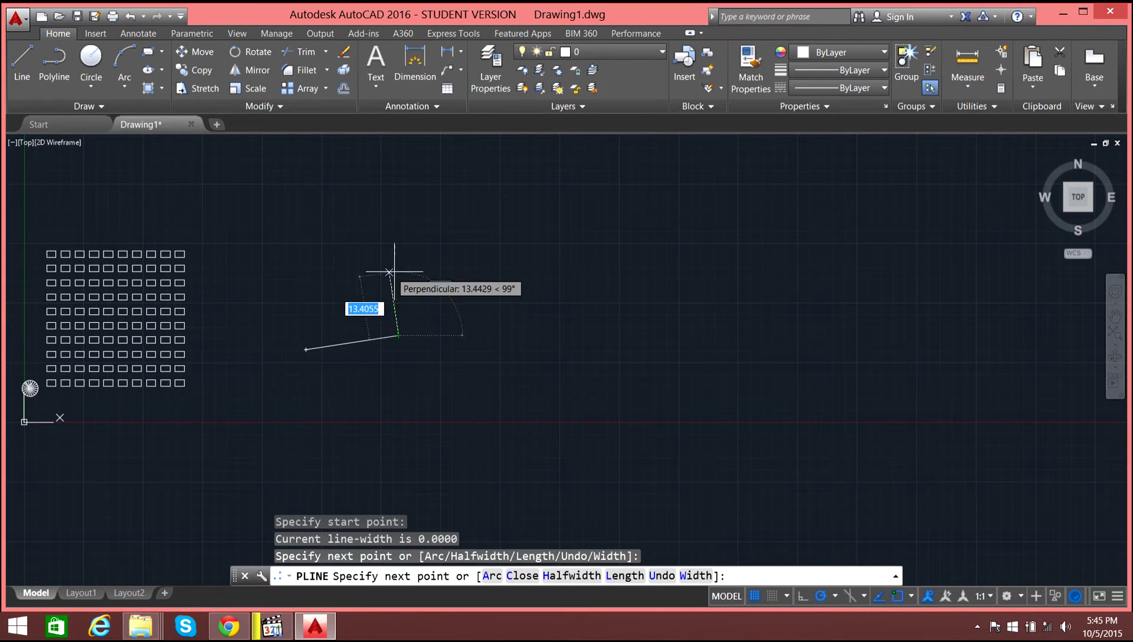
{"action": "left_click", "coordinate": [424, 268]}
{"action": "left_click", "coordinate": [486, 290]}
{"action": "left_click", "coordinate": [540, 232]}
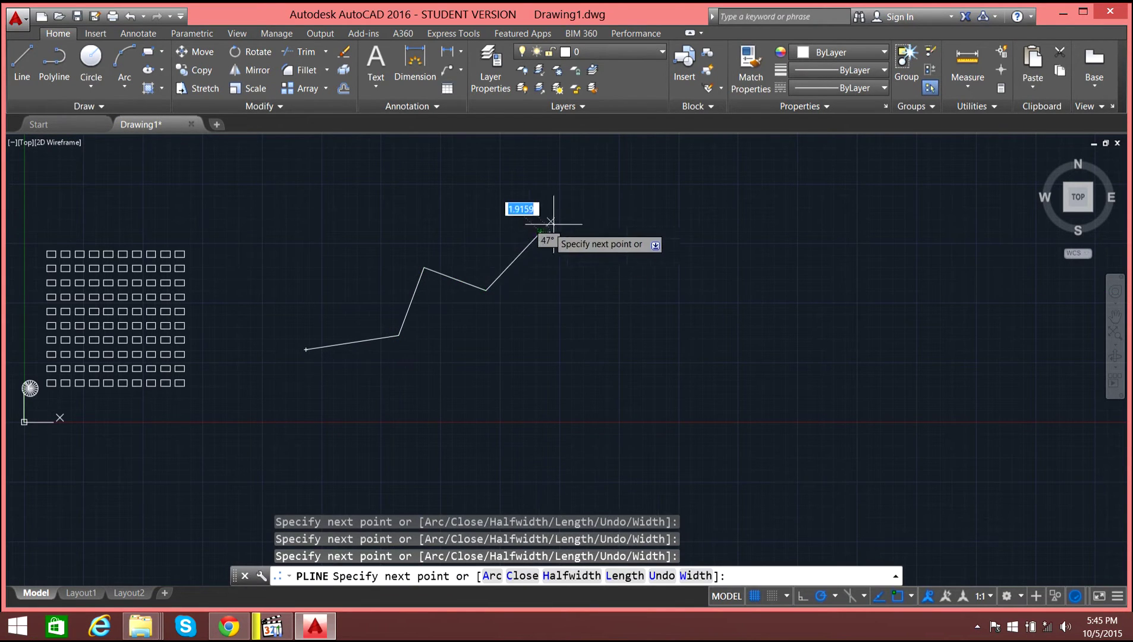
{"action": "left_click", "coordinate": [644, 232]}
{"action": "left_click", "coordinate": [620, 290]}
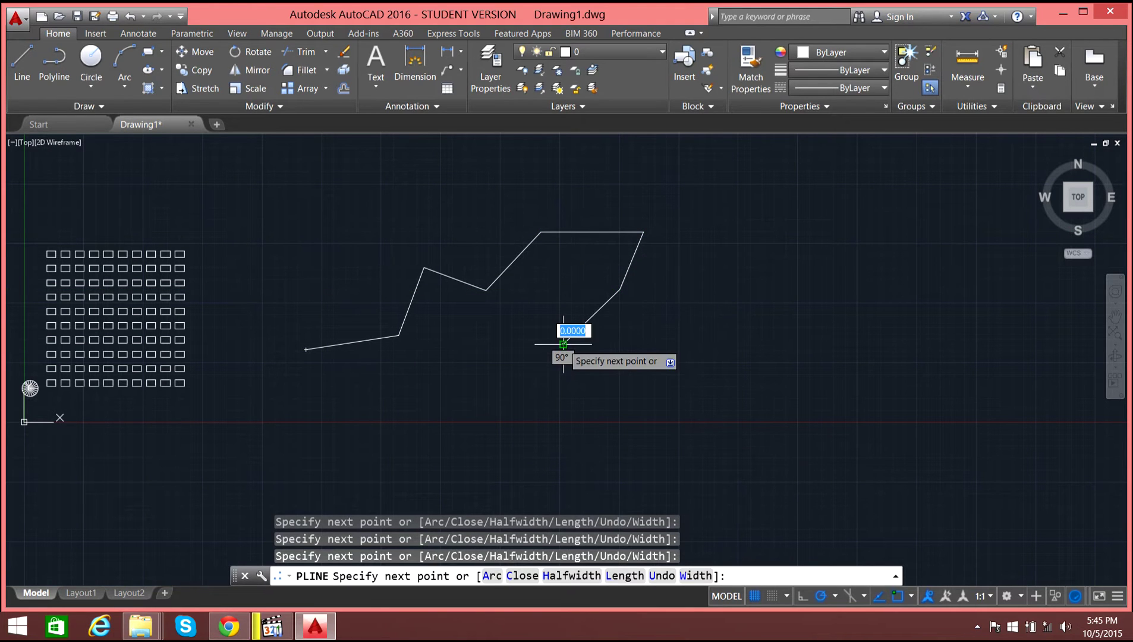
{"action": "left_click", "coordinate": [640, 383]}
{"action": "left_click", "coordinate": [730, 295]}
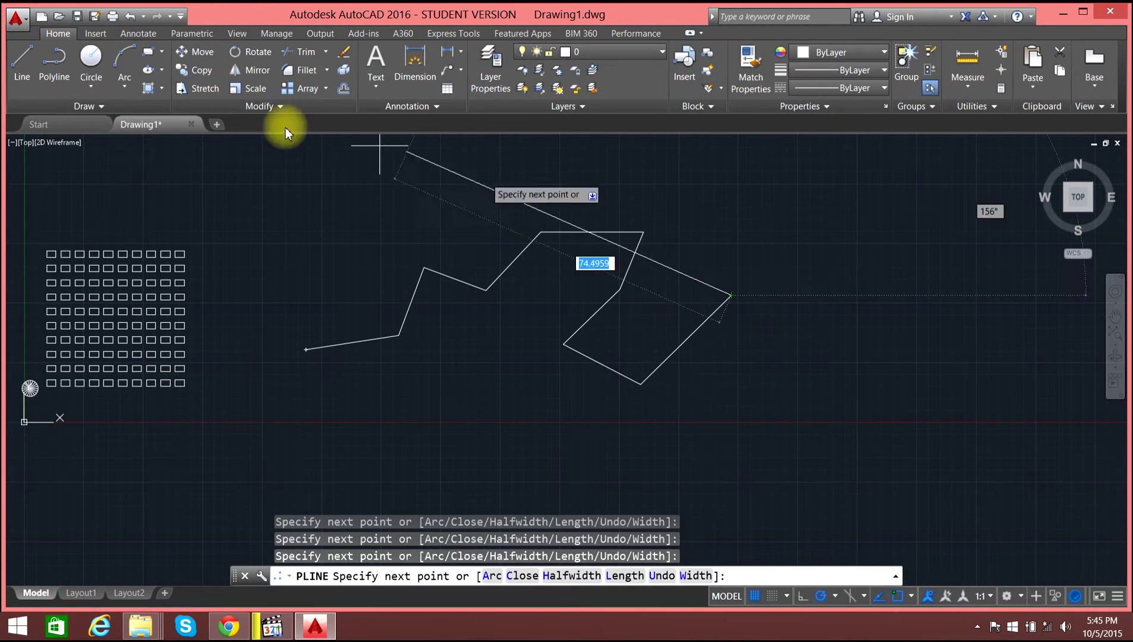
Draw two connected three-point arcs, the first from the polyline's last endpoint and the second from the first arc's end.
{"action": "left_click", "coordinate": [133, 67]}
{"action": "left_click", "coordinate": [731, 296]}
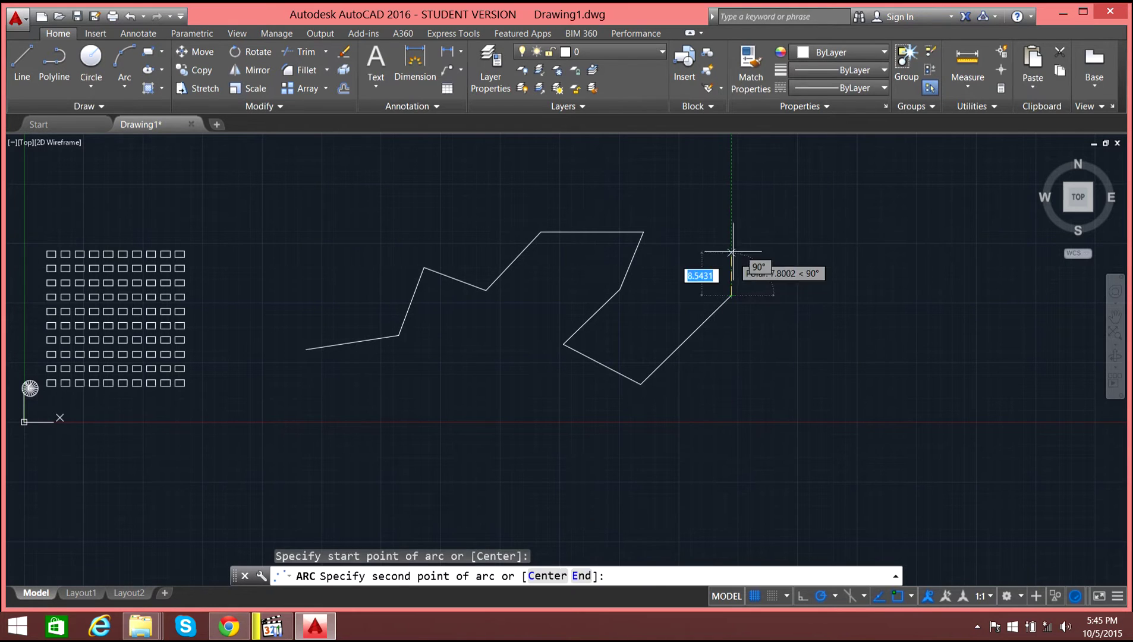
{"action": "left_click", "coordinate": [718, 255]}
{"action": "left_click", "coordinate": [795, 223]}
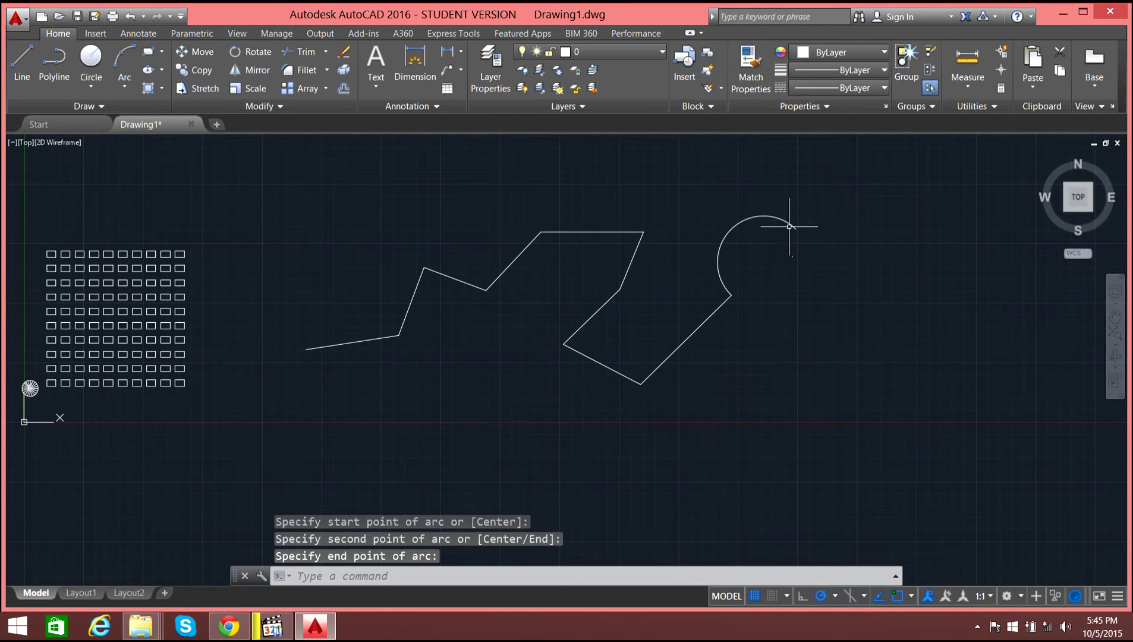
{"action": "left_click", "coordinate": [125, 59]}
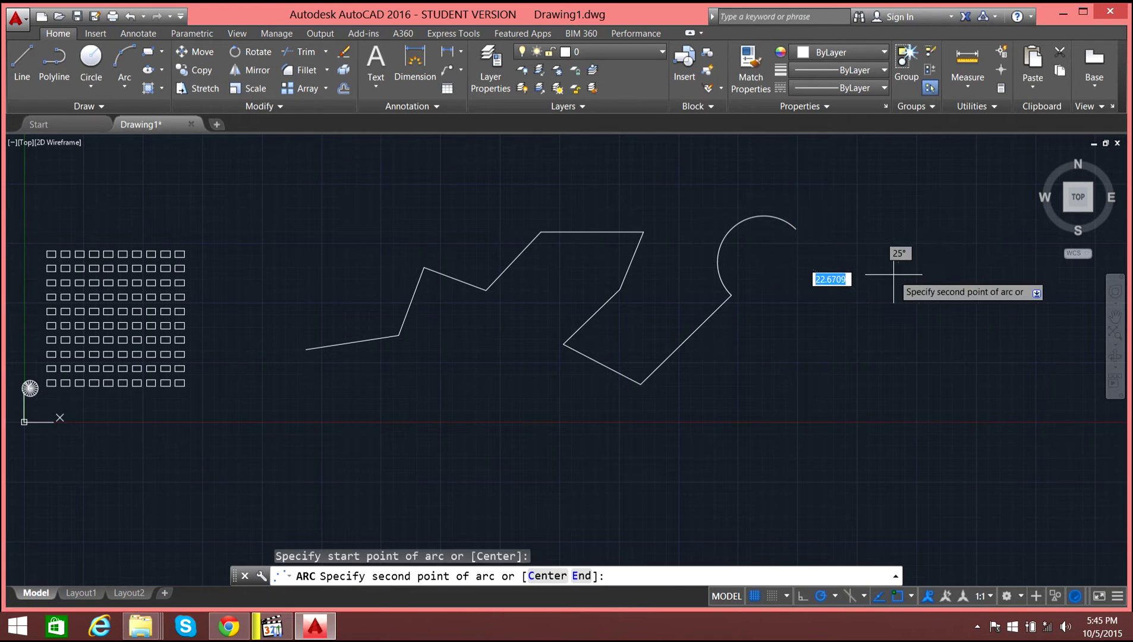
{"action": "left_click", "coordinate": [859, 266]}
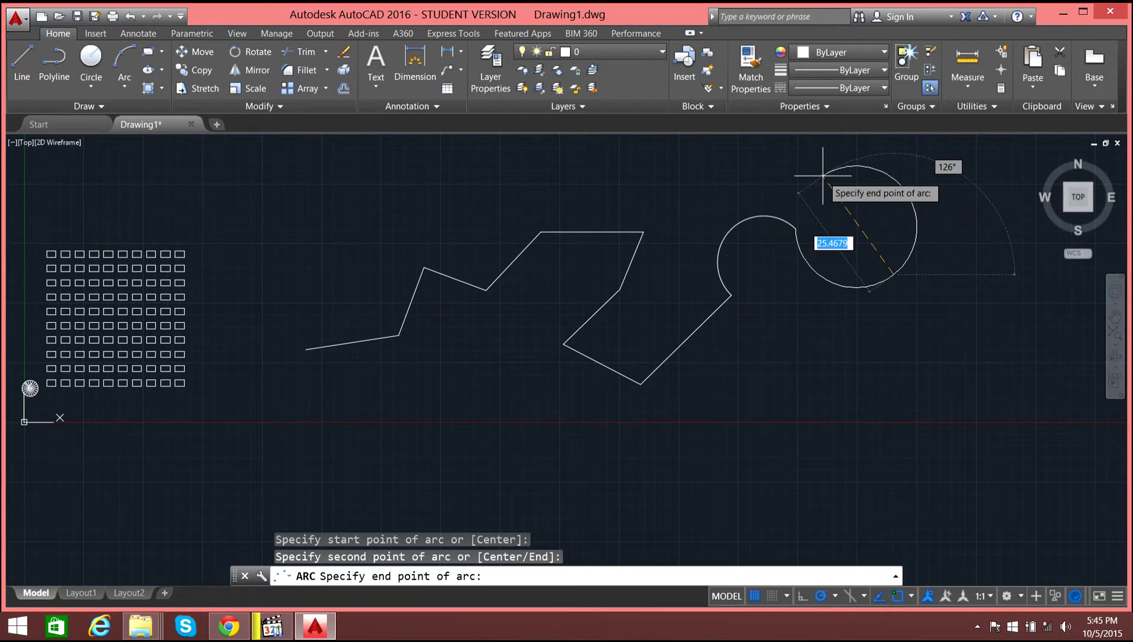
{"action": "left_click", "coordinate": [841, 168]}
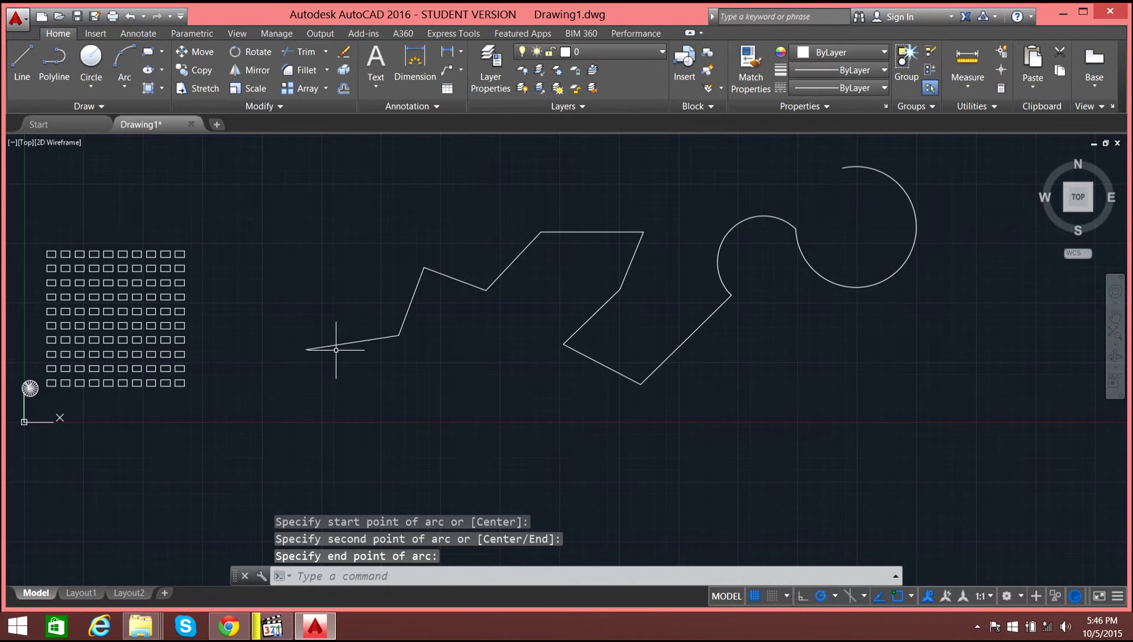
Draw a small circle centered on the polyline's starting endpoint, nearest the rectangular array.
{"action": "scroll", "coordinate": [399, 354], "scroll_direction": "down", "scroll_amount": 4}
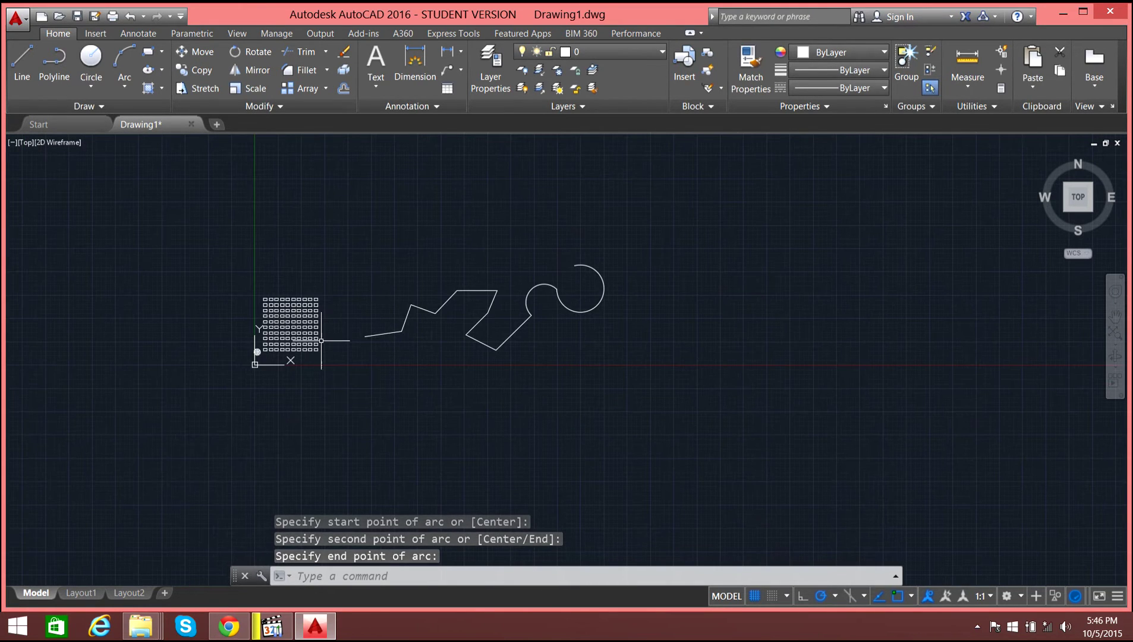
{"action": "scroll", "coordinate": [328, 332], "scroll_direction": "up", "scroll_amount": 2}
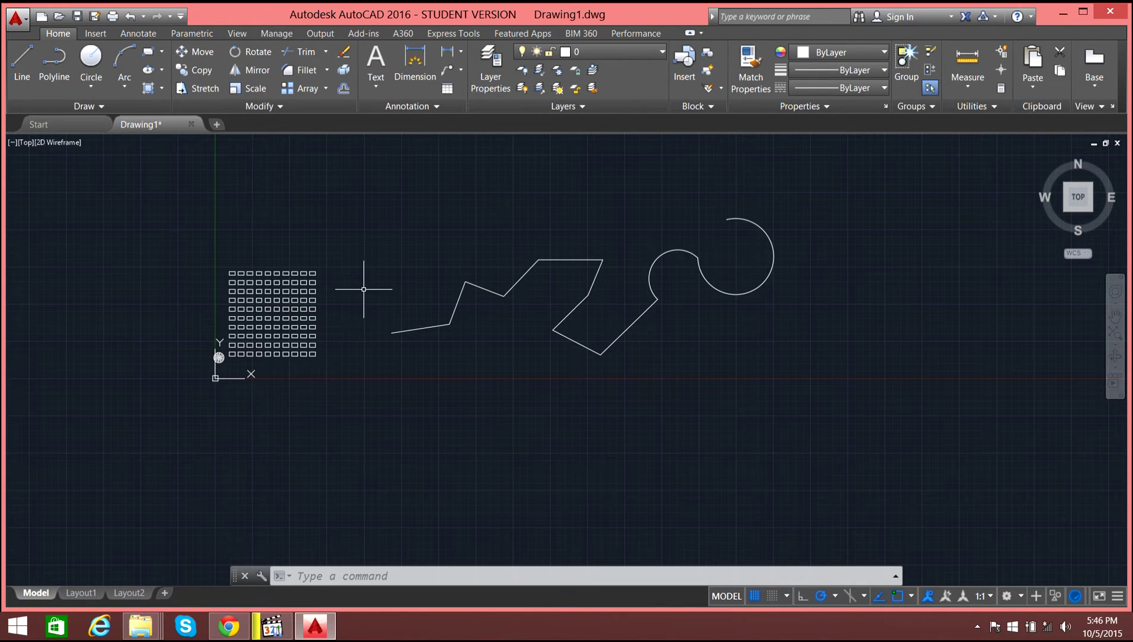
{"action": "left_click", "coordinate": [326, 90]}
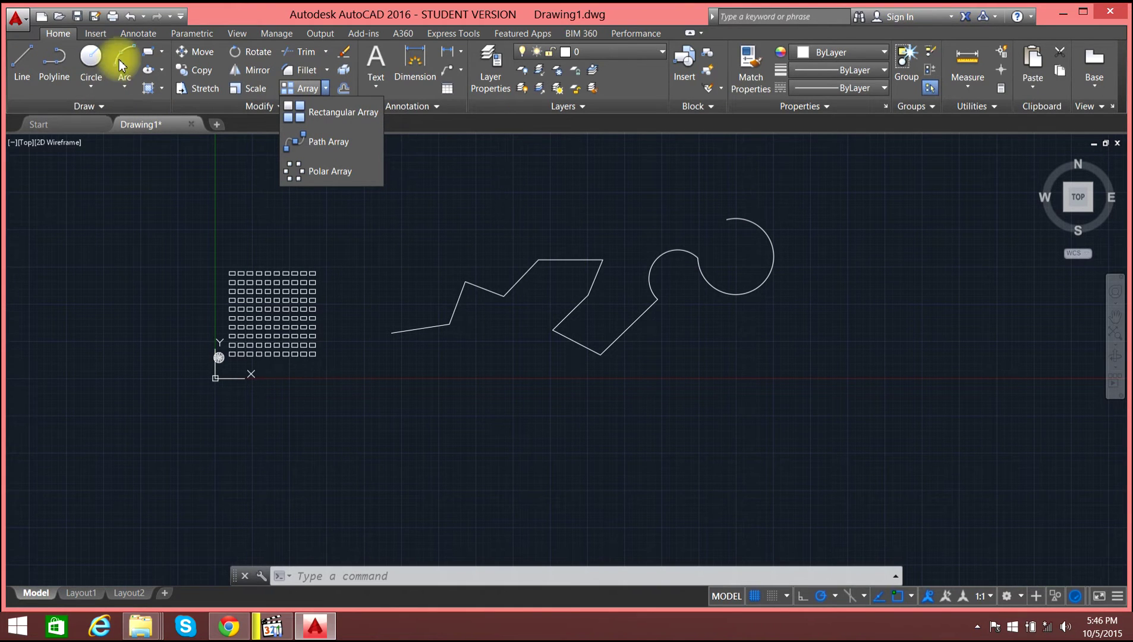
{"action": "left_click", "coordinate": [87, 70]}
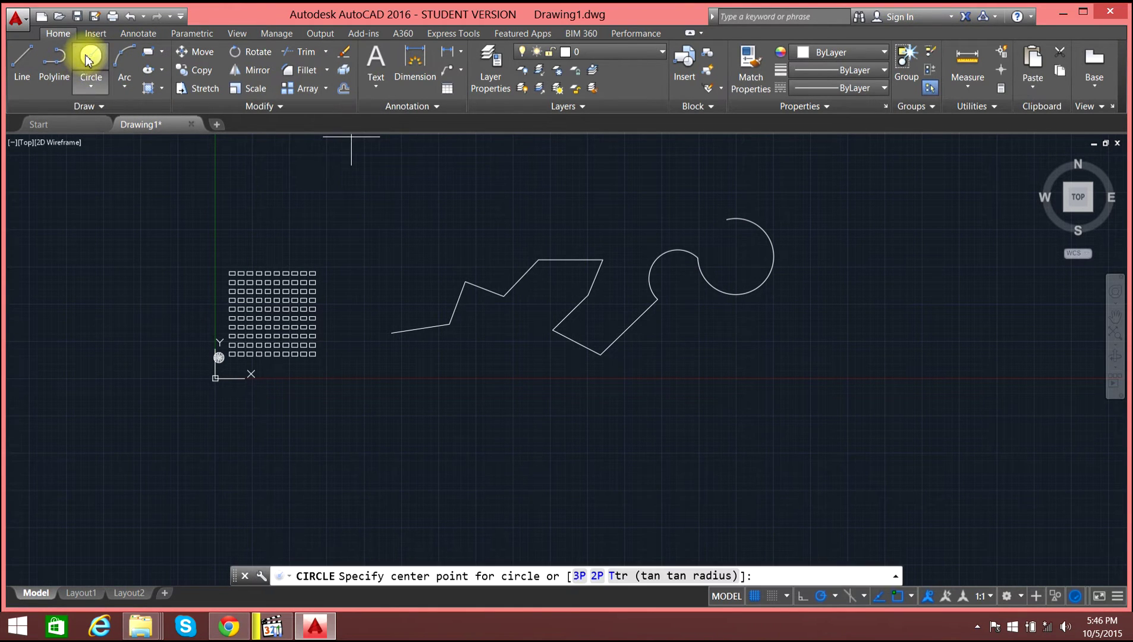
{"action": "scroll", "coordinate": [393, 324], "scroll_direction": "up", "scroll_amount": 10}
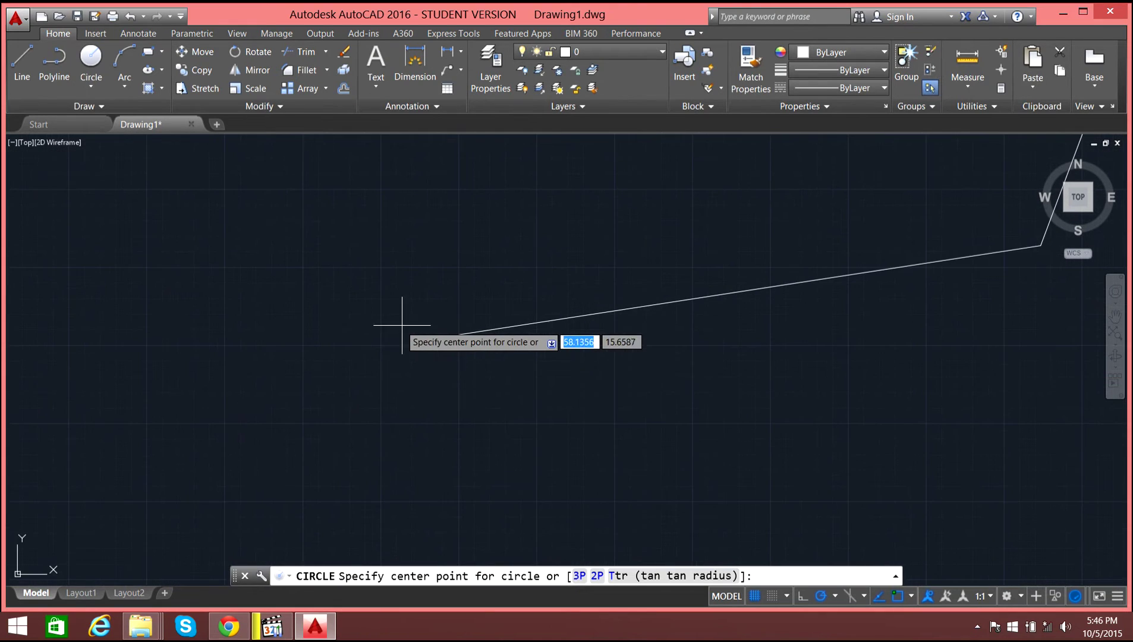
{"action": "left_click", "coordinate": [414, 322]}
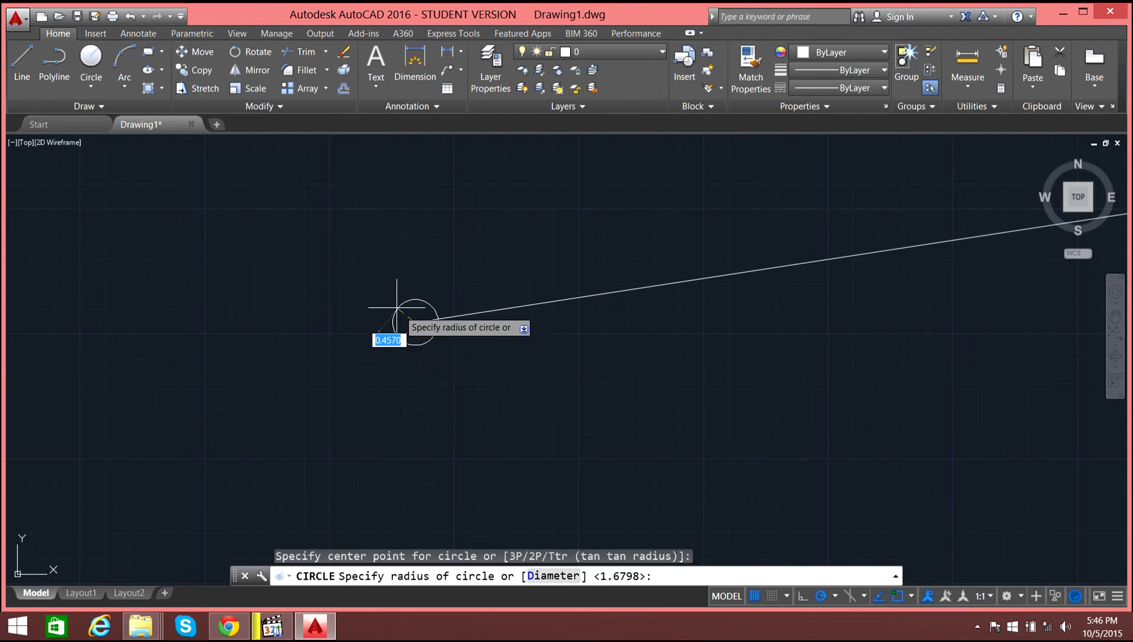
{"action": "left_click", "coordinate": [392, 299]}
{"action": "scroll", "coordinate": [230, 288], "scroll_direction": "down", "scroll_amount": 5}
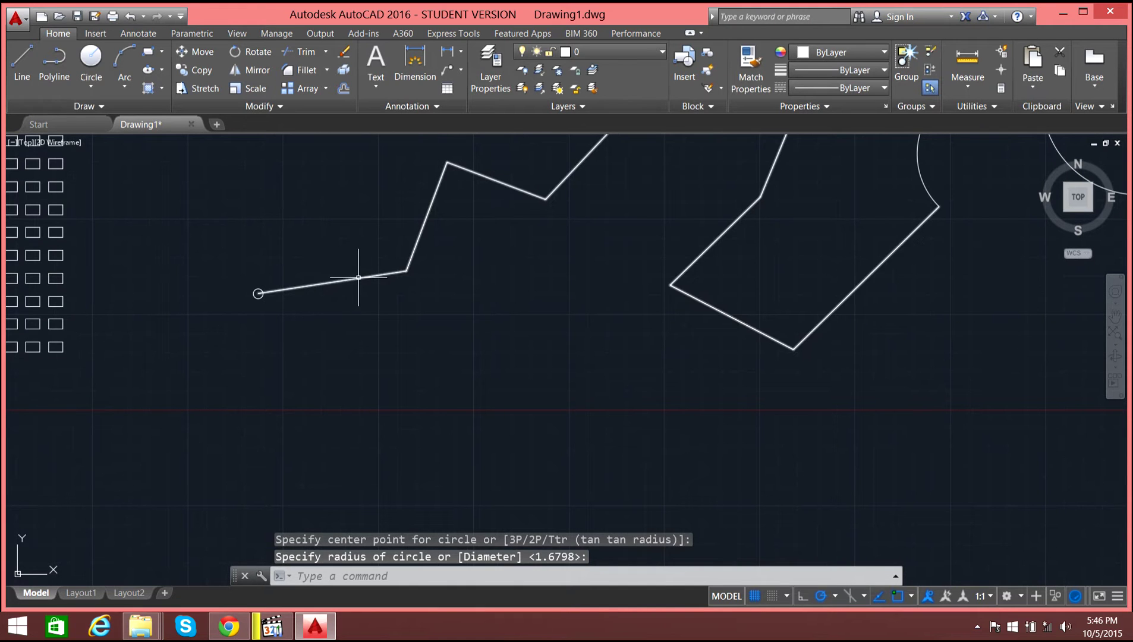
{"action": "scroll", "coordinate": [329, 223], "scroll_direction": "up", "scroll_amount": 2}
{"action": "scroll", "coordinate": [327, 438], "scroll_direction": "down", "scroll_amount": 2}
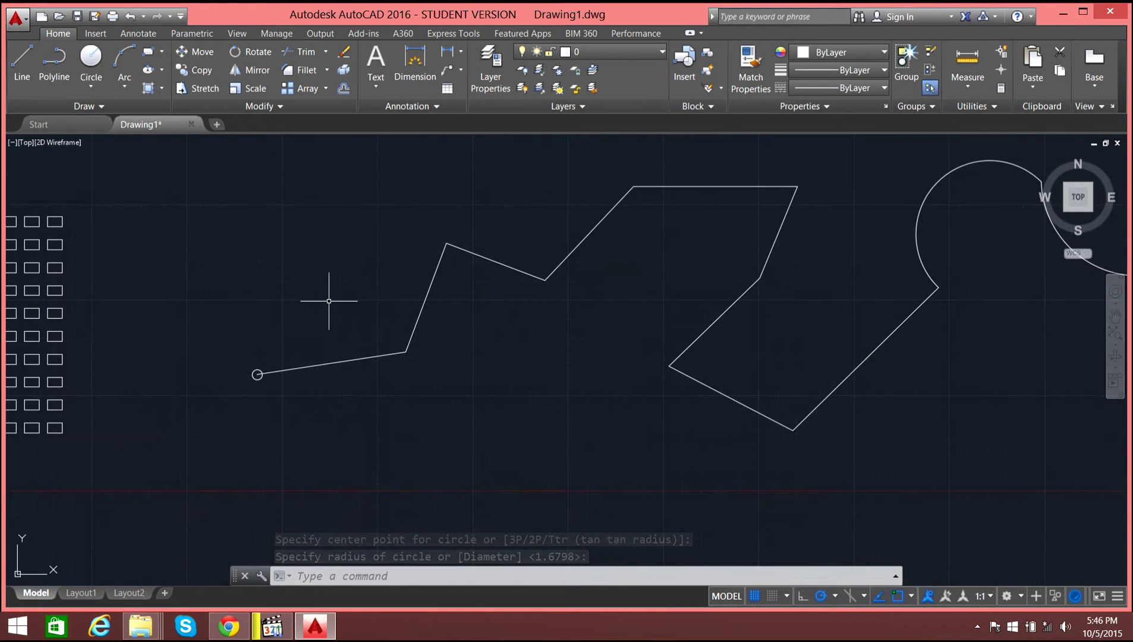
{"action": "scroll", "coordinate": [328, 301], "scroll_direction": "down", "scroll_amount": 2}
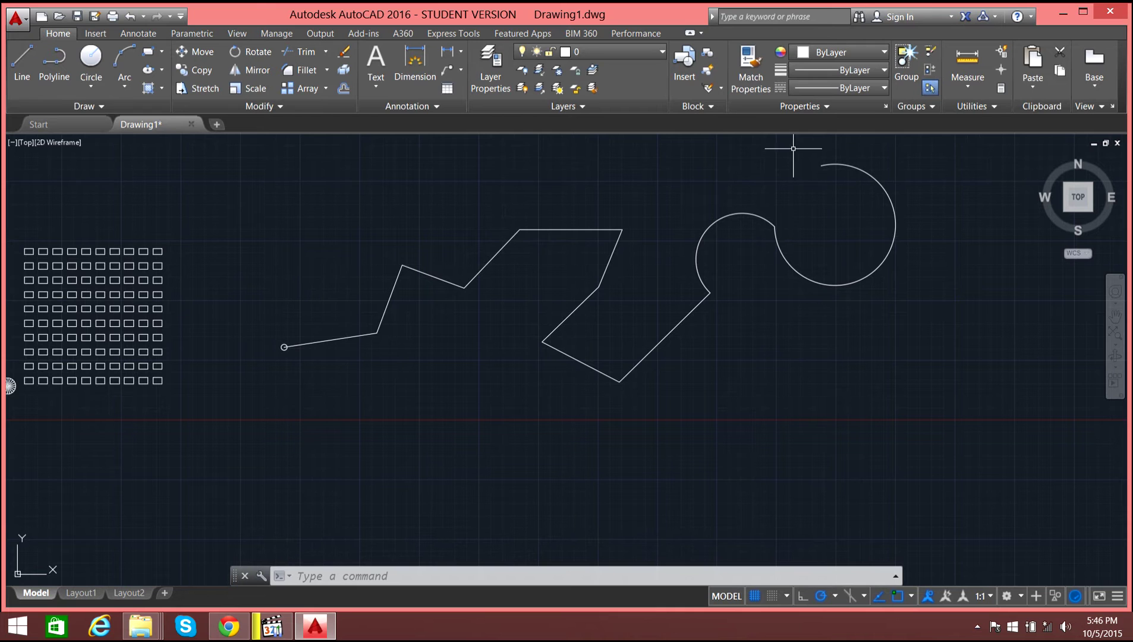
{"action": "left_click", "coordinate": [326, 88]}
{"action": "left_click", "coordinate": [324, 142]}
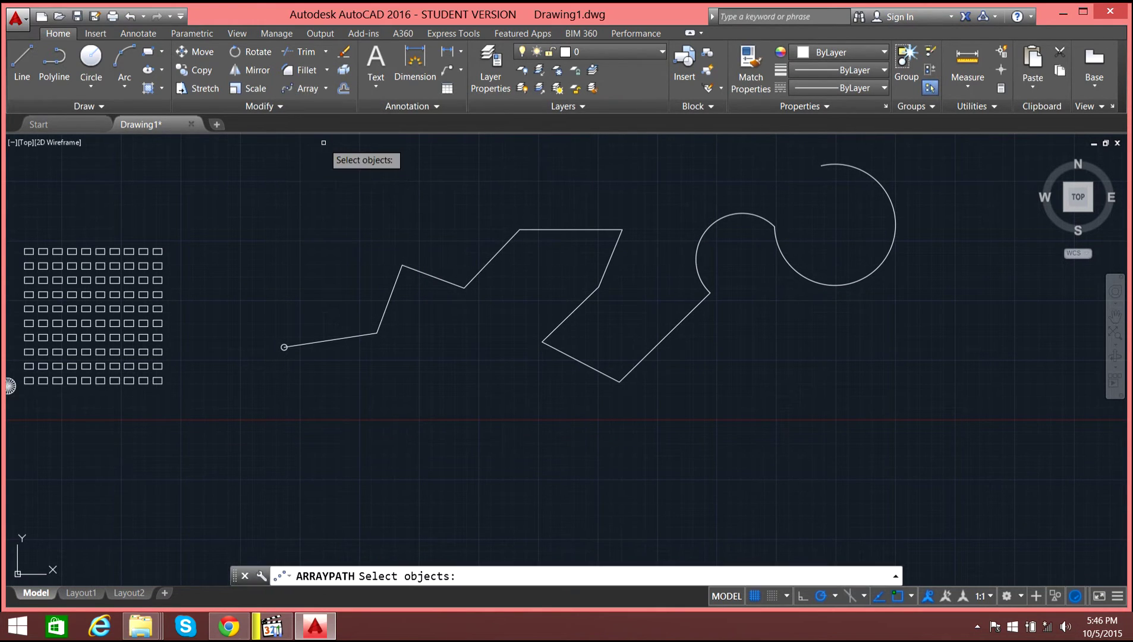
{"action": "key", "text": "Escape"}
{"action": "key", "text": "Escape"}
Create a path array of the small circle along the zigzag polyline and set the distance between items to 3.
{"action": "scroll", "coordinate": [248, 324], "scroll_direction": "up", "scroll_amount": 10}
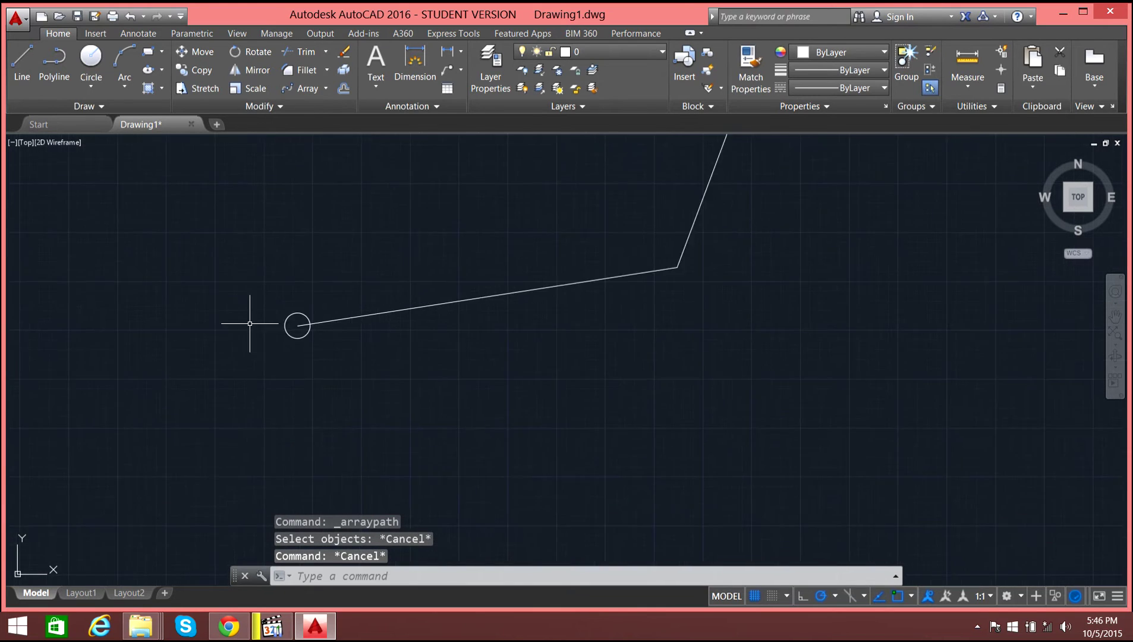
{"action": "left_click", "coordinate": [363, 297]}
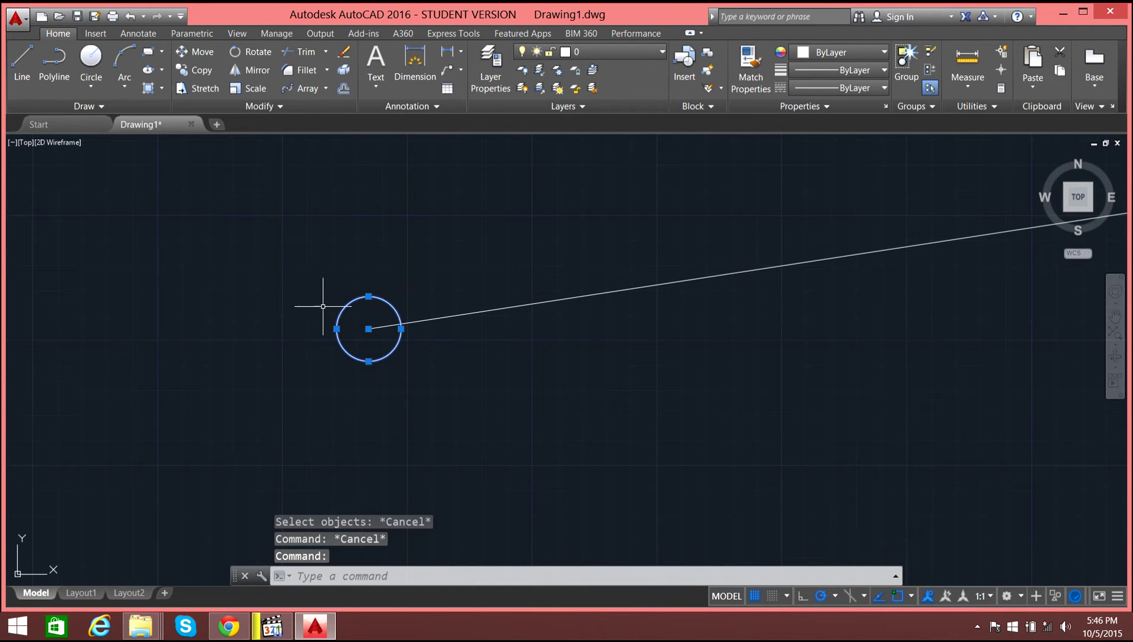
{"action": "left_click", "coordinate": [324, 89]}
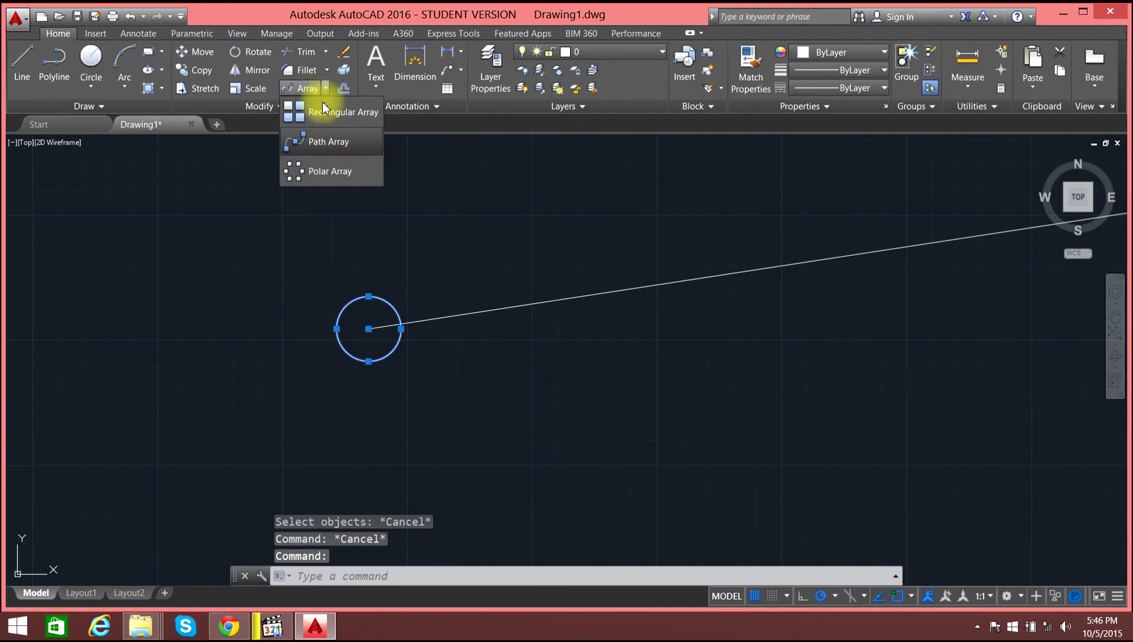
{"action": "left_click", "coordinate": [340, 145]}
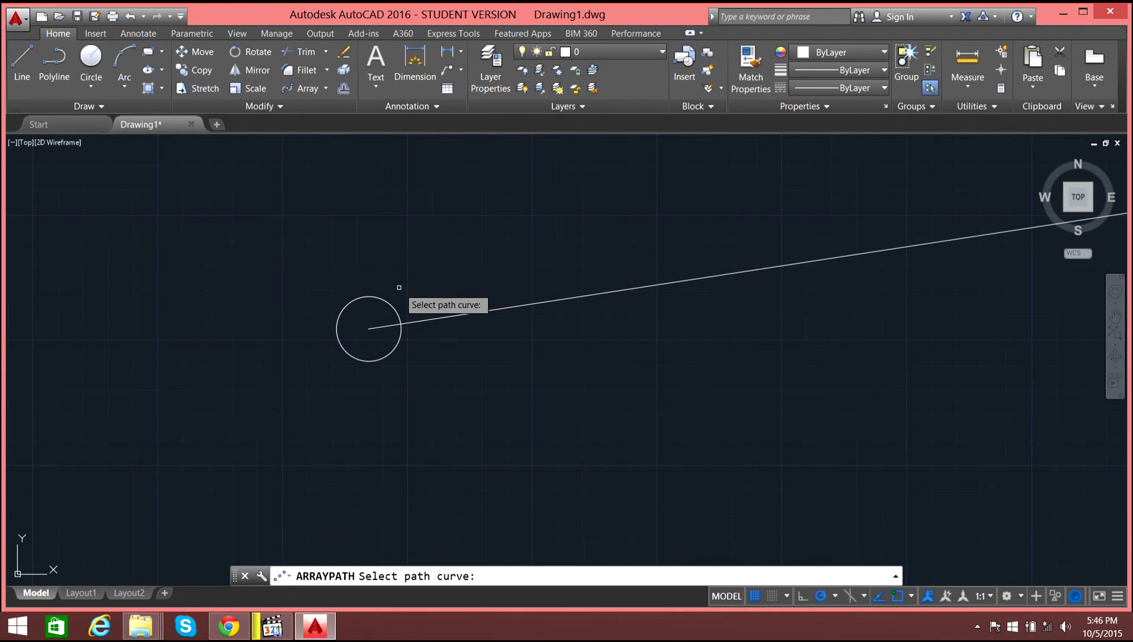
{"action": "left_click", "coordinate": [464, 314]}
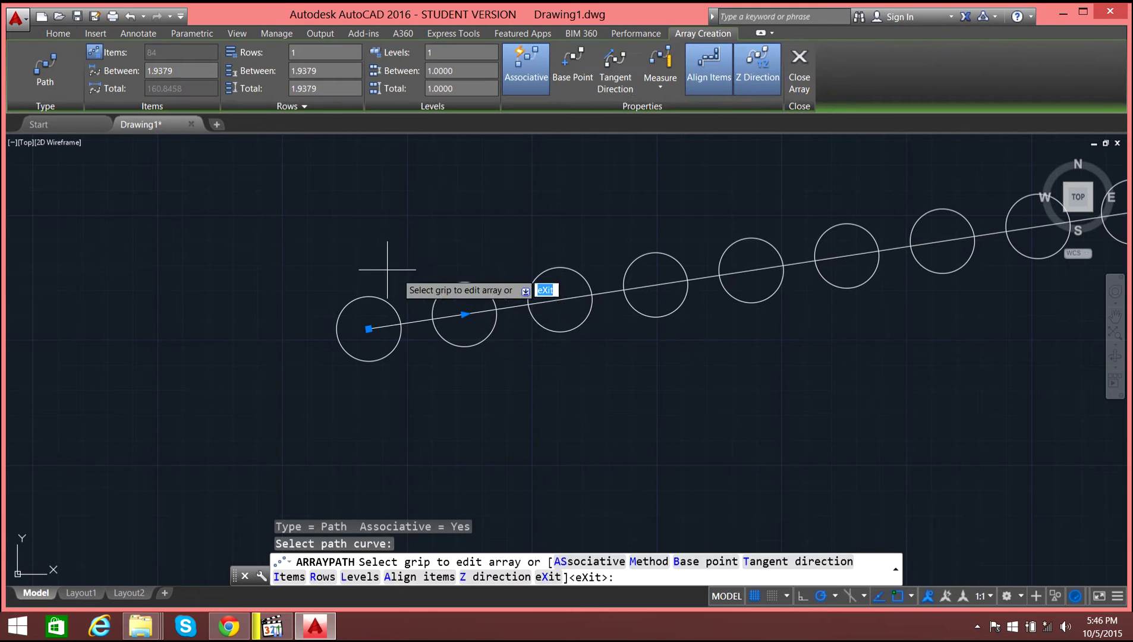
{"action": "scroll", "coordinate": [273, 277], "scroll_direction": "down", "scroll_amount": 3}
{"action": "scroll", "coordinate": [271, 277], "scroll_direction": "down", "scroll_amount": 4}
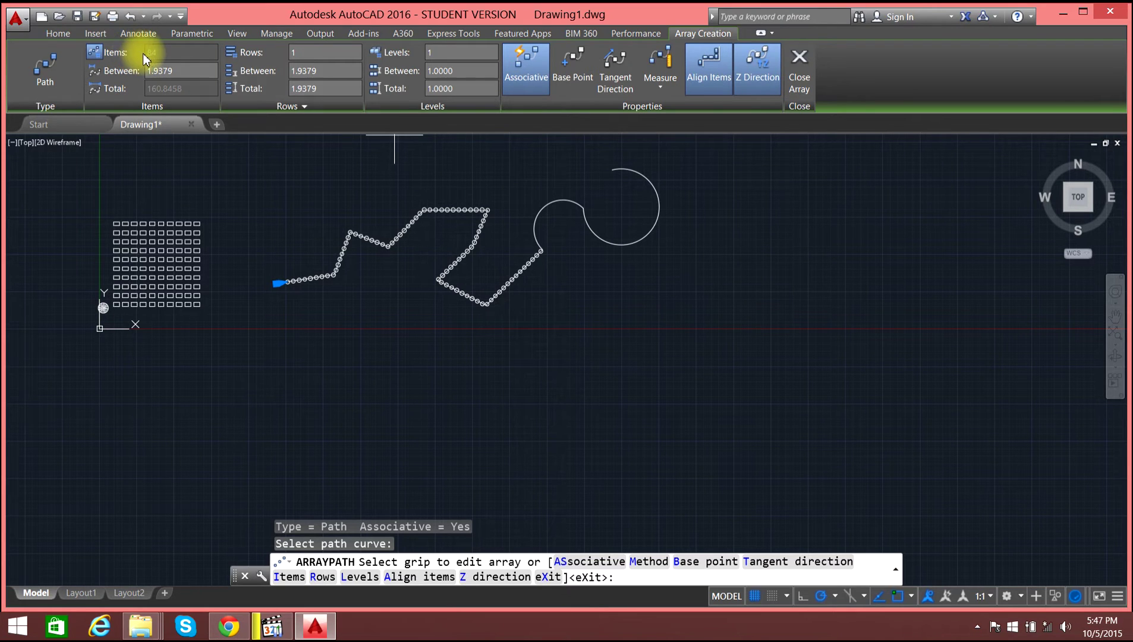
{"action": "left_click", "coordinate": [159, 69]}
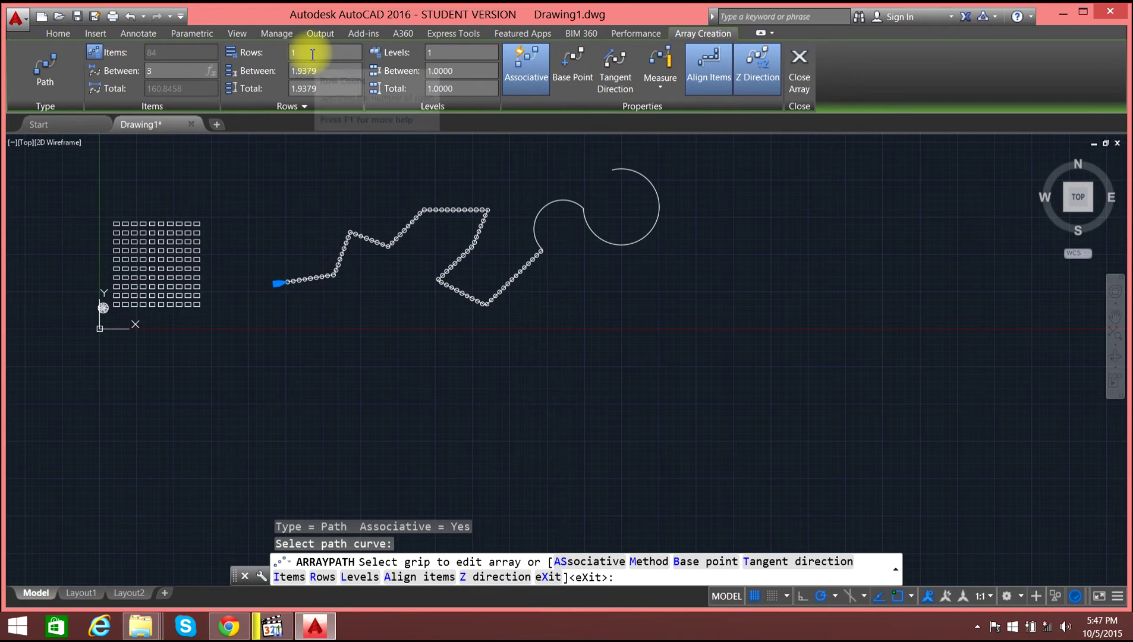
{"action": "key", "text": "Return"}
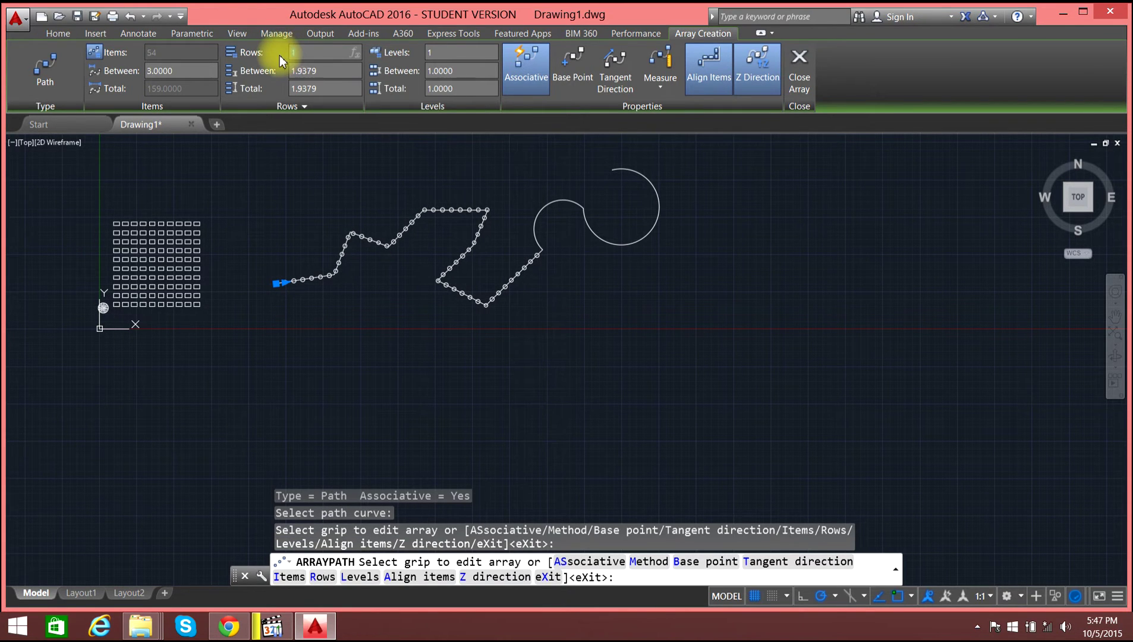
Set the zigzag path array of circles to 3 rows, and reduce the row count to 2.
{"action": "type", "text": "3"}
{"action": "key", "text": "Return"}
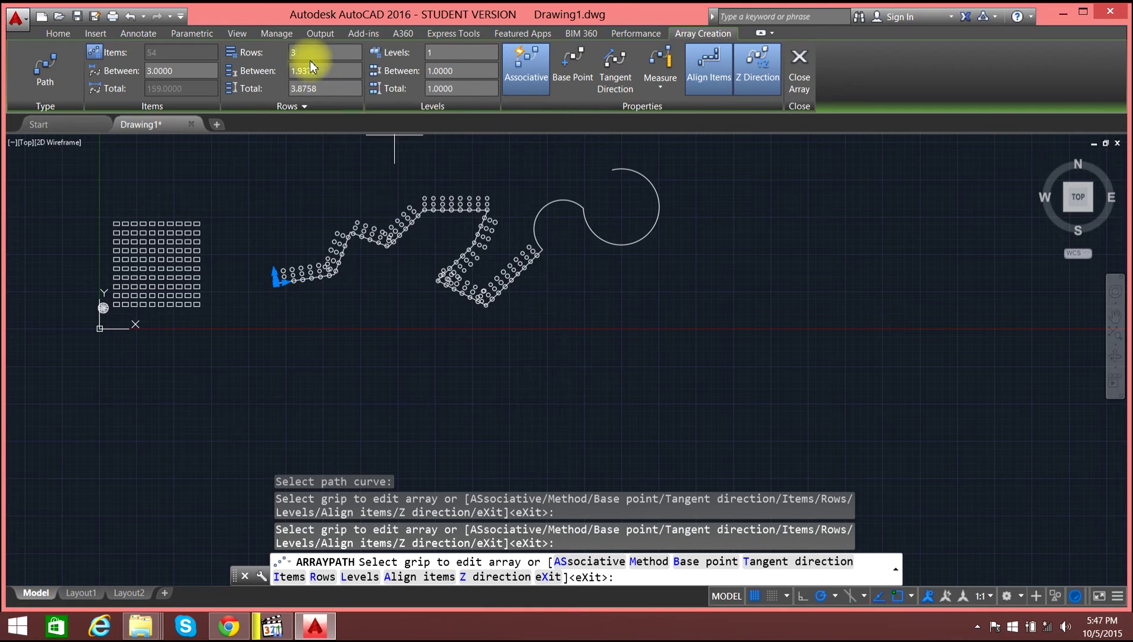
{"action": "left_click", "coordinate": [294, 52]}
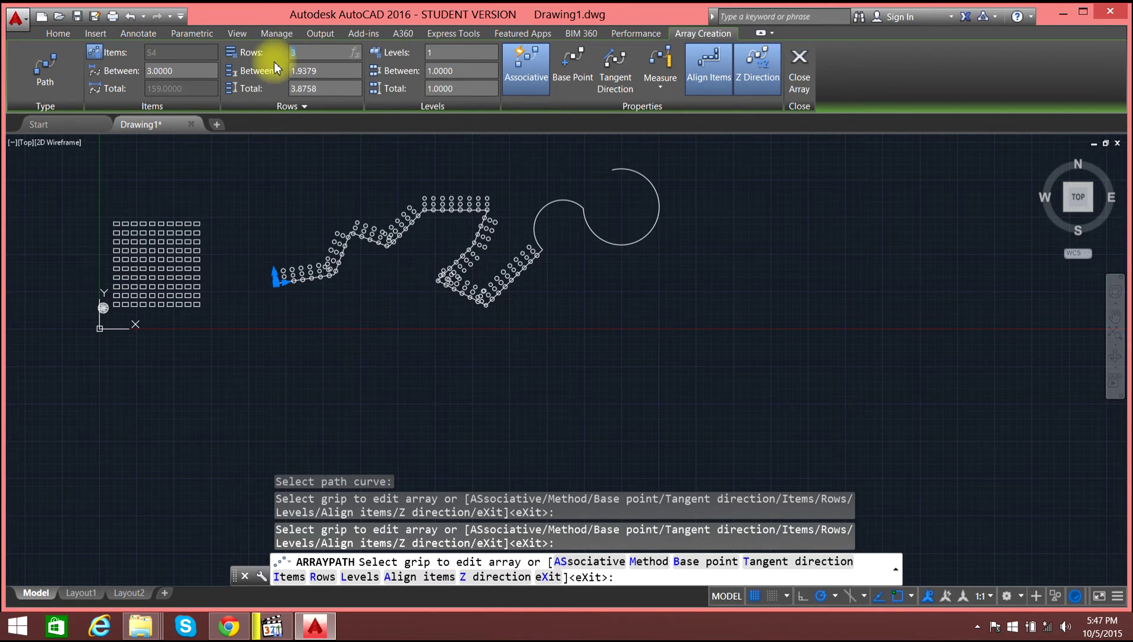
{"action": "type", "text": "2"}
{"action": "key", "text": "Return"}
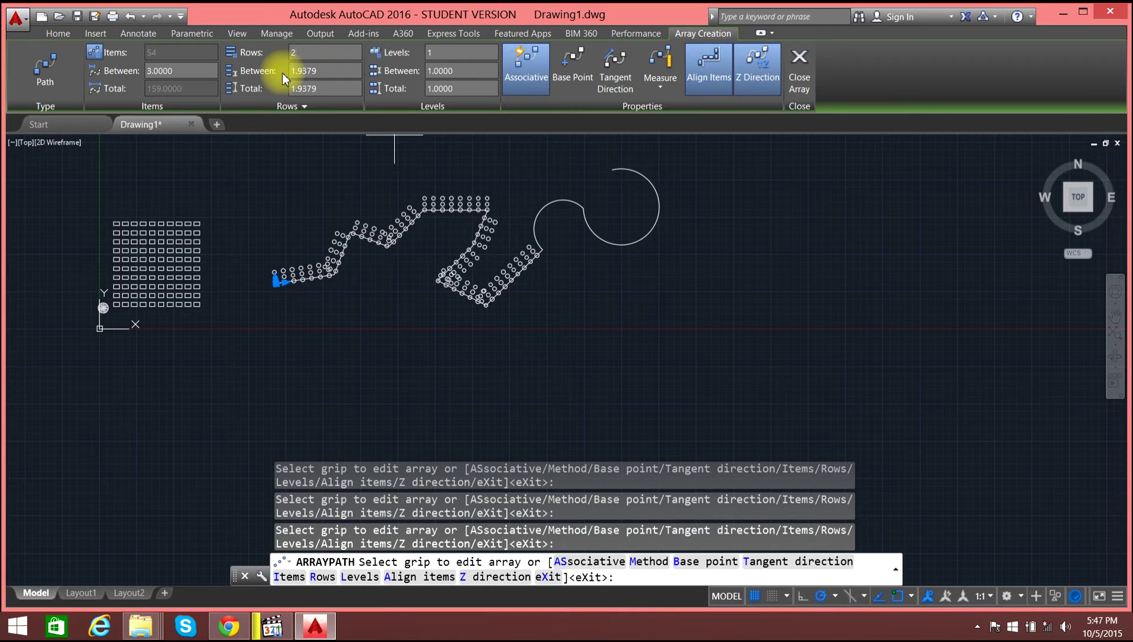
Set the path array's row spacing to 5 and finish the array after inspecting the offset row of circles.
{"action": "left_click", "coordinate": [324, 70]}
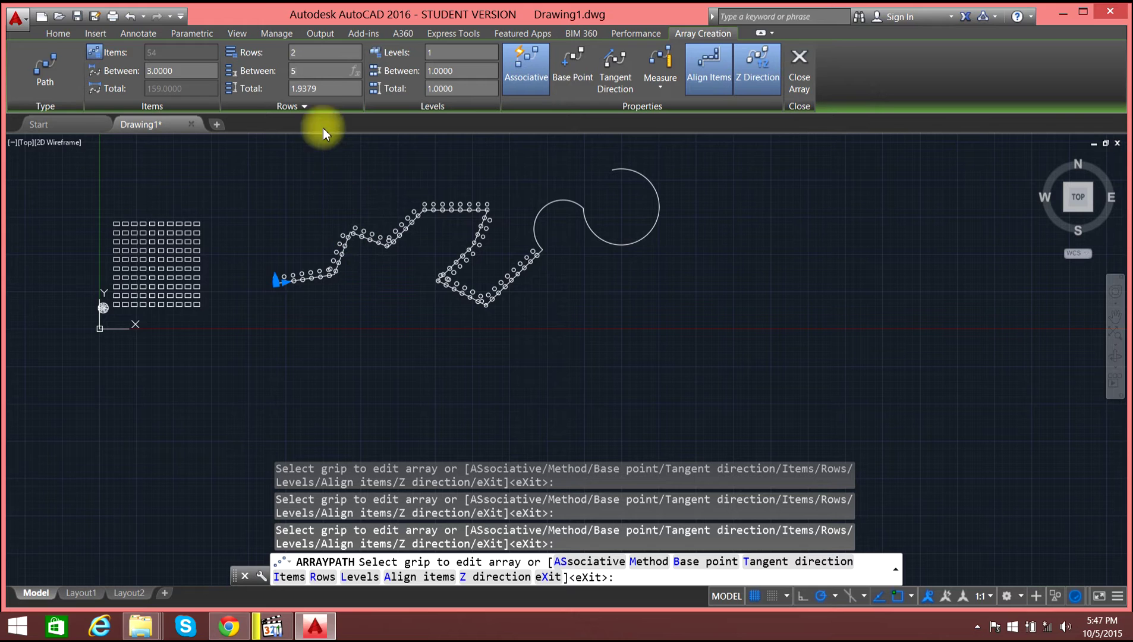
{"action": "key", "text": "Return"}
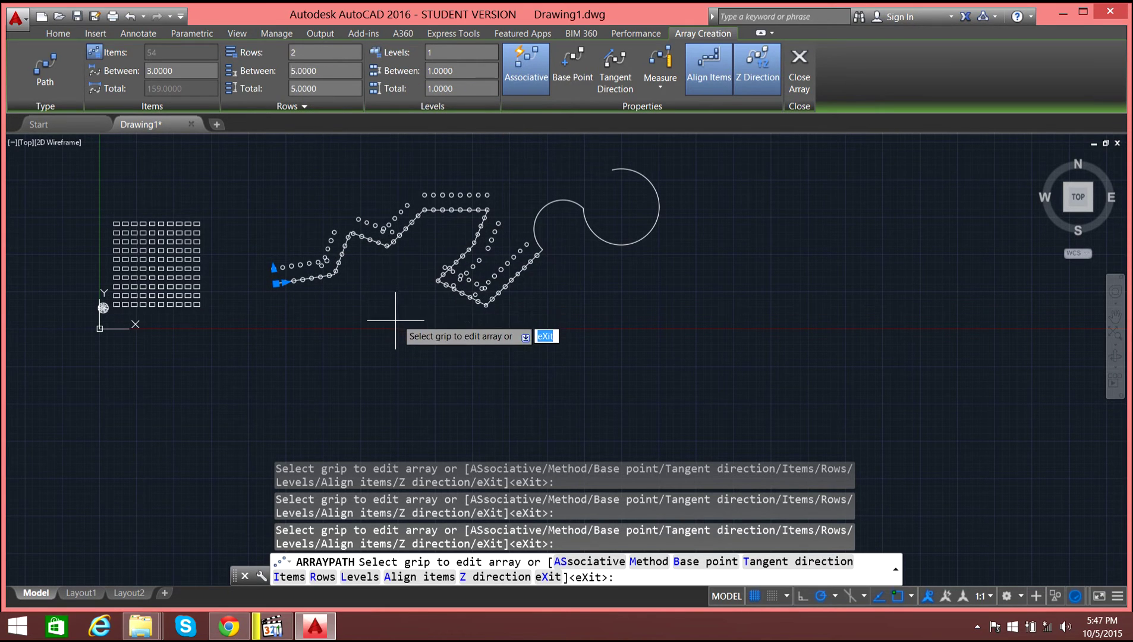
{"action": "scroll", "coordinate": [306, 196], "scroll_direction": "up", "scroll_amount": 4}
{"action": "scroll", "coordinate": [361, 314], "scroll_direction": "down", "scroll_amount": 3}
{"action": "scroll", "coordinate": [338, 416], "scroll_direction": "up", "scroll_amount": 6}
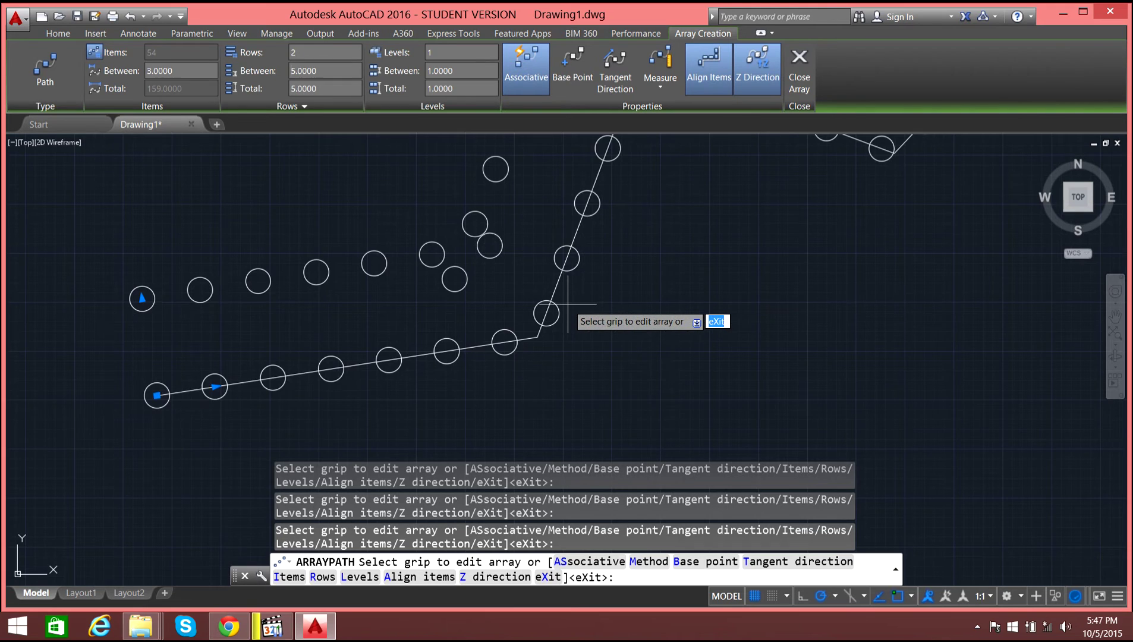
{"action": "scroll", "coordinate": [567, 304], "scroll_direction": "down", "scroll_amount": 3}
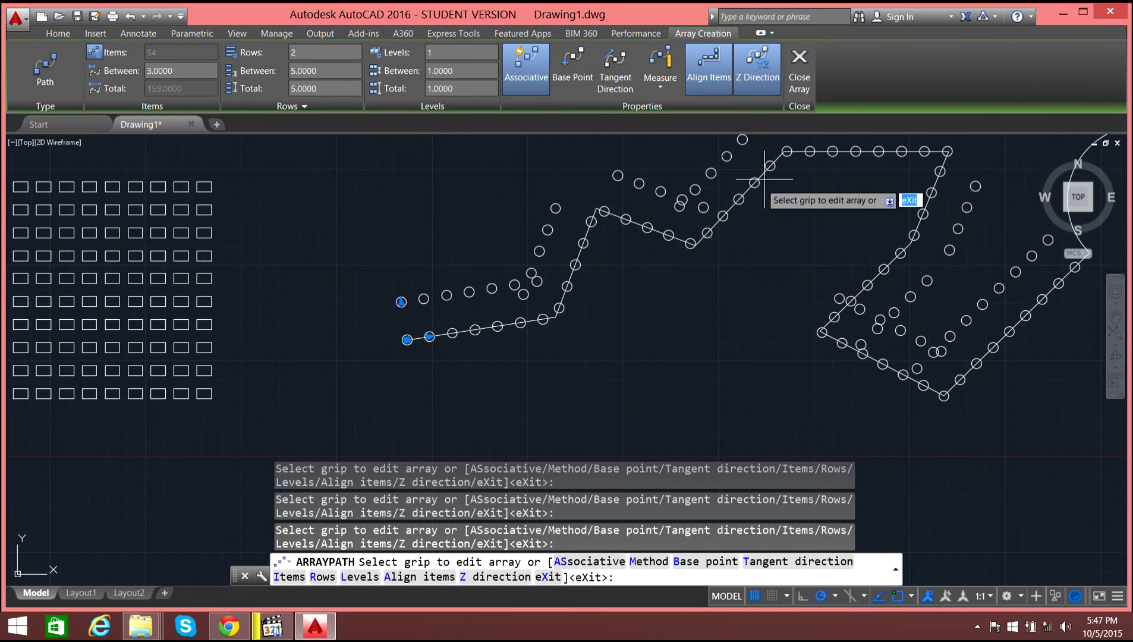
{"action": "scroll", "coordinate": [946, 346], "scroll_direction": "down", "scroll_amount": 2}
{"action": "scroll", "coordinate": [947, 346], "scroll_direction": "down", "scroll_amount": 4}
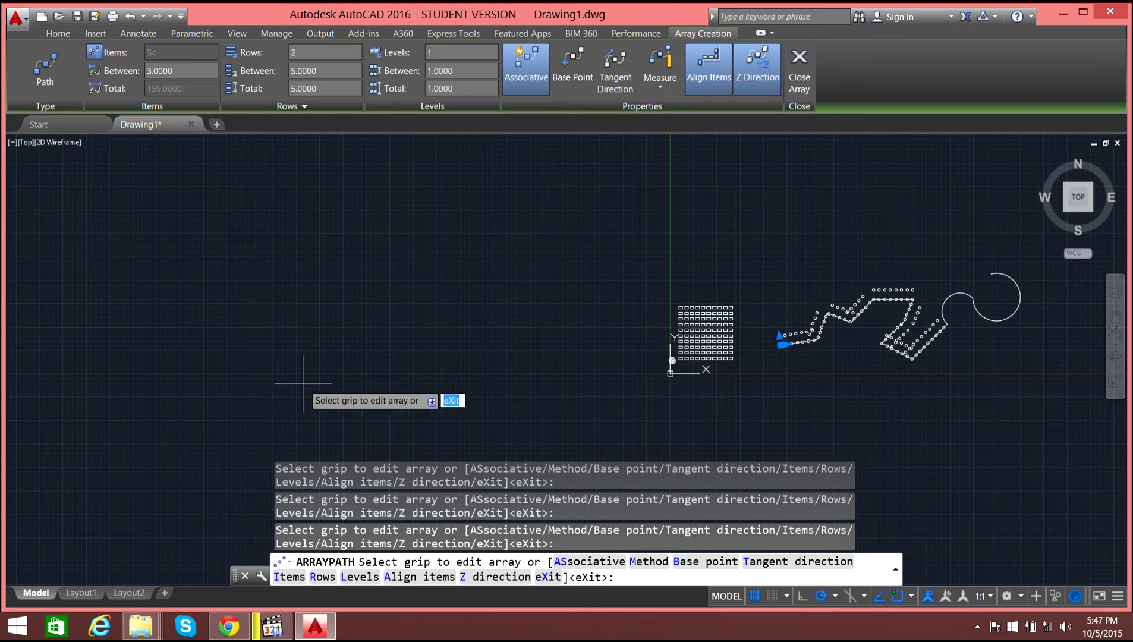
{"action": "key", "text": "Escape"}
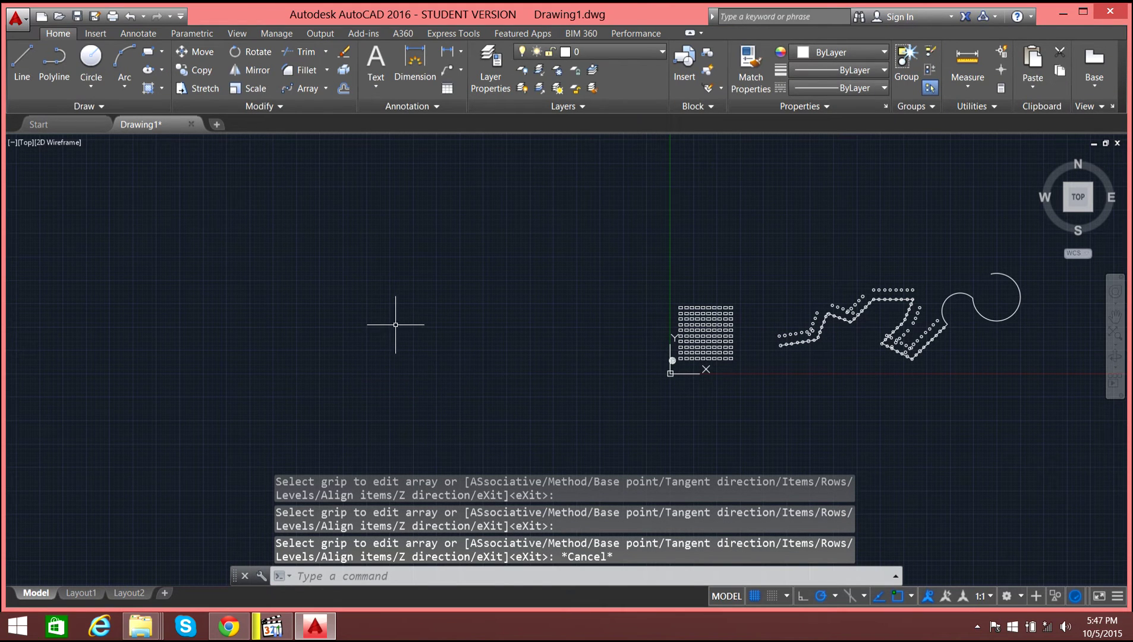
{"action": "left_click", "coordinate": [52, 79]}
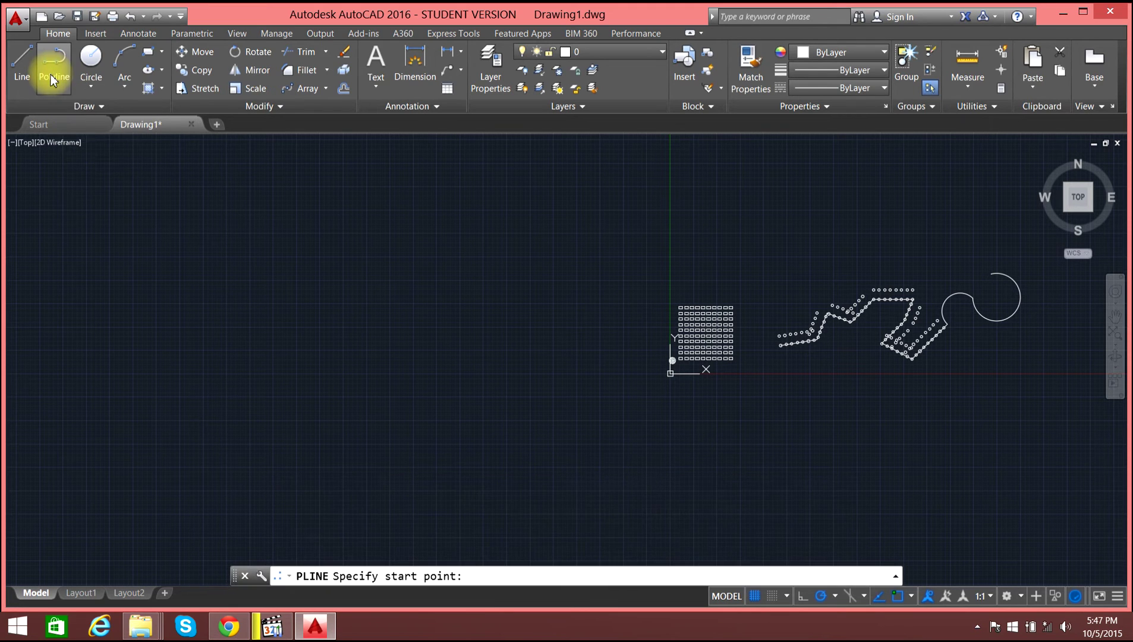
{"action": "left_click", "coordinate": [126, 353]}
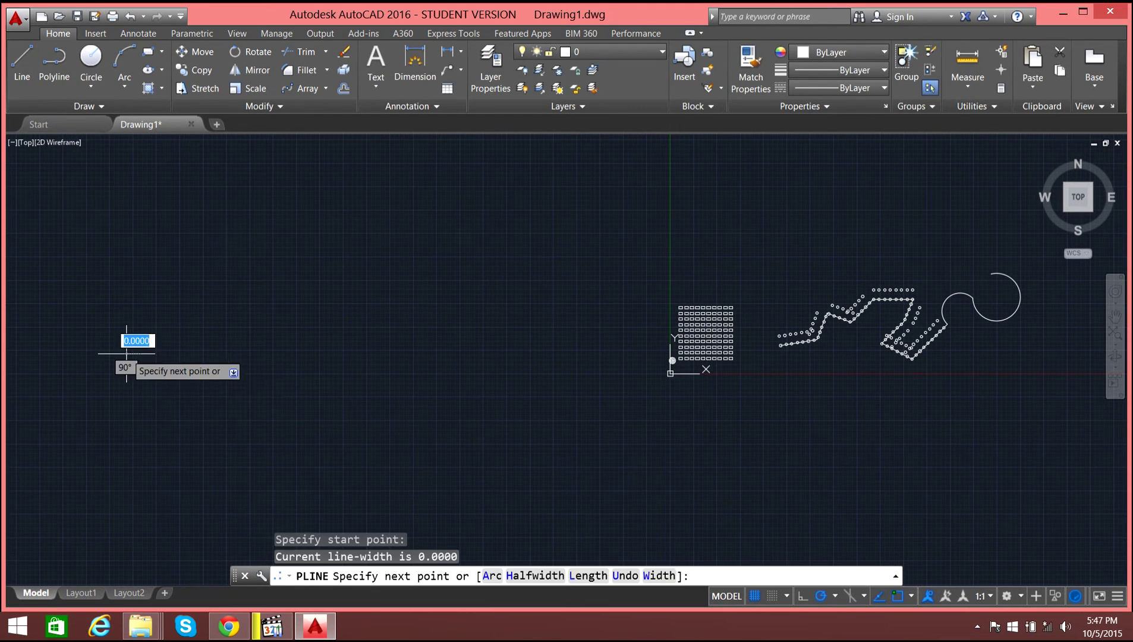
{"action": "left_click", "coordinate": [251, 353]}
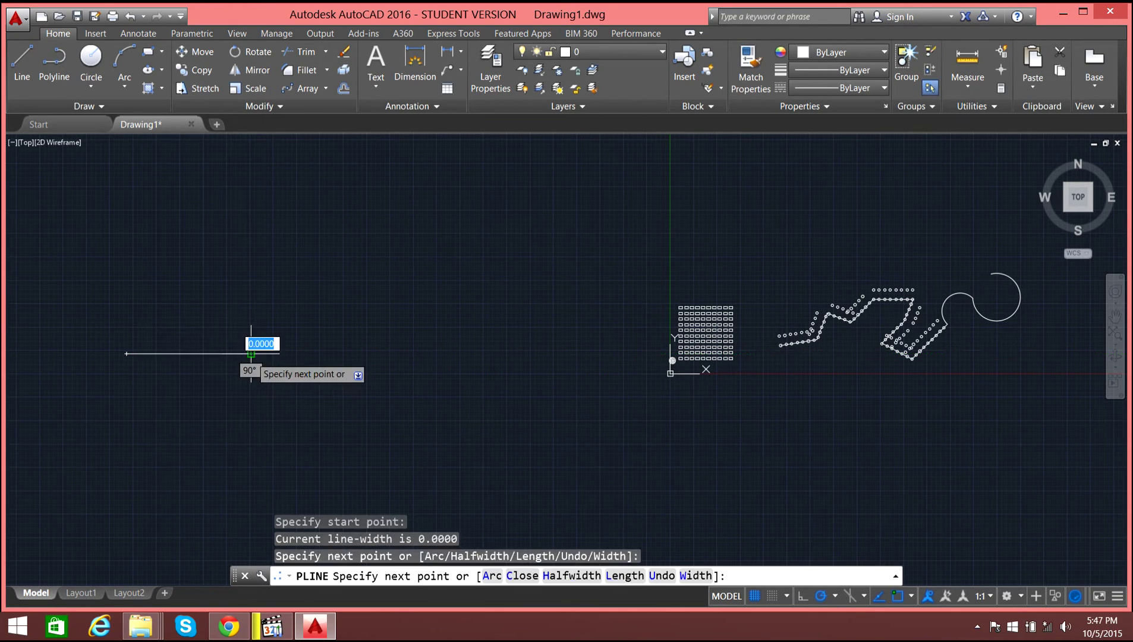
{"action": "left_click", "coordinate": [274, 267]}
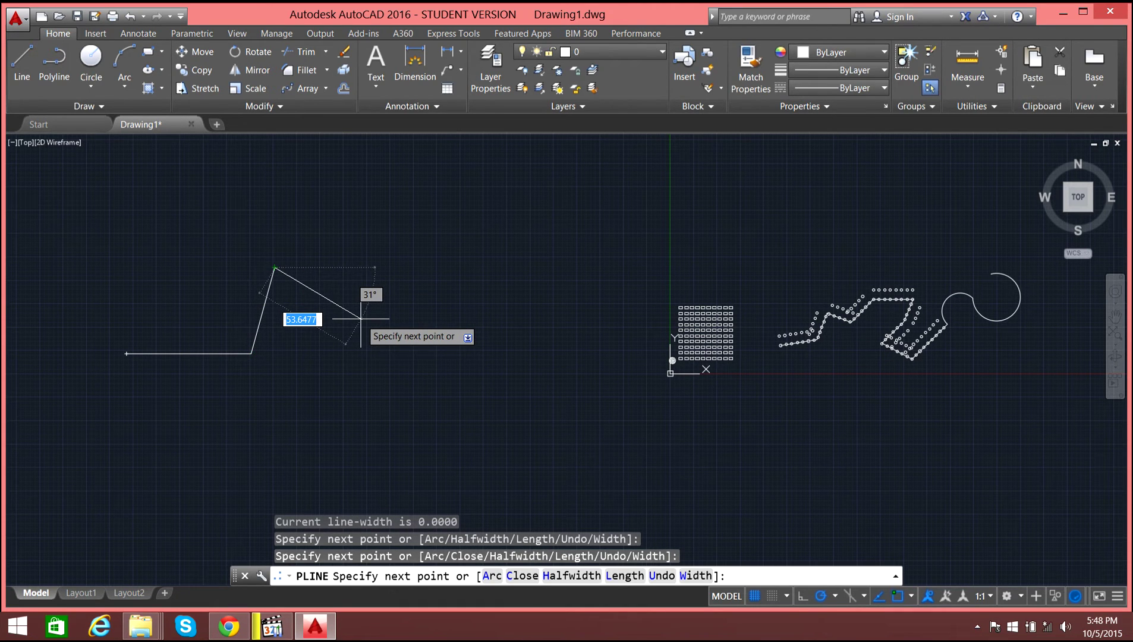
{"action": "key", "text": "Escape"}
{"action": "key", "text": "Escape"}
{"action": "key", "text": "Escape"}
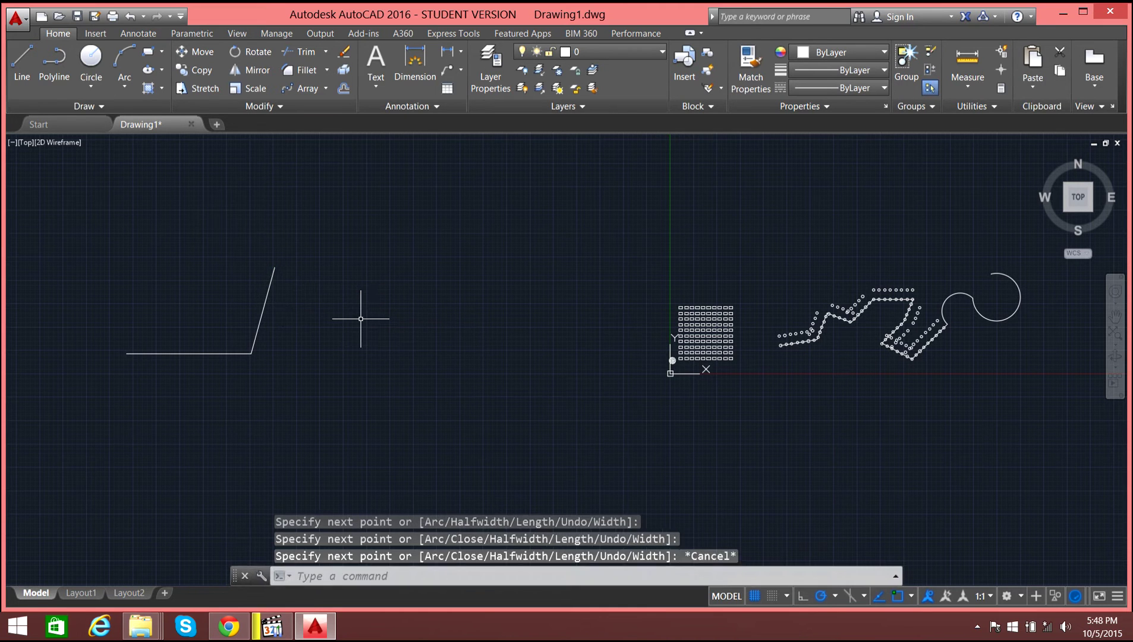
{"action": "key", "text": "ctrl+z"}
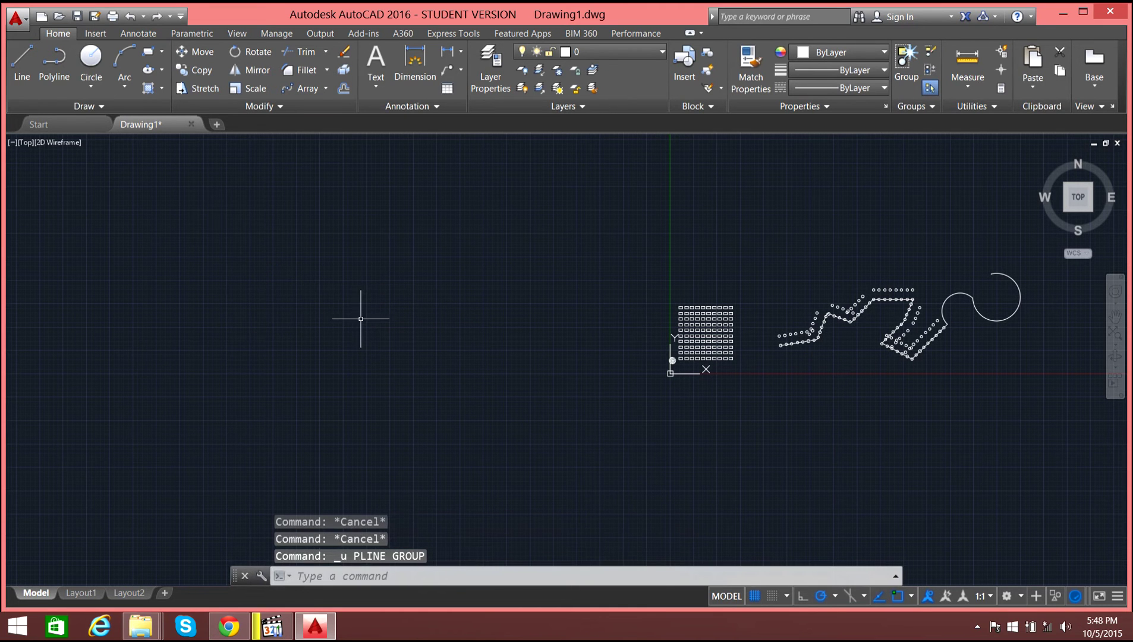
Draw a circular ellipse by its center, with both half-axes about 186 long, in the empty area west of the rectangular array.
{"action": "left_click", "coordinate": [154, 79]}
{"action": "left_click", "coordinate": [107, 236]}
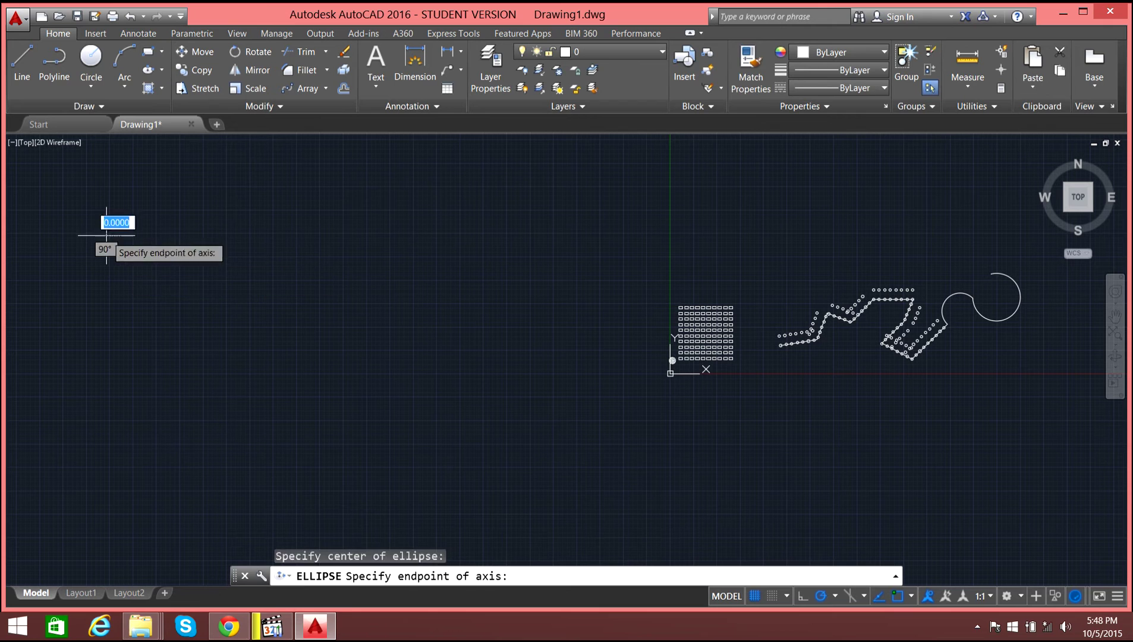
{"action": "left_click", "coordinate": [454, 235]}
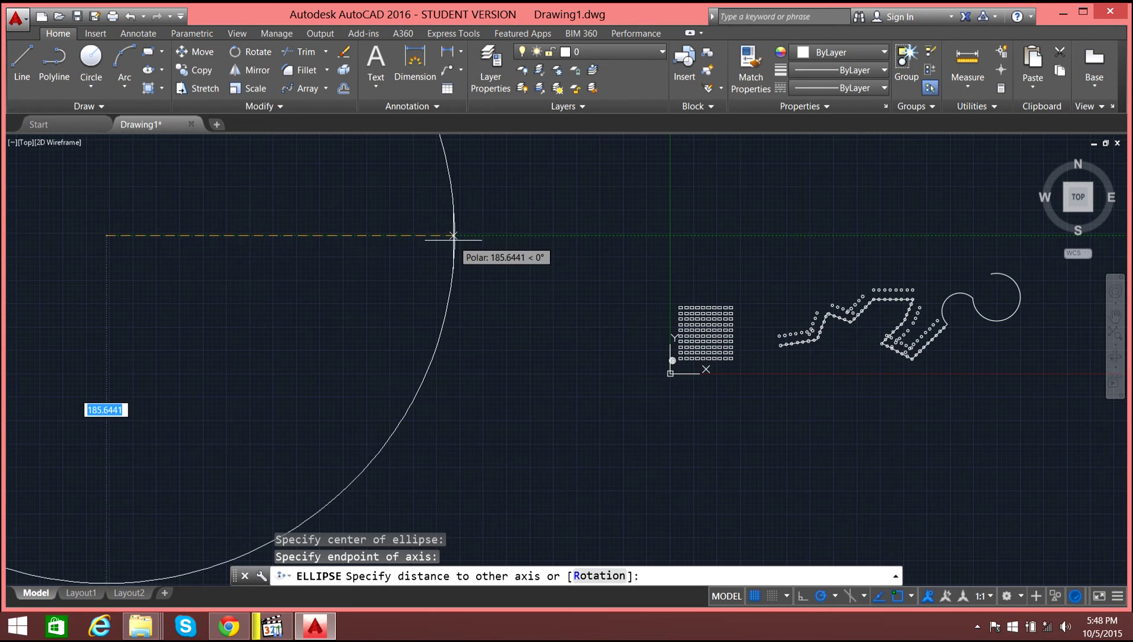
{"action": "left_click", "coordinate": [454, 236]}
{"action": "scroll", "coordinate": [457, 261], "scroll_direction": "down", "scroll_amount": 6}
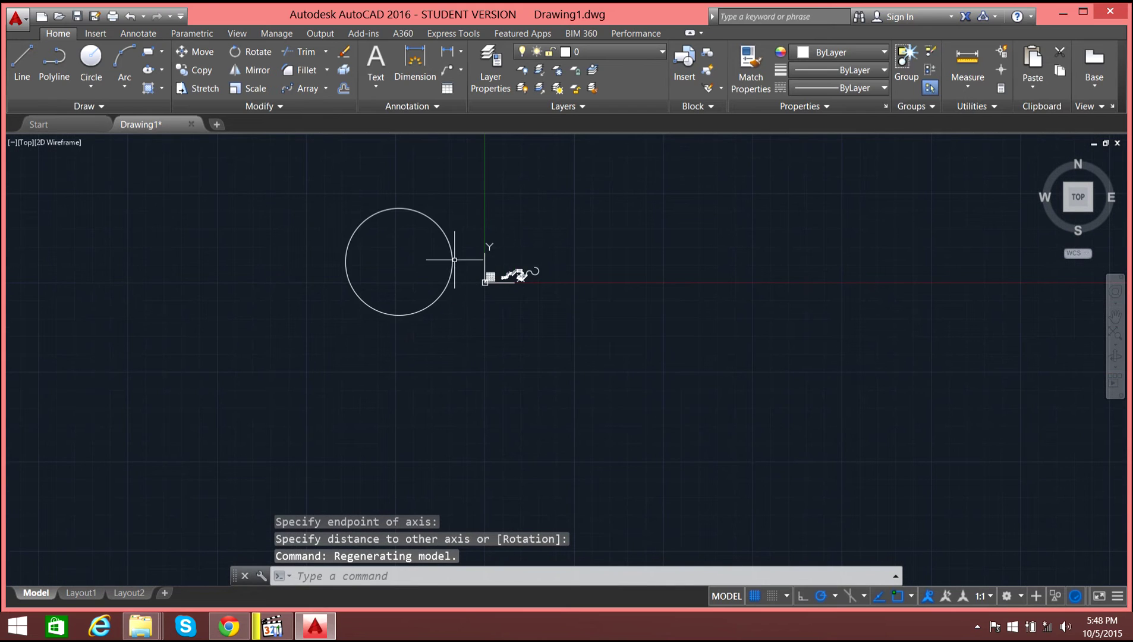
{"action": "scroll", "coordinate": [422, 228], "scroll_direction": "up", "scroll_amount": 2}
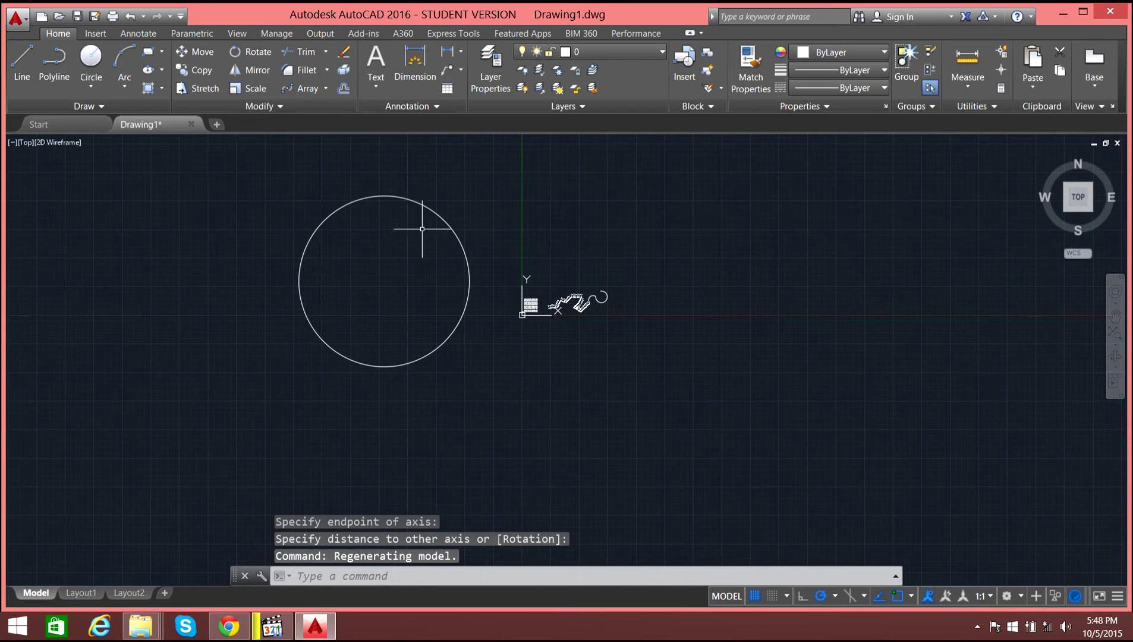
Draw a second, wide and flat ellipse by its center, just east of the connected arcs.
{"action": "left_click", "coordinate": [148, 70]}
{"action": "left_click", "coordinate": [708, 279]}
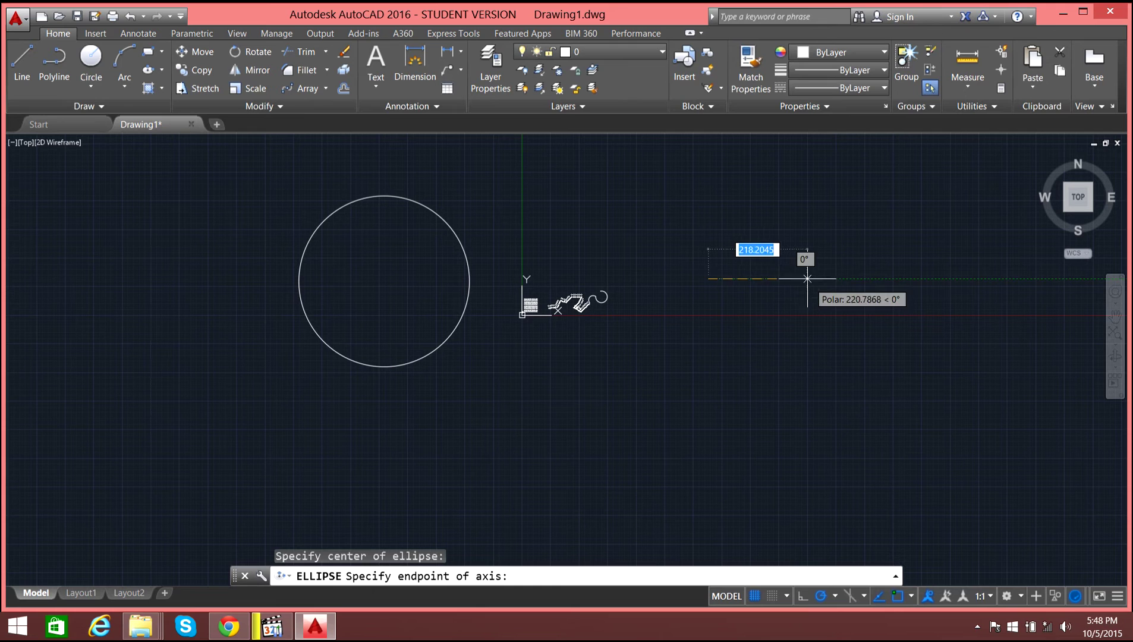
{"action": "left_click", "coordinate": [798, 260]}
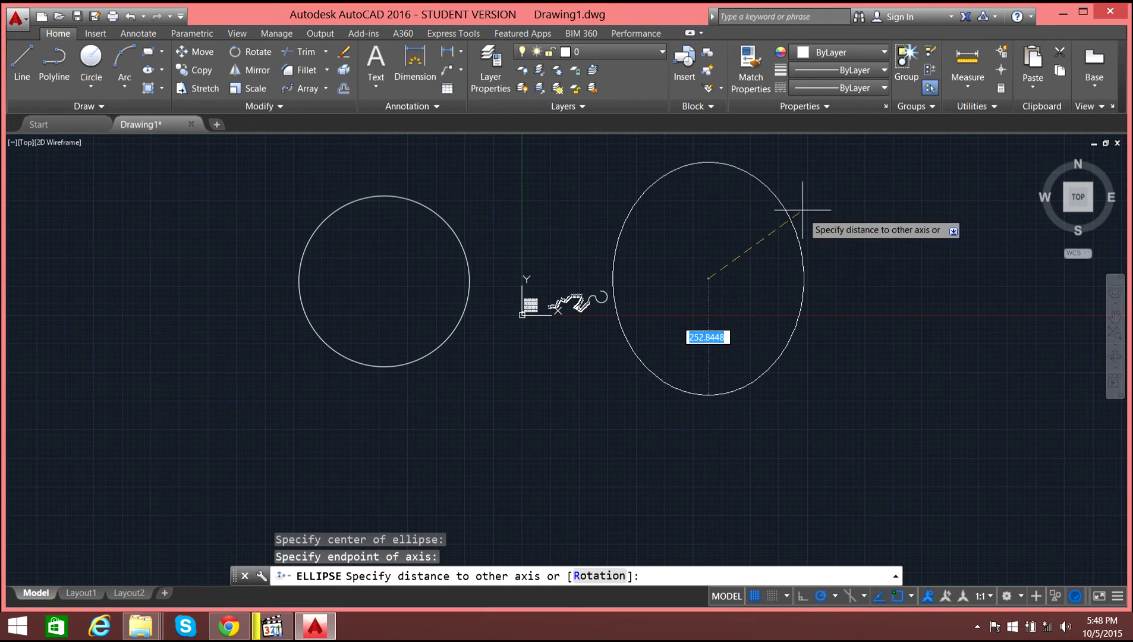
{"action": "left_click", "coordinate": [739, 278]}
{"action": "scroll", "coordinate": [629, 287], "scroll_direction": "up", "scroll_amount": 6}
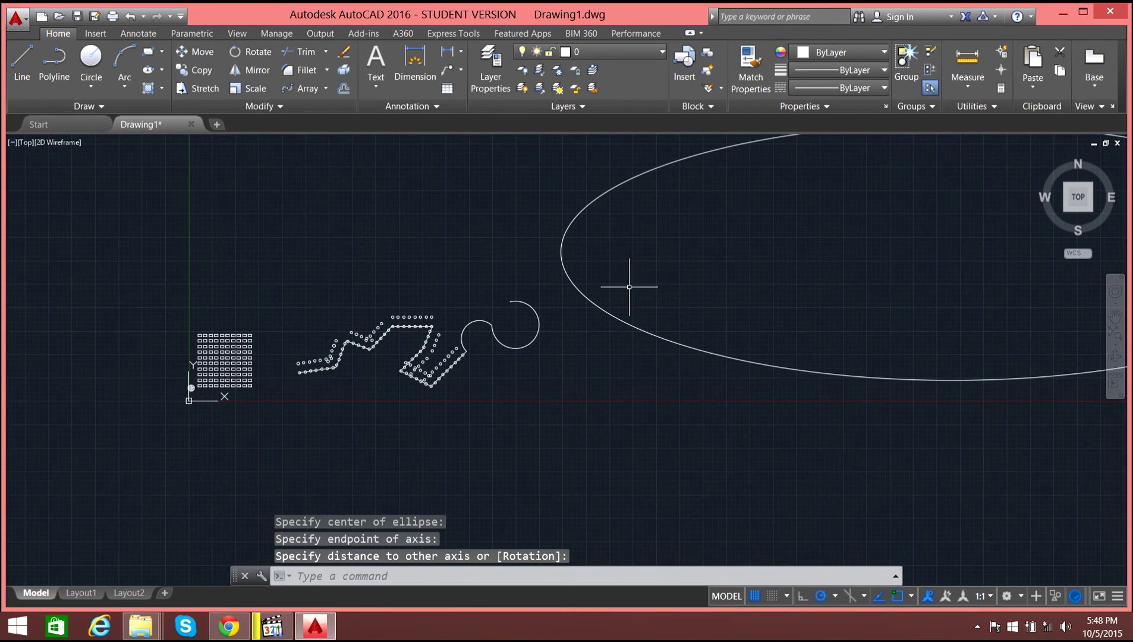
Draw a small circle centered on the flat ellipse's westernmost point, nearest the connected arcs.
{"action": "left_click", "coordinate": [91, 57]}
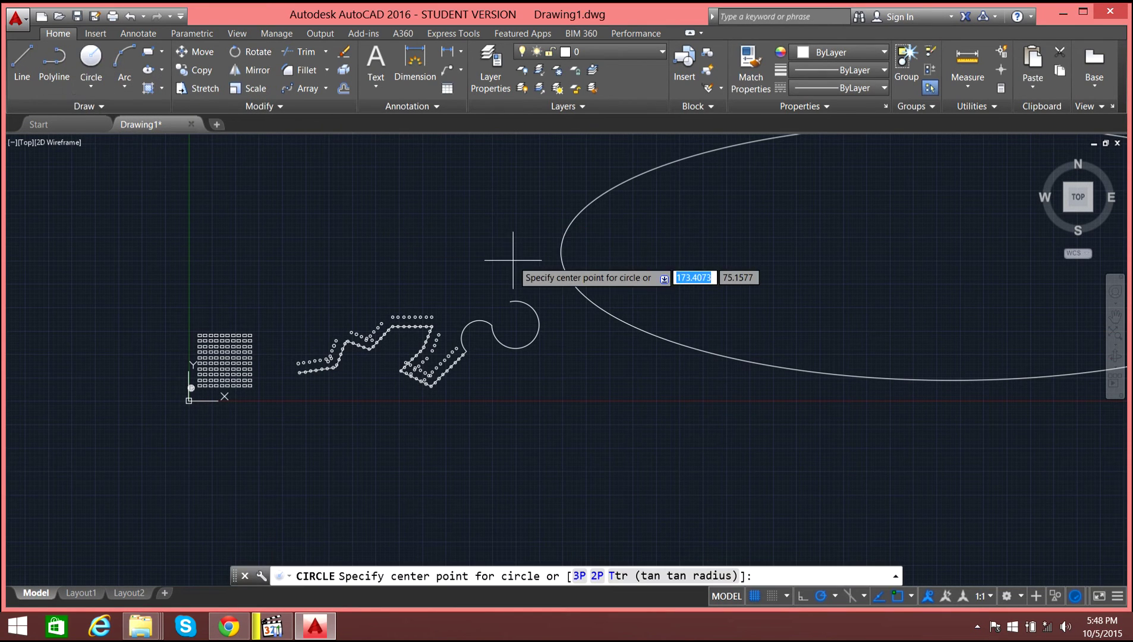
{"action": "scroll", "coordinate": [551, 242], "scroll_direction": "up", "scroll_amount": 5}
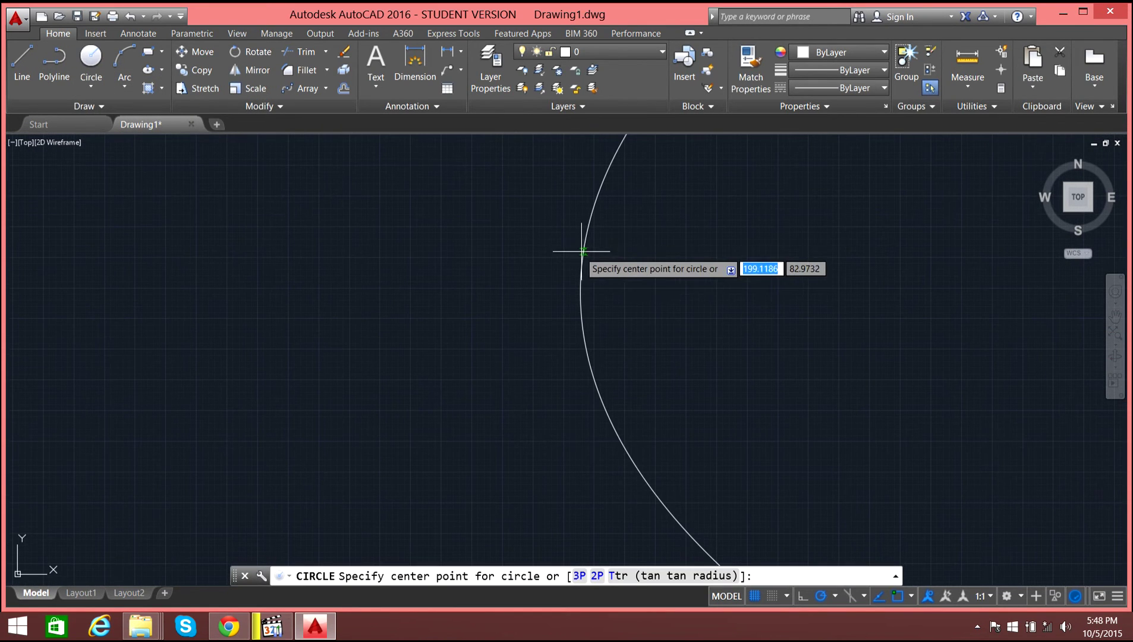
{"action": "left_click", "coordinate": [580, 291]}
{"action": "left_click", "coordinate": [541, 254]}
{"action": "scroll", "coordinate": [376, 249], "scroll_direction": "down", "scroll_amount": 5}
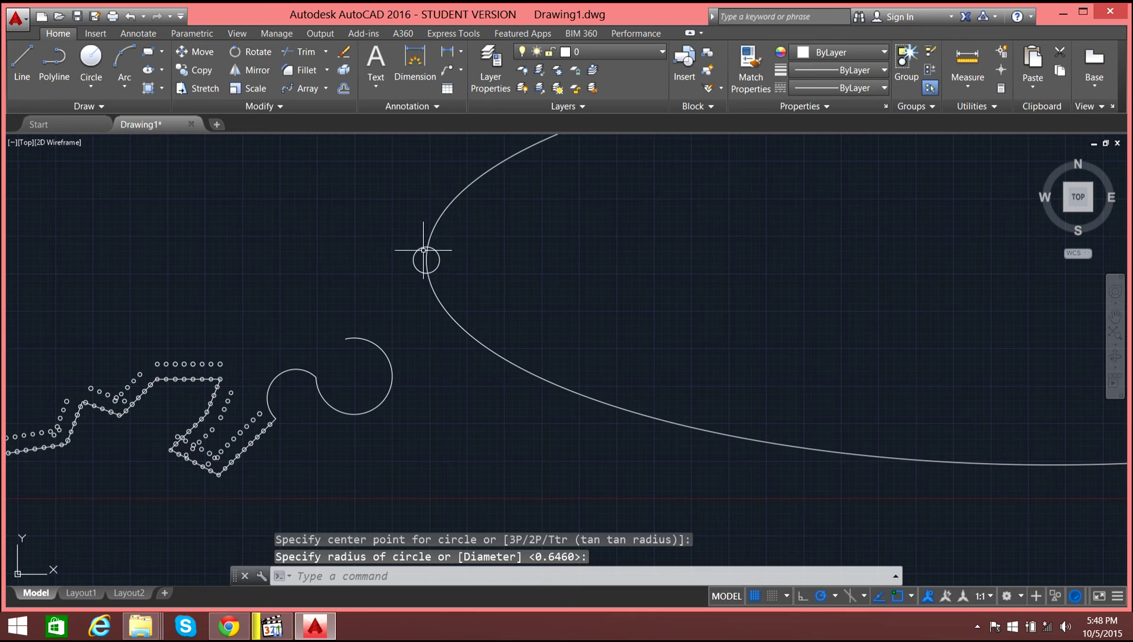
Try a path array of the small circle along the flat ellipse, inspect the resulting pattern and undo the array.
{"action": "left_click", "coordinate": [418, 251]}
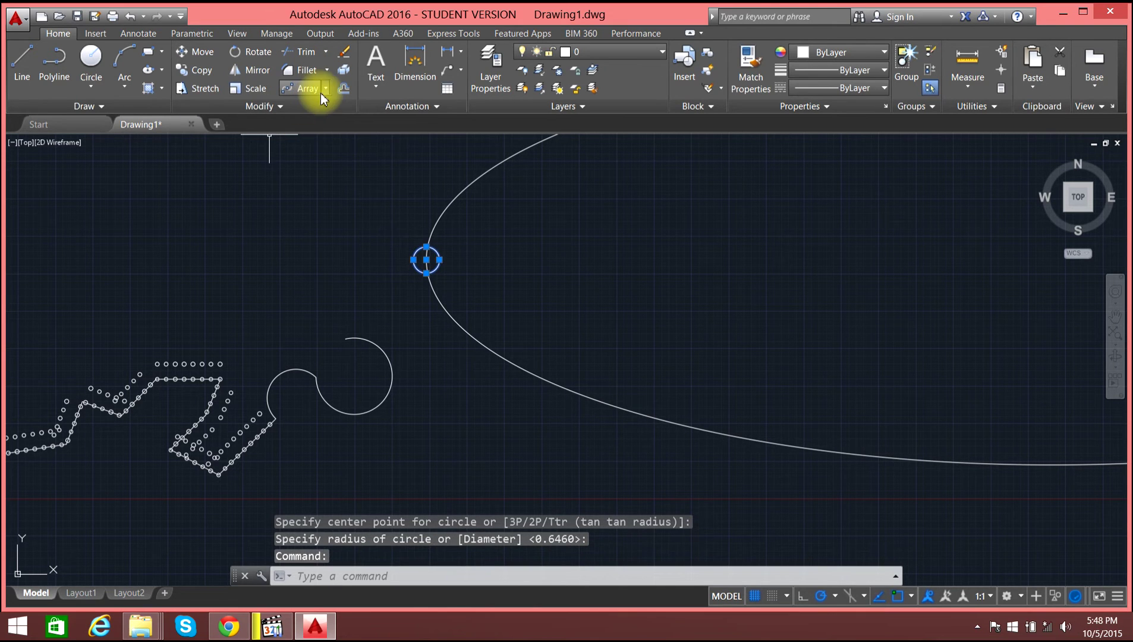
{"action": "left_click", "coordinate": [327, 87]}
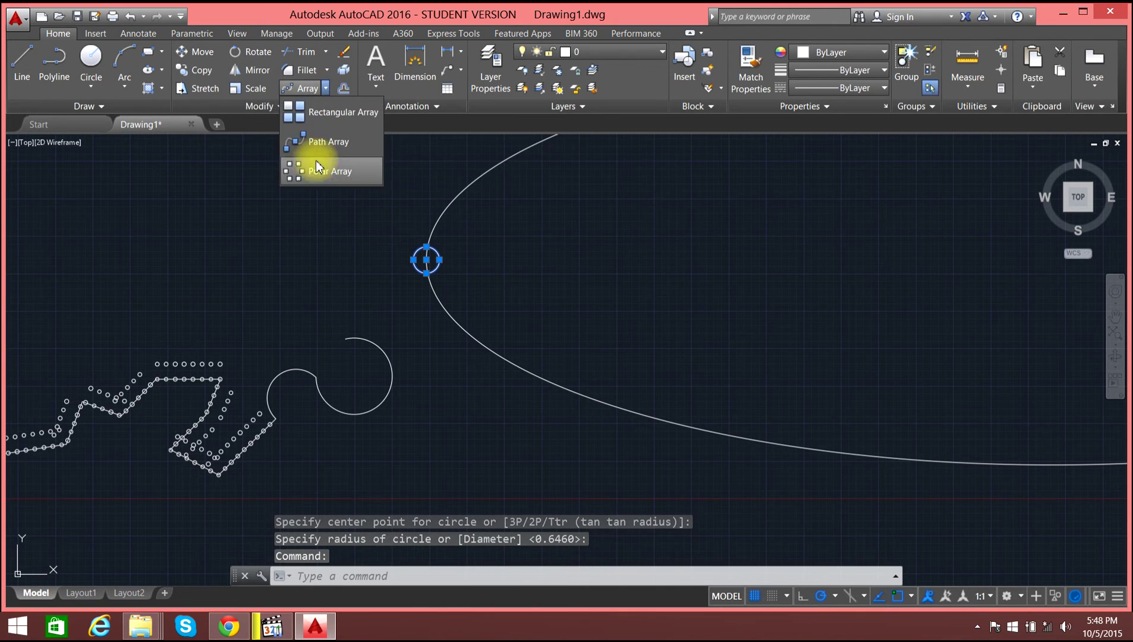
{"action": "left_click", "coordinate": [315, 143]}
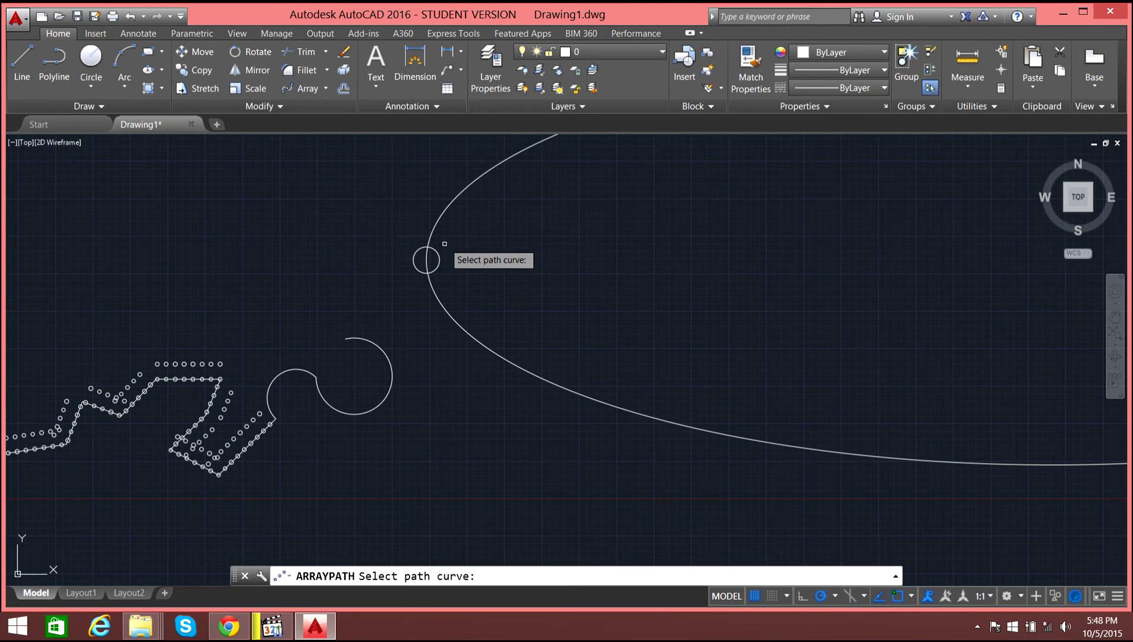
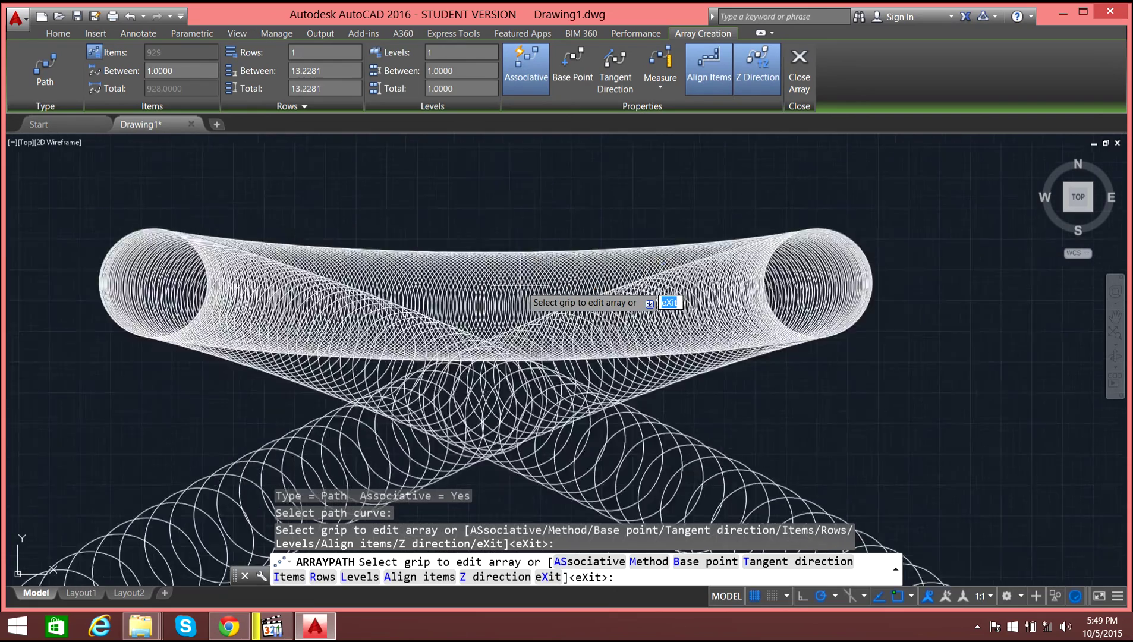
{"action": "scroll", "coordinate": [518, 294], "scroll_direction": "down", "scroll_amount": 5}
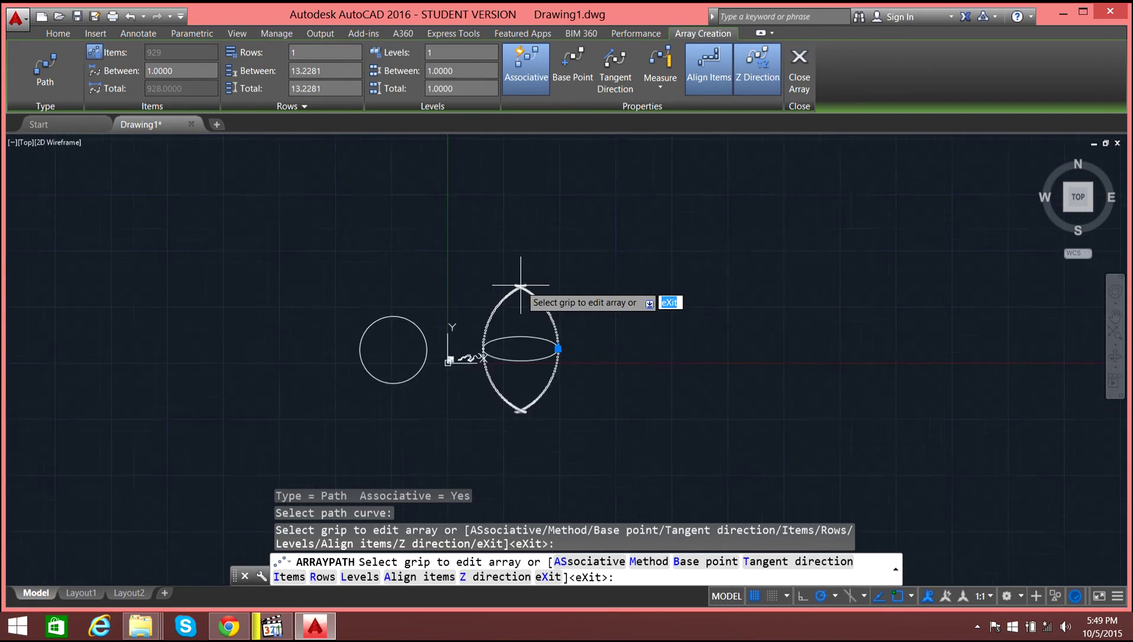
{"action": "scroll", "coordinate": [516, 368], "scroll_direction": "up", "scroll_amount": 10}
{"action": "scroll", "coordinate": [516, 369], "scroll_direction": "down", "scroll_amount": 6}
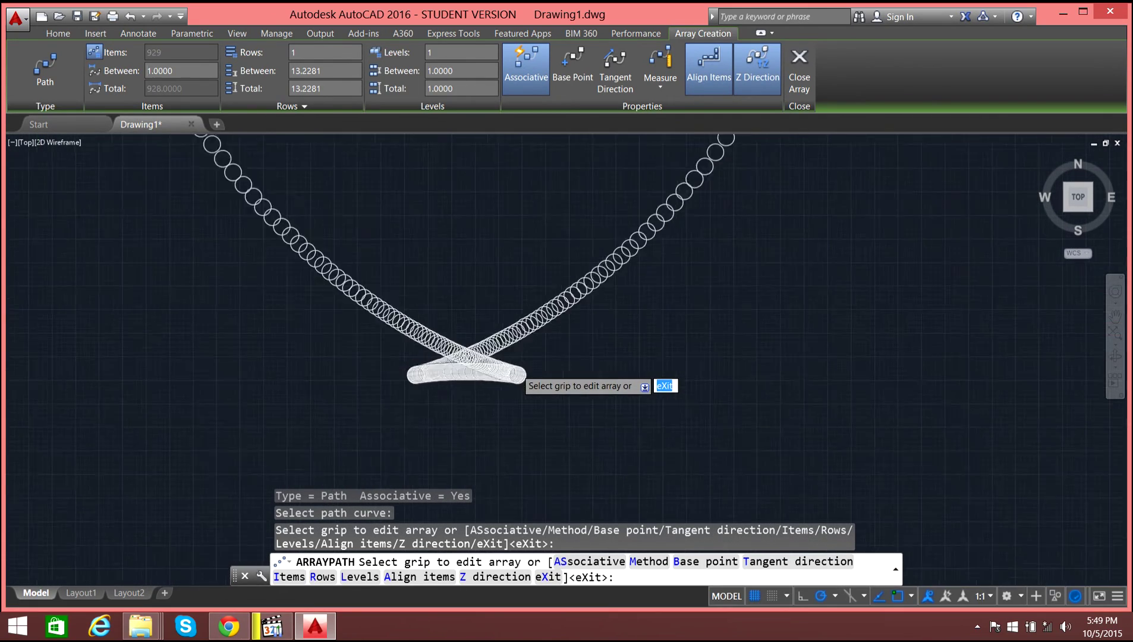
{"action": "scroll", "coordinate": [462, 263], "scroll_direction": "up", "scroll_amount": 8}
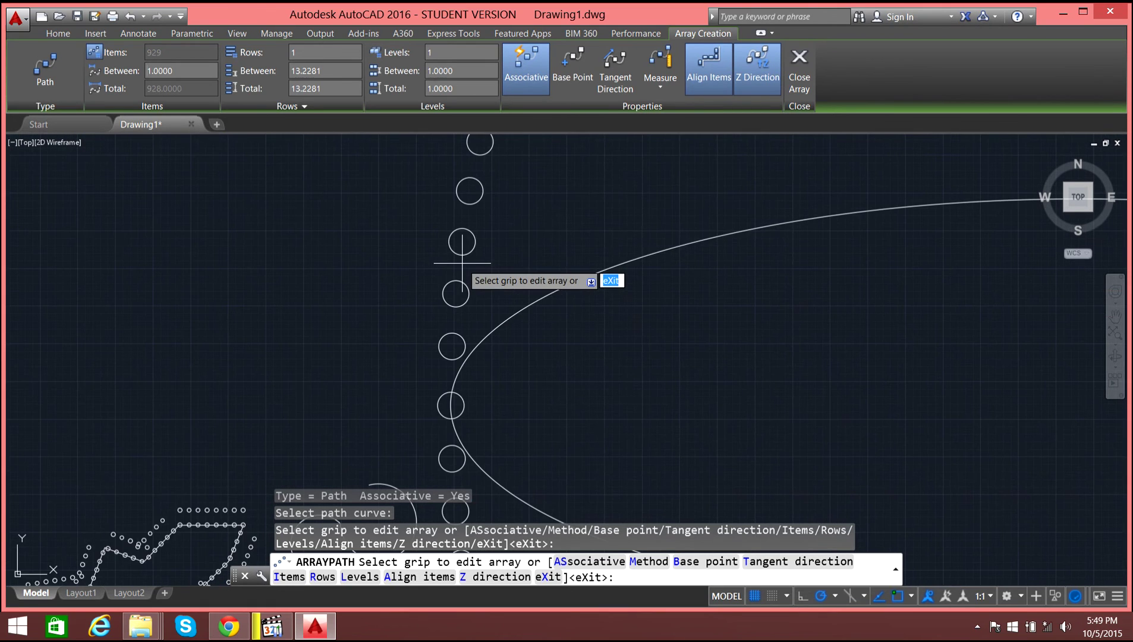
{"action": "scroll", "coordinate": [462, 263], "scroll_direction": "down", "scroll_amount": 7}
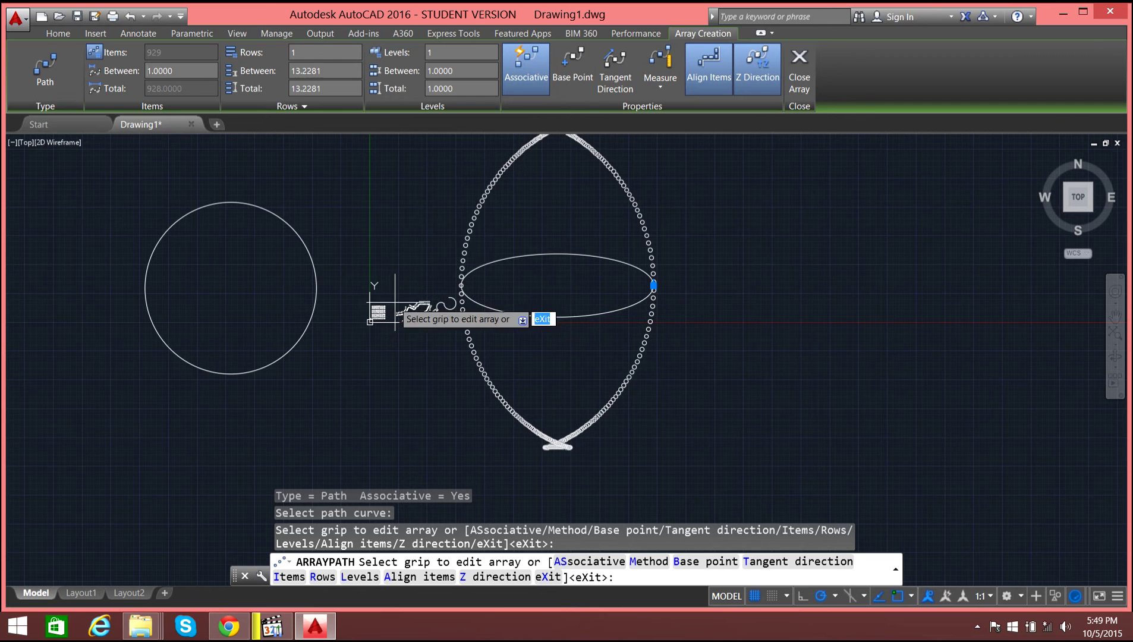
{"action": "key", "text": "Escape"}
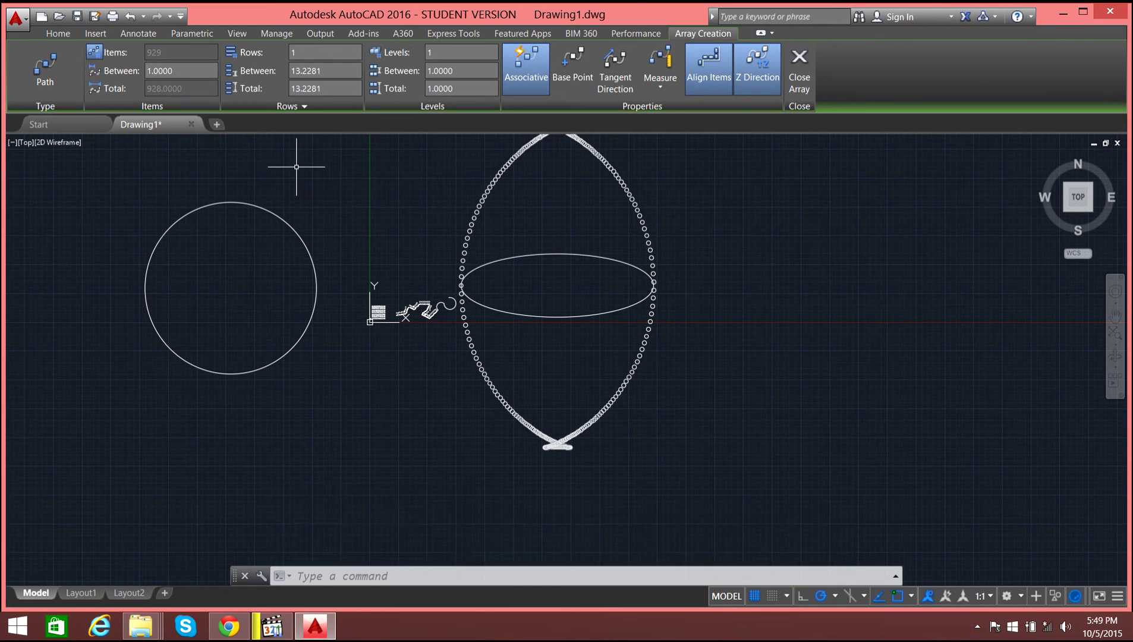
{"action": "key", "text": "ctrl+z"}
{"action": "scroll", "coordinate": [445, 243], "scroll_direction": "down", "scroll_amount": 6}
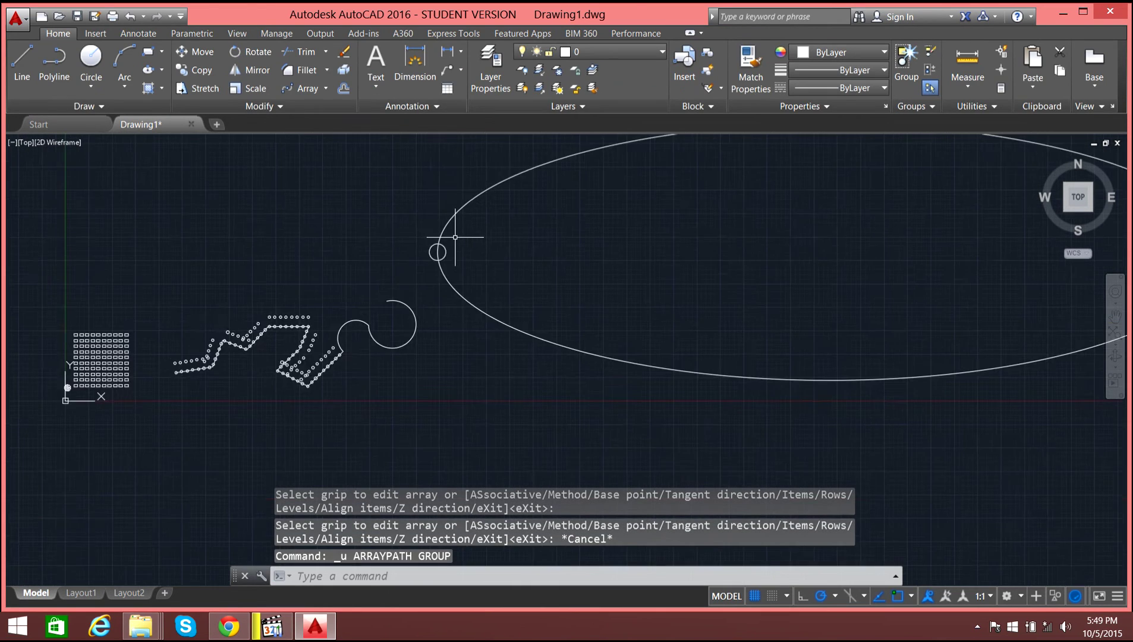
Create a path array of the small circle on the flat ellipse's westernmost point, using the flat ellipse as the path.
{"action": "scroll", "coordinate": [450, 243], "scroll_direction": "up", "scroll_amount": 5}
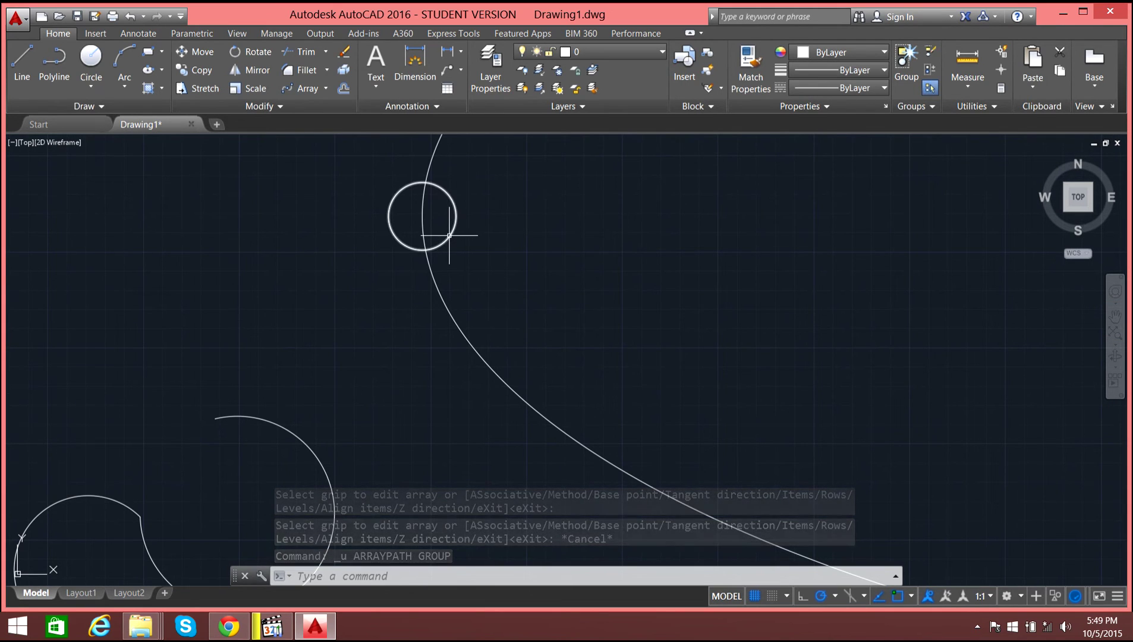
{"action": "left_click", "coordinate": [450, 235]}
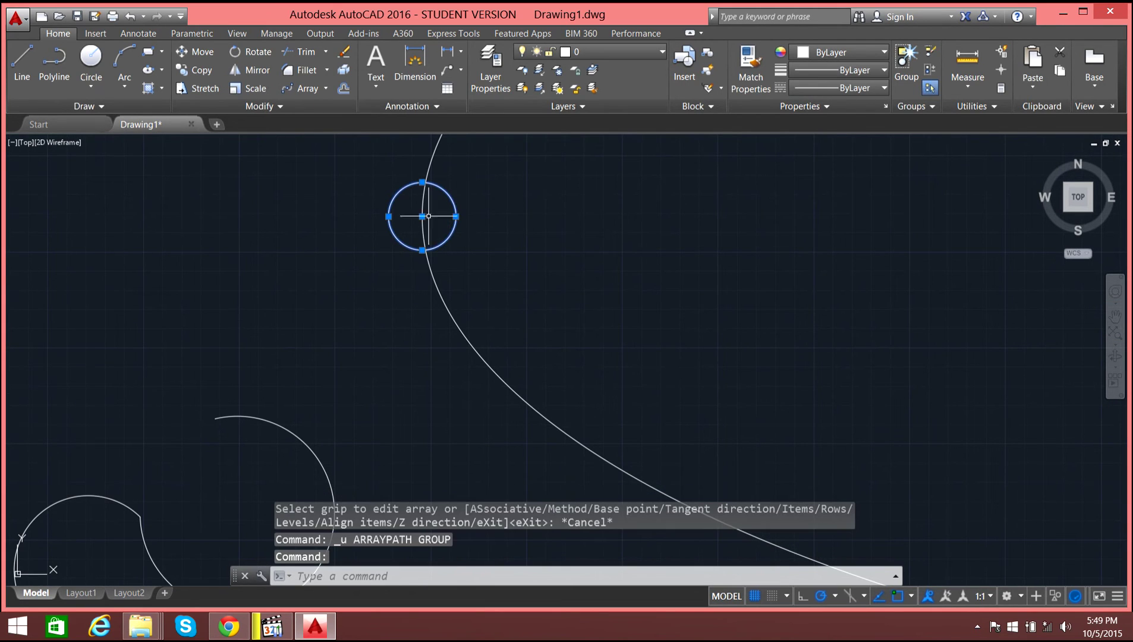
{"action": "left_click", "coordinate": [324, 89]}
{"action": "left_click", "coordinate": [330, 145]}
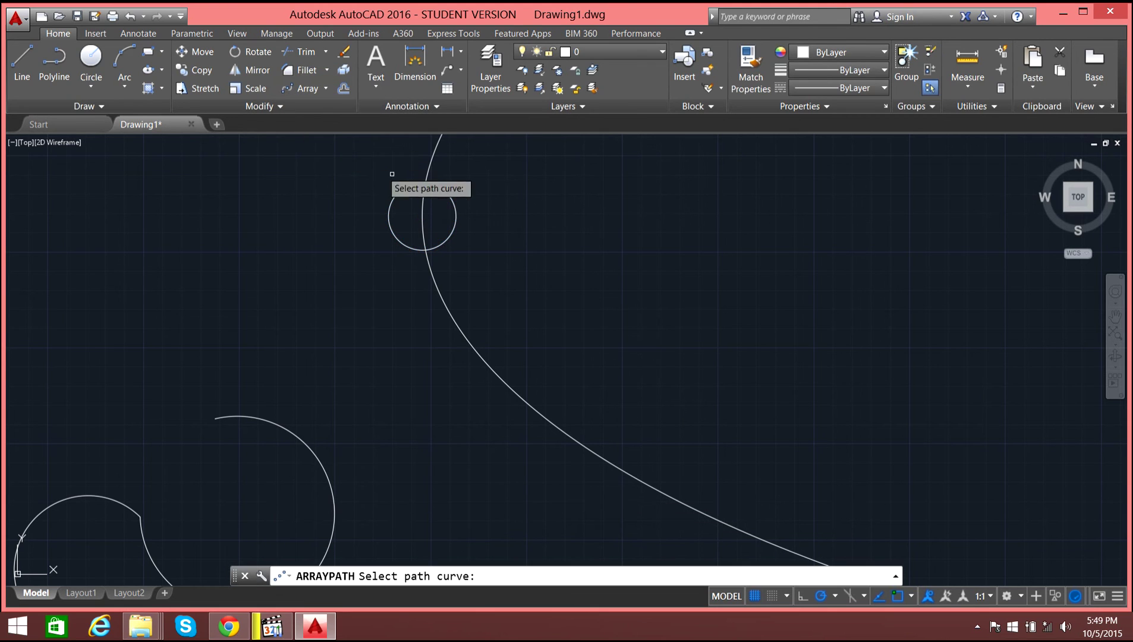
{"action": "left_click", "coordinate": [432, 156]}
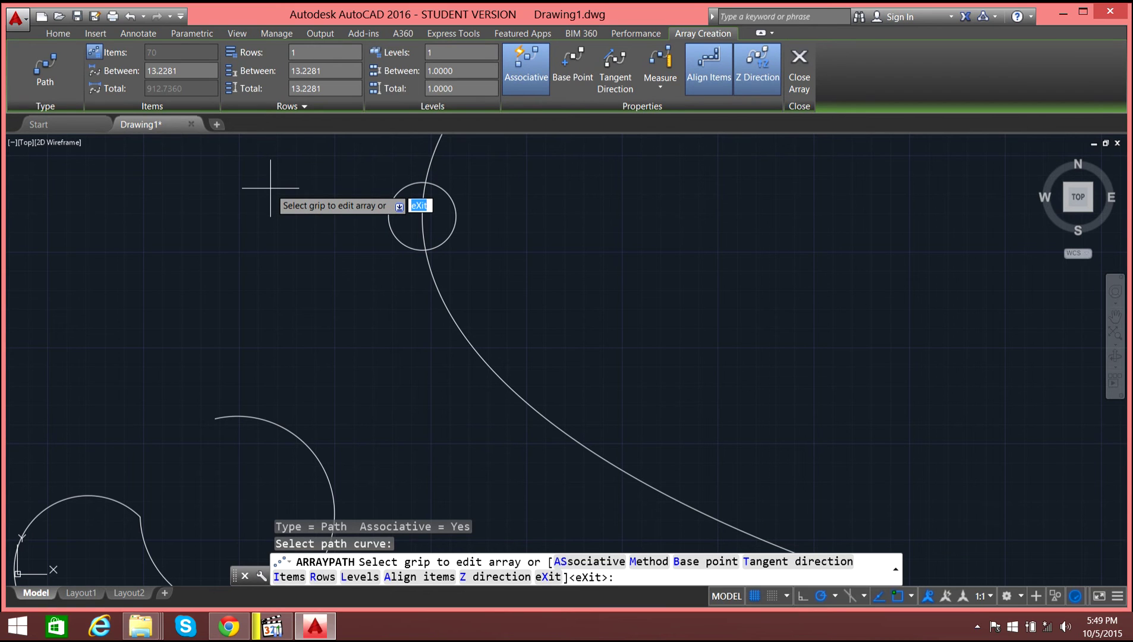
Set the spacing between the circles of the flat ellipse's path array to 1.
{"action": "scroll", "coordinate": [270, 188], "scroll_direction": "down", "scroll_amount": 6}
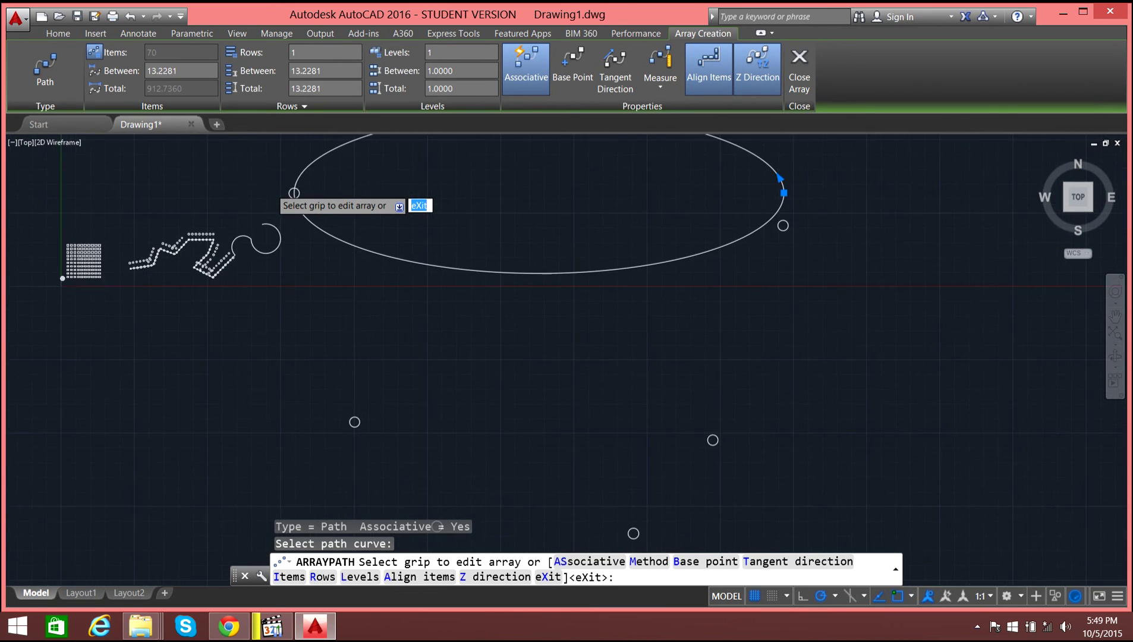
{"action": "scroll", "coordinate": [344, 185], "scroll_direction": "up", "scroll_amount": 2}
{"action": "scroll", "coordinate": [410, 260], "scroll_direction": "down", "scroll_amount": 2}
{"action": "middle_click_drag", "start_coordinate": [409, 261], "coordinate": [435, 293]}
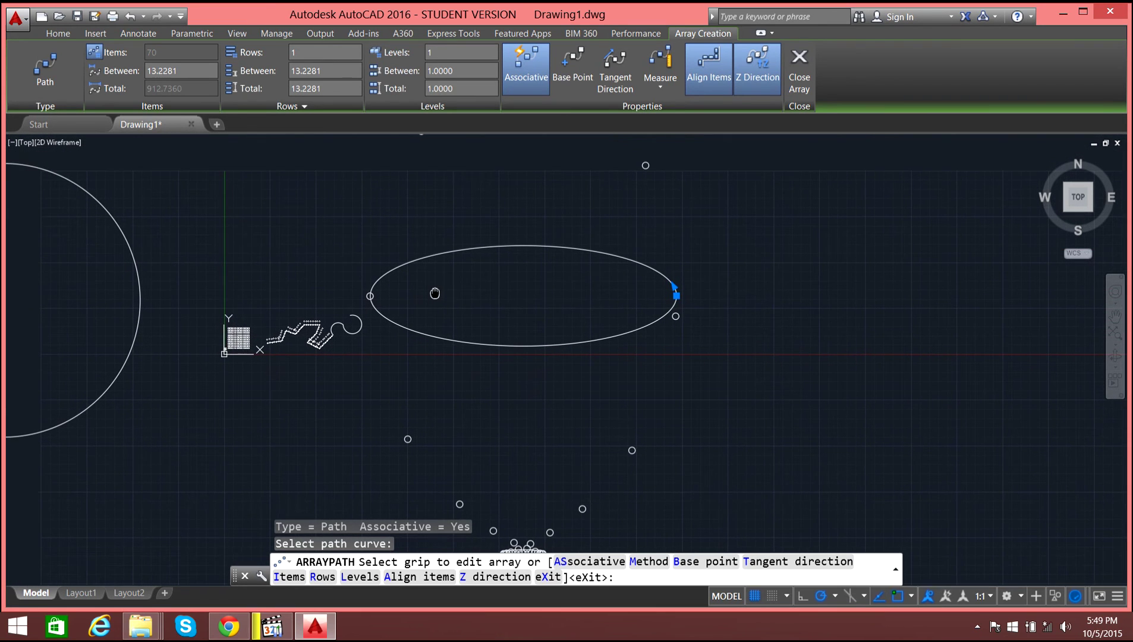
{"action": "scroll", "coordinate": [483, 255], "scroll_direction": "down", "scroll_amount": 4}
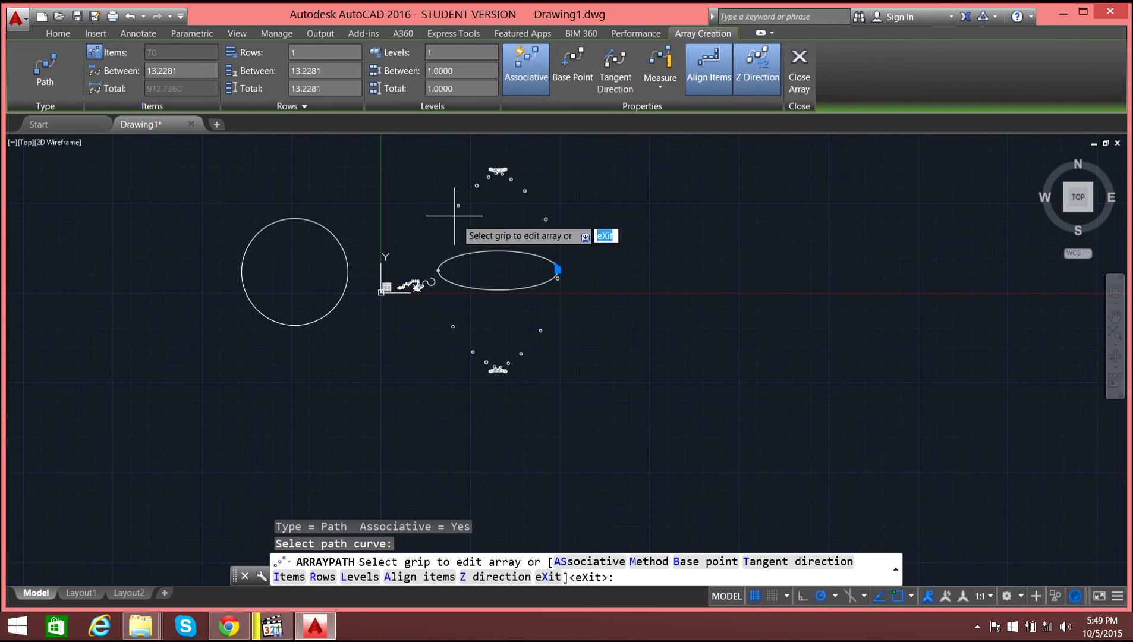
{"action": "scroll", "coordinate": [497, 168], "scroll_direction": "up", "scroll_amount": 4}
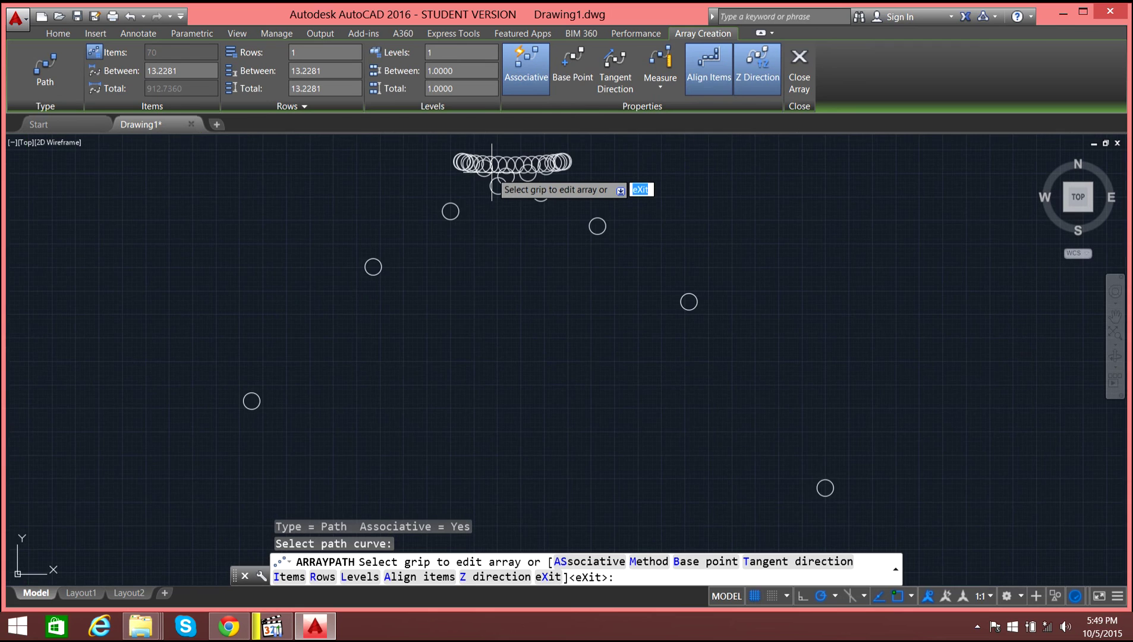
{"action": "scroll", "coordinate": [496, 154], "scroll_direction": "down", "scroll_amount": 2}
{"action": "scroll", "coordinate": [496, 153], "scroll_direction": "down", "scroll_amount": 2}
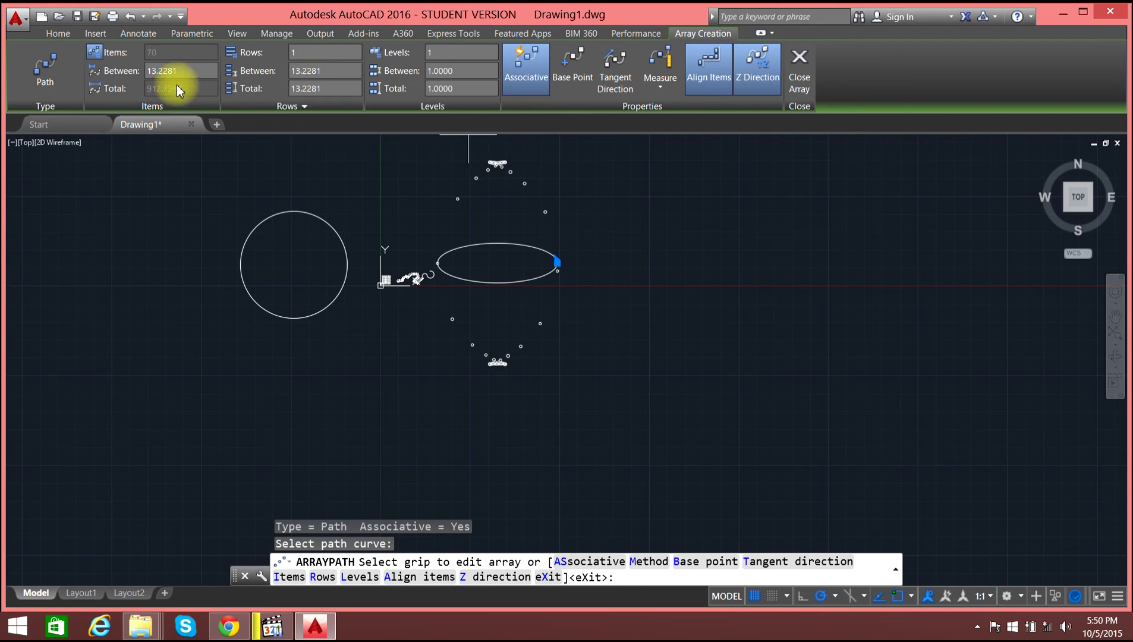
{"action": "left_click", "coordinate": [143, 72]}
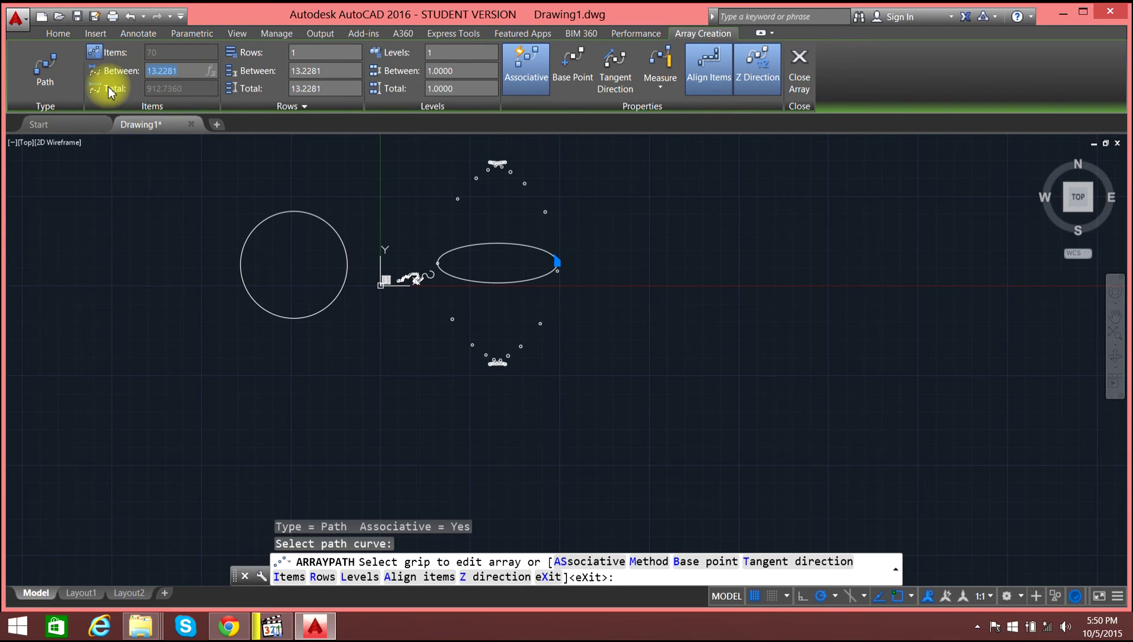
{"action": "key", "text": "Return"}
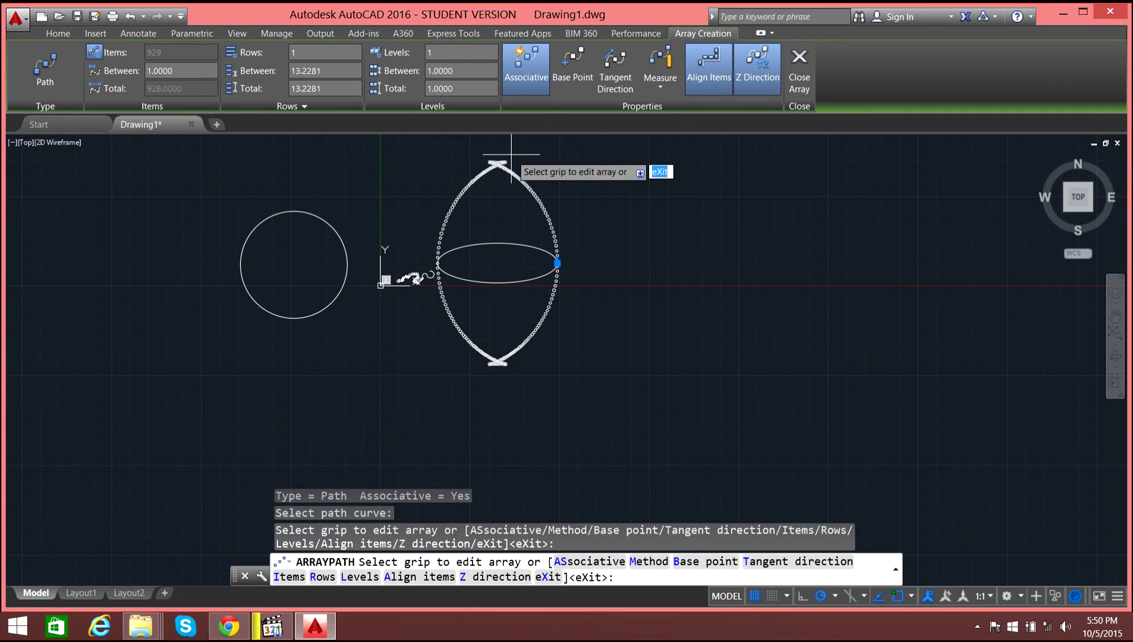
Try the array's tangent direction and base point options, turn off associativity and leave the array command.
{"action": "left_click", "coordinate": [618, 66]}
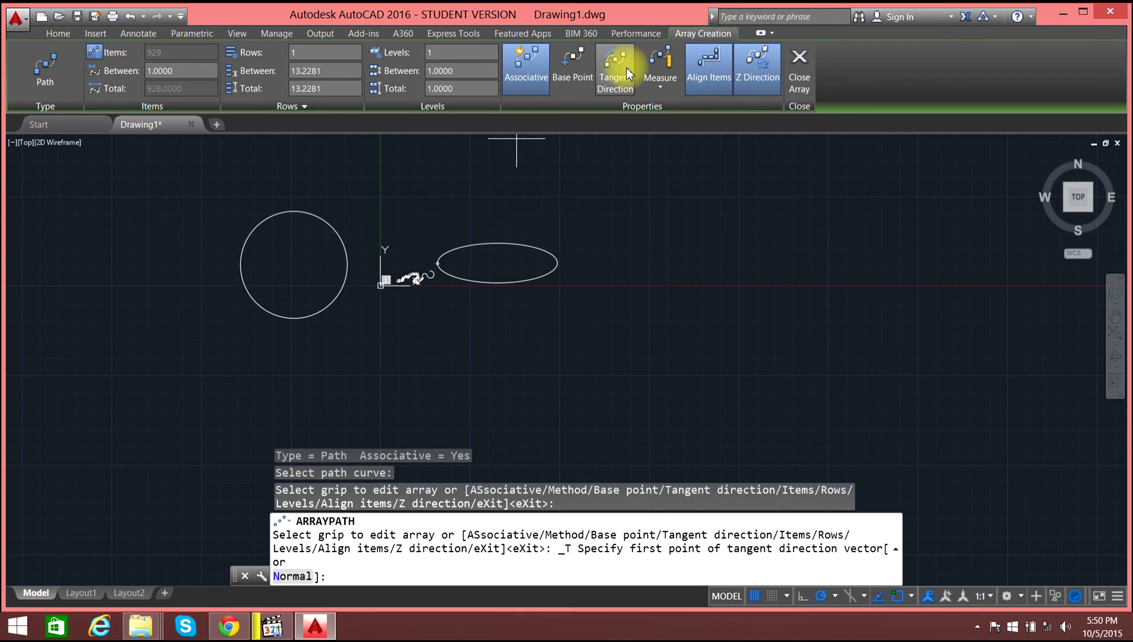
{"action": "left_click", "coordinate": [574, 66]}
{"action": "left_click", "coordinate": [535, 73]}
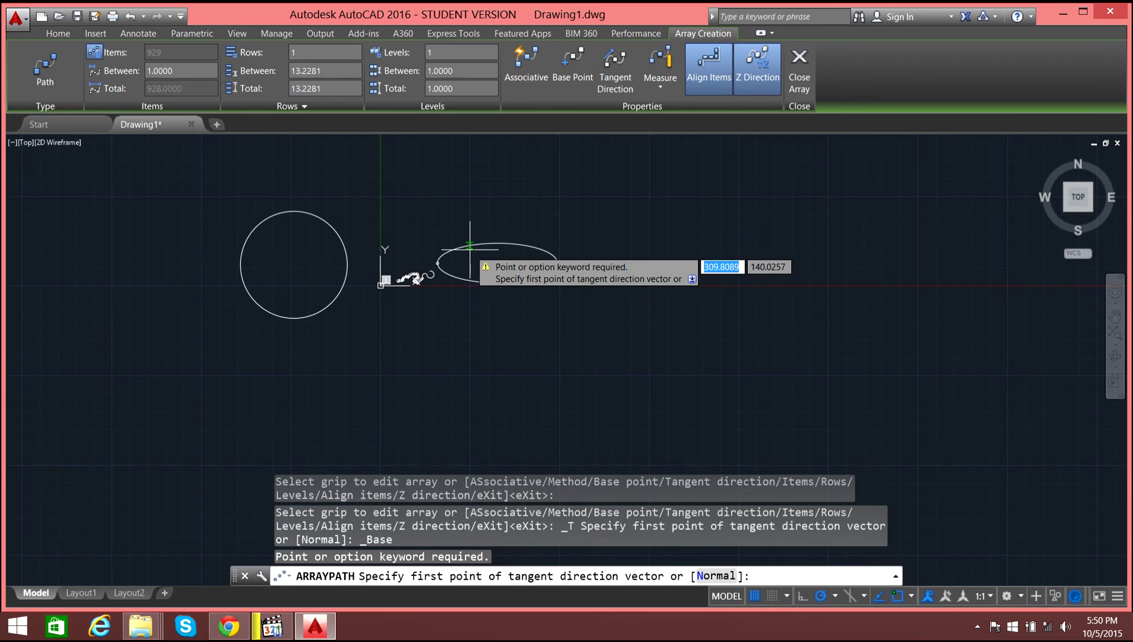
{"action": "scroll", "coordinate": [472, 247], "scroll_direction": "up", "scroll_amount": 8}
{"action": "key", "text": "Escape"}
{"action": "key", "text": "Escape"}
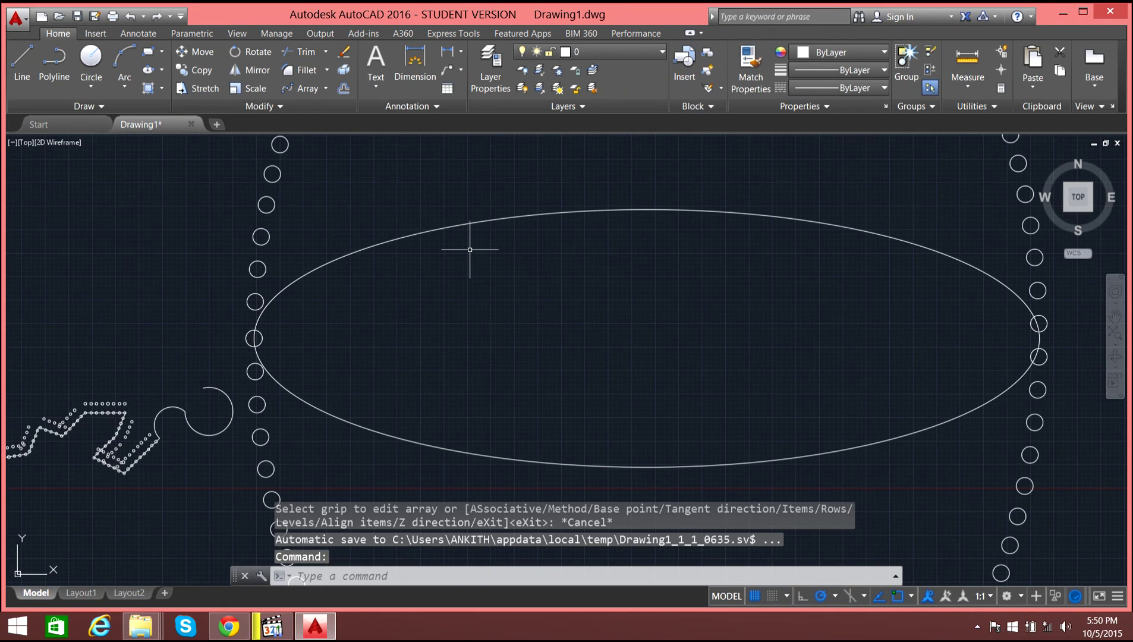
Draw a small circle centered on the outline of the large circular ellipse, just west of its northernmost point.
{"action": "scroll", "coordinate": [470, 250], "scroll_direction": "down", "scroll_amount": 8}
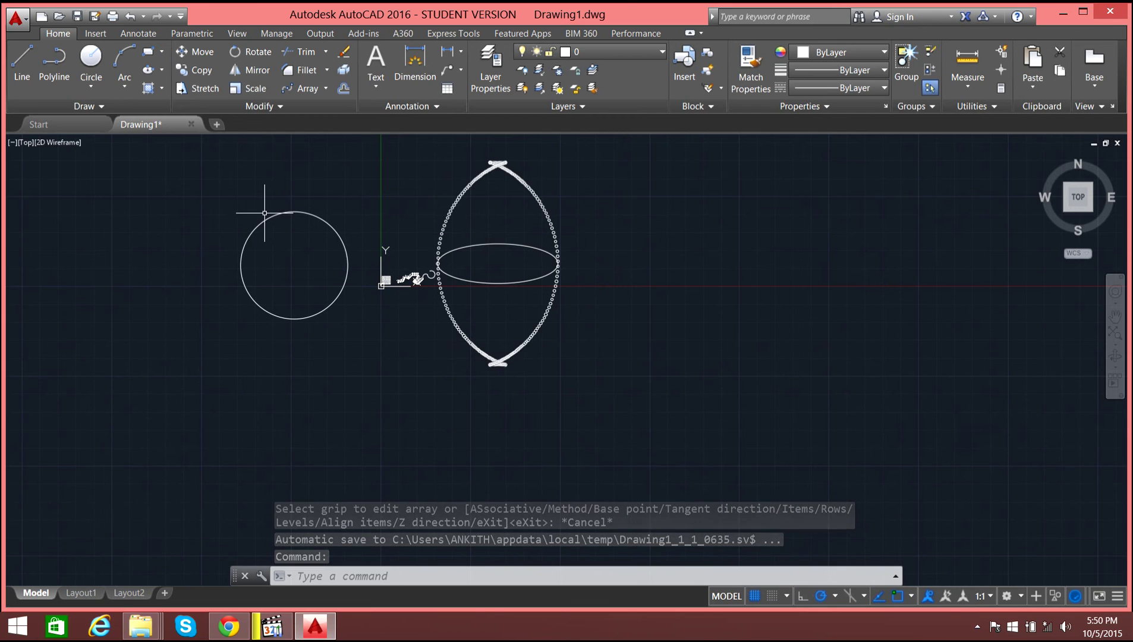
{"action": "scroll", "coordinate": [264, 212], "scroll_direction": "up", "scroll_amount": 2}
{"action": "left_click", "coordinate": [98, 56]}
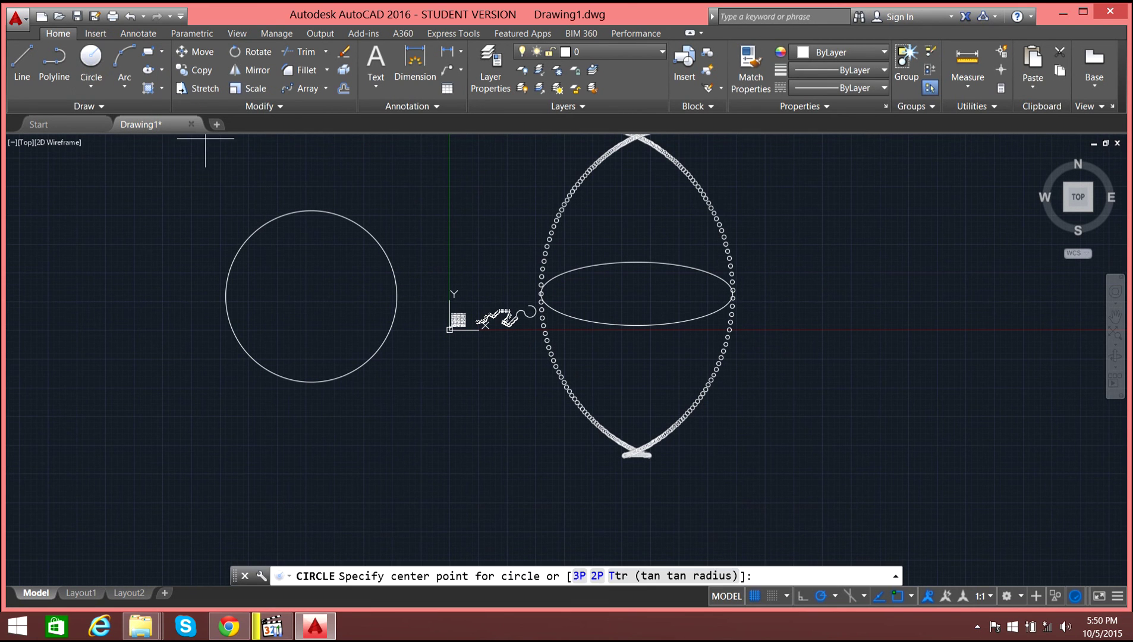
{"action": "scroll", "coordinate": [279, 202], "scroll_direction": "up", "scroll_amount": 4}
{"action": "scroll", "coordinate": [273, 180], "scroll_direction": "down", "scroll_amount": 5}
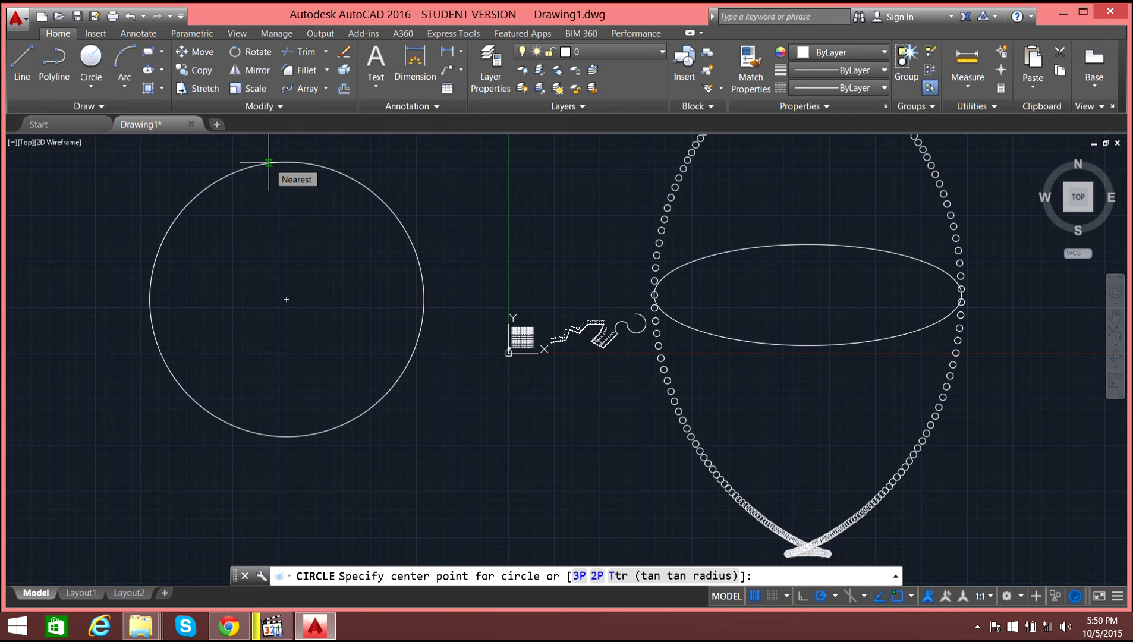
{"action": "left_click", "coordinate": [269, 162]}
{"action": "left_click", "coordinate": [253, 159]}
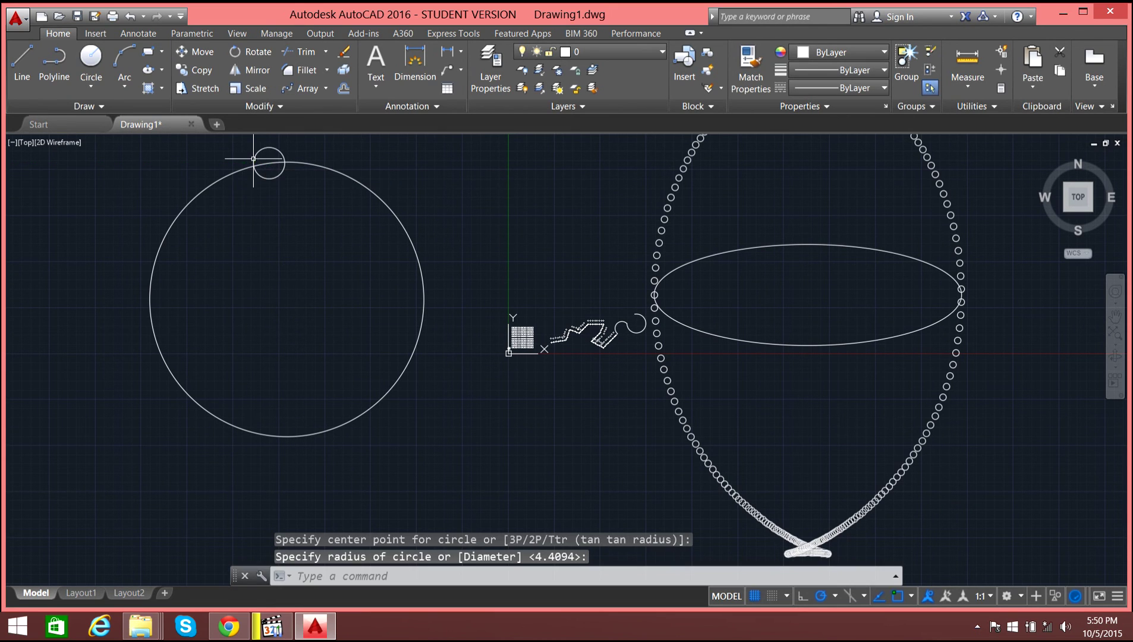
Create a path array of the new small circle along the large circular ellipse.
{"action": "left_click", "coordinate": [328, 95]}
{"action": "left_click", "coordinate": [269, 152]}
{"action": "left_click", "coordinate": [268, 151]}
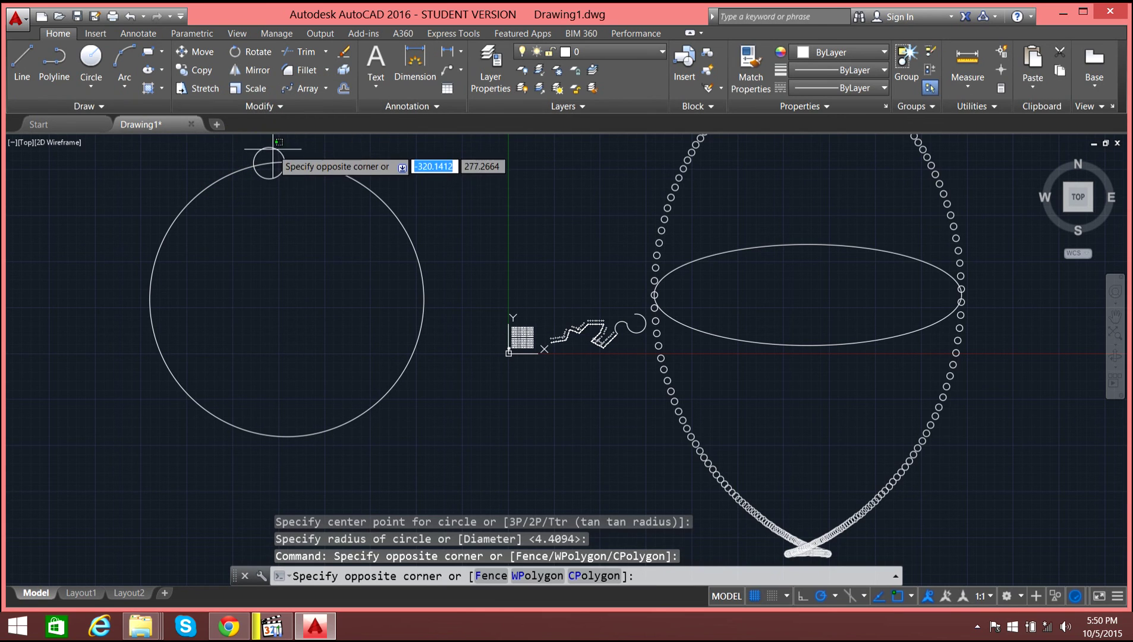
{"action": "left_click", "coordinate": [274, 148]}
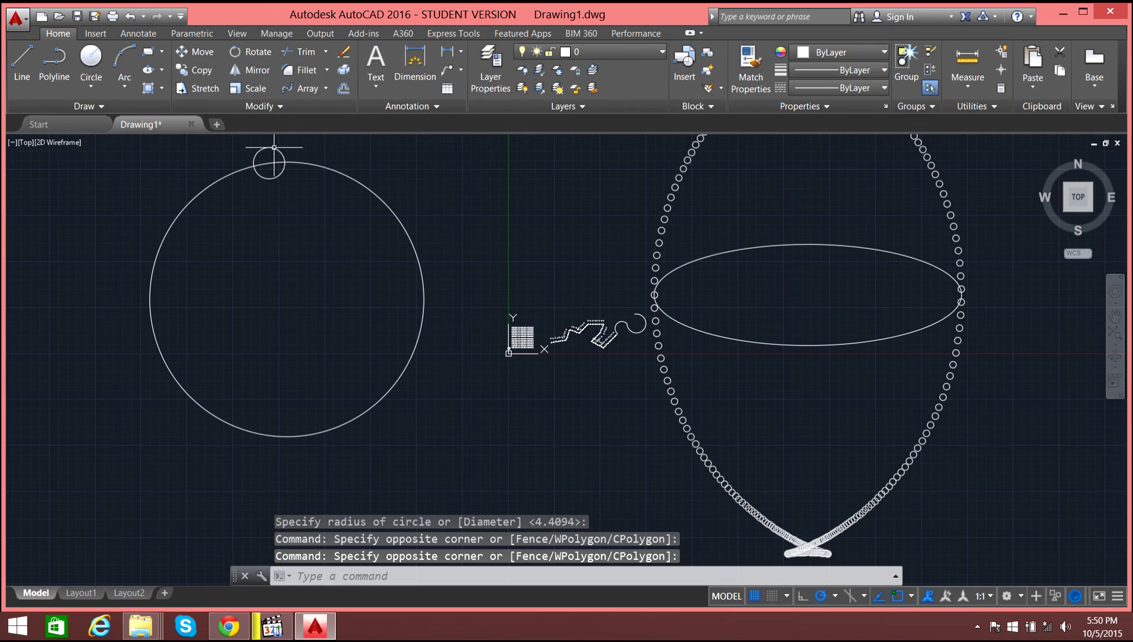
{"action": "left_click", "coordinate": [327, 88]}
{"action": "left_click", "coordinate": [328, 141]}
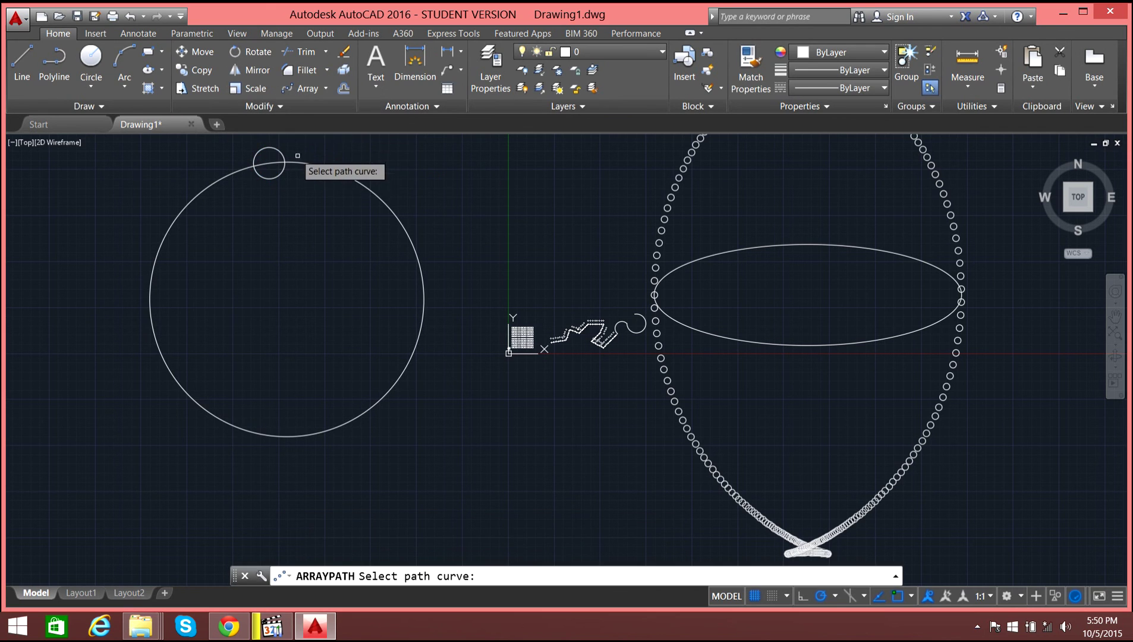
{"action": "left_click", "coordinate": [324, 166]}
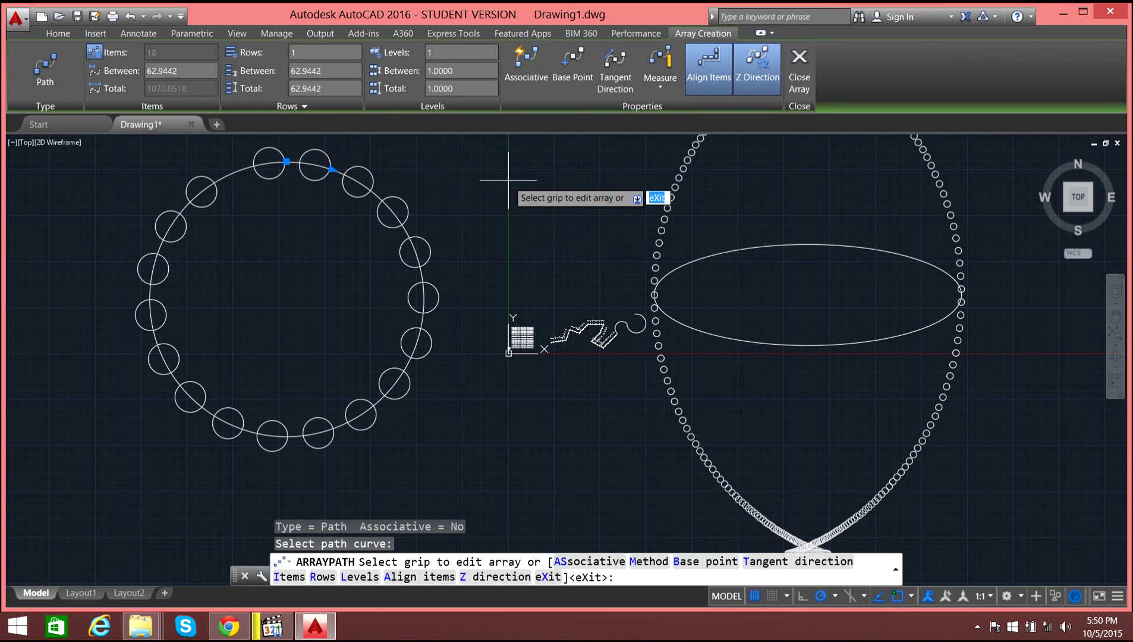
Set the spacing between the arrayed circles around the circular ellipse to 1.
{"action": "scroll", "coordinate": [464, 256], "scroll_direction": "down", "scroll_amount": 4}
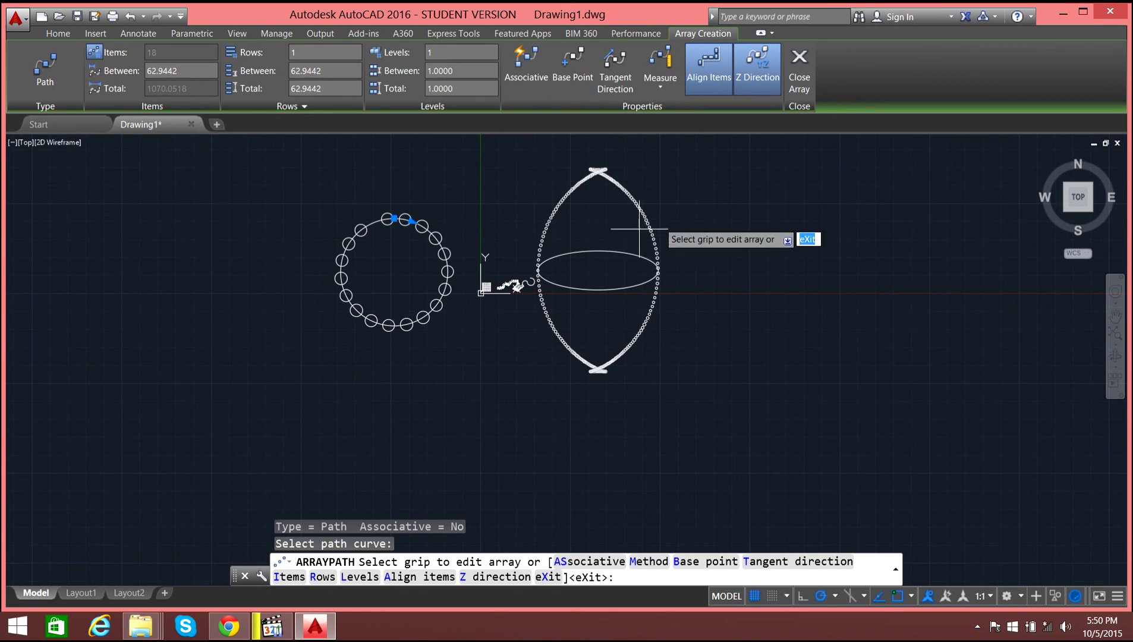
{"action": "left_click", "coordinate": [182, 71]}
{"action": "left_click", "coordinate": [181, 72]}
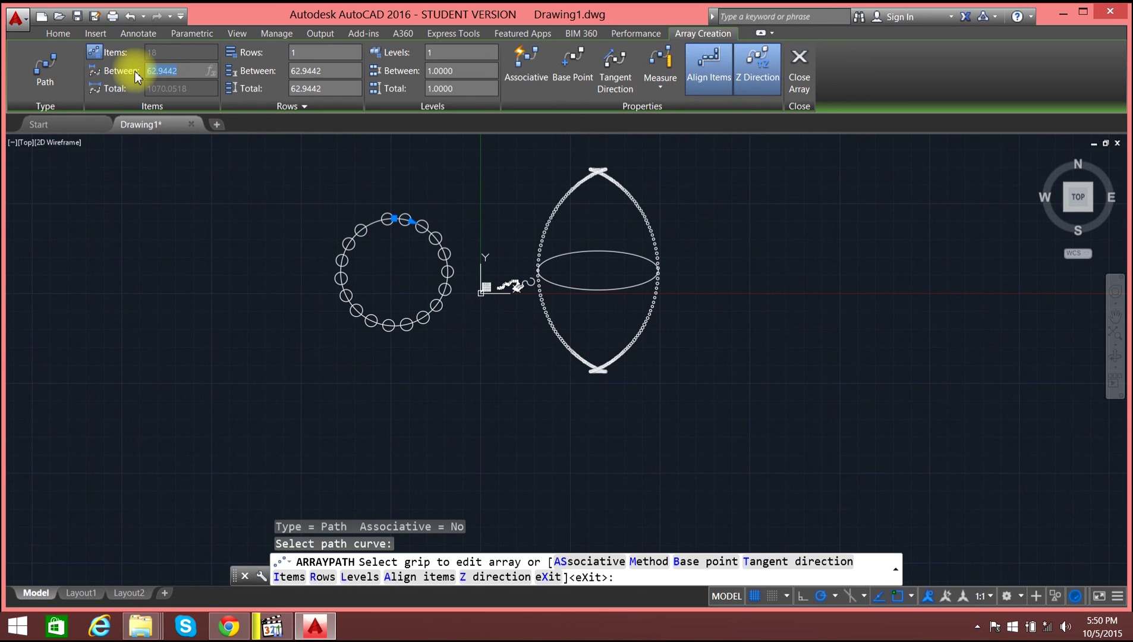
{"action": "type", "text": "1"}
{"action": "key", "text": "Return"}
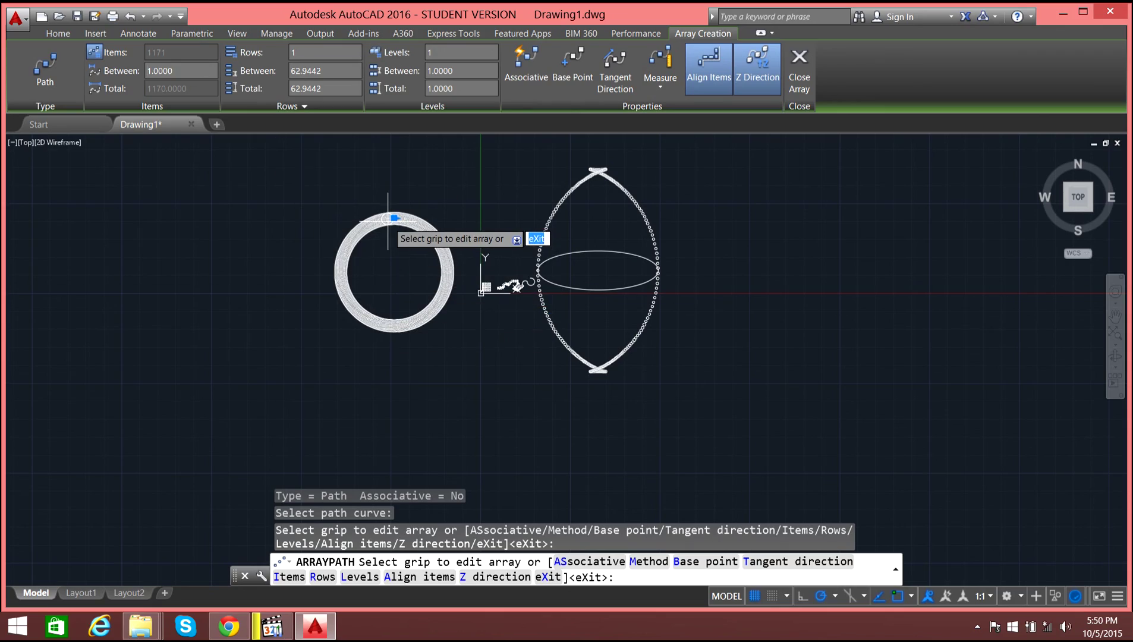
Inspect the dense ring of arrayed circles up close and finish the path array.
{"action": "scroll", "coordinate": [388, 219], "scroll_direction": "up", "scroll_amount": 8}
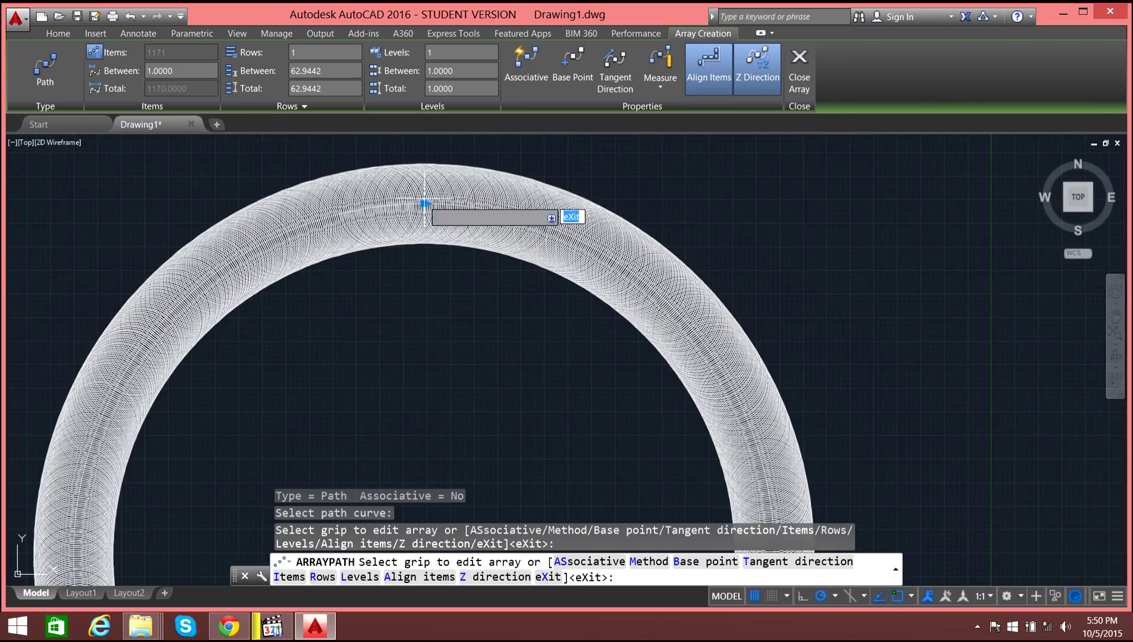
{"action": "scroll", "coordinate": [425, 203], "scroll_direction": "up", "scroll_amount": 5}
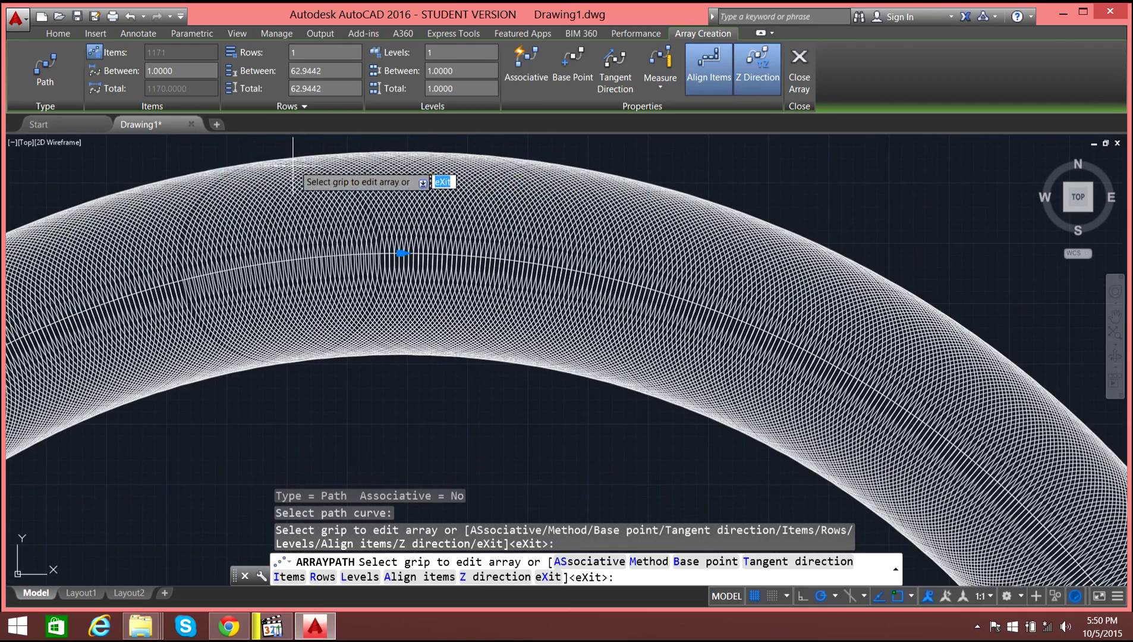
{"action": "scroll", "coordinate": [379, 191], "scroll_direction": "up", "scroll_amount": 3}
{"action": "scroll", "coordinate": [378, 191], "scroll_direction": "down", "scroll_amount": 15}
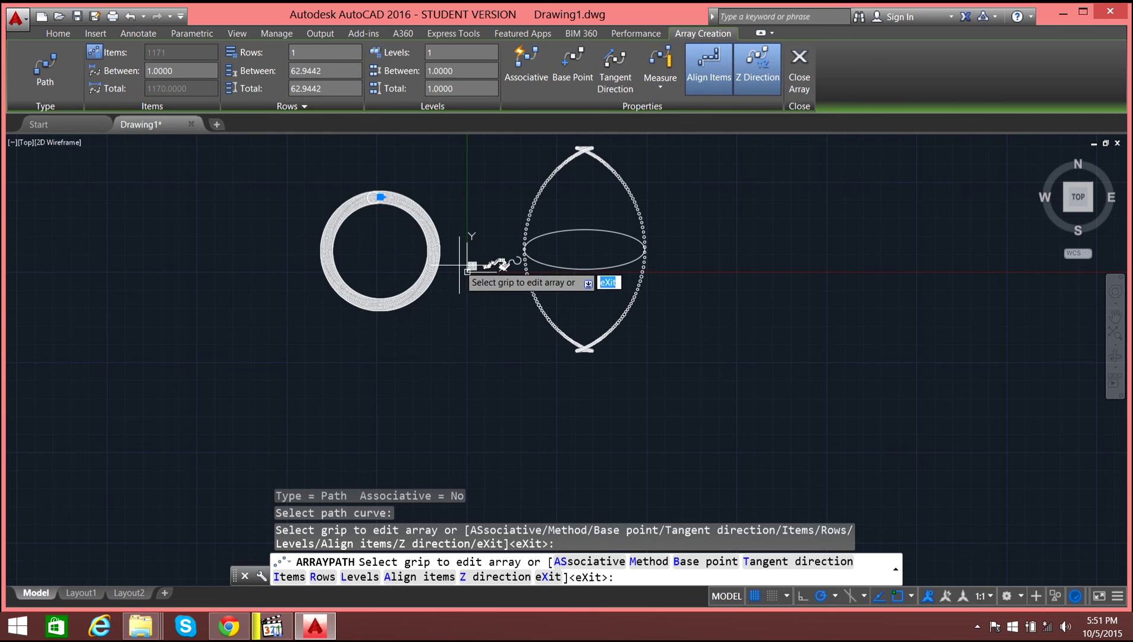
{"action": "scroll", "coordinate": [348, 200], "scroll_direction": "up", "scroll_amount": 4}
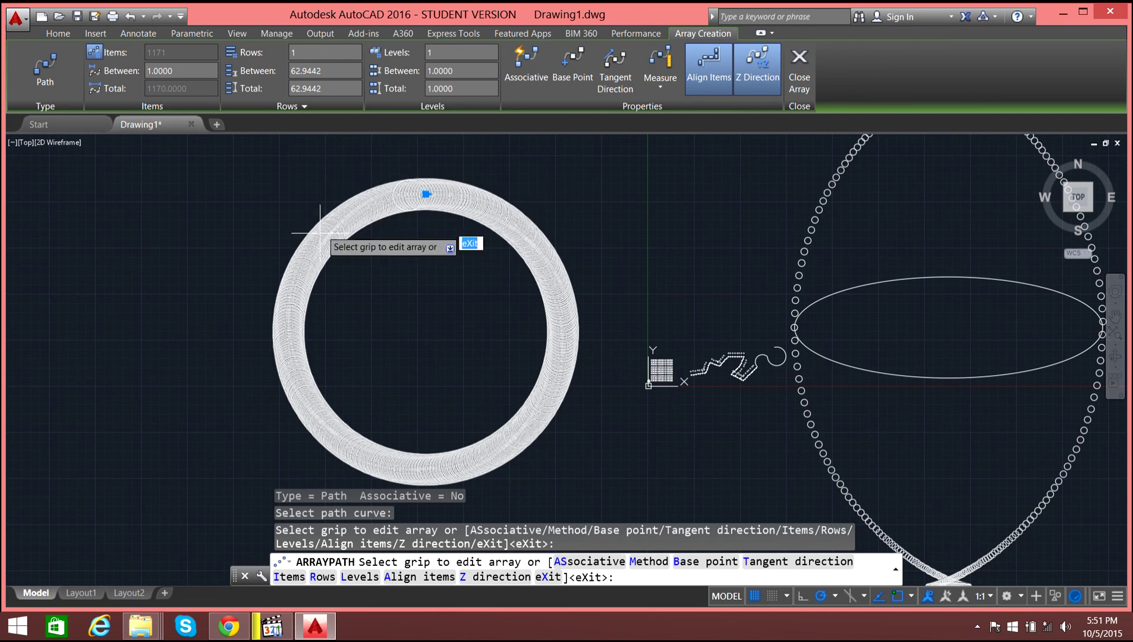
{"action": "left_click", "coordinate": [805, 59]}
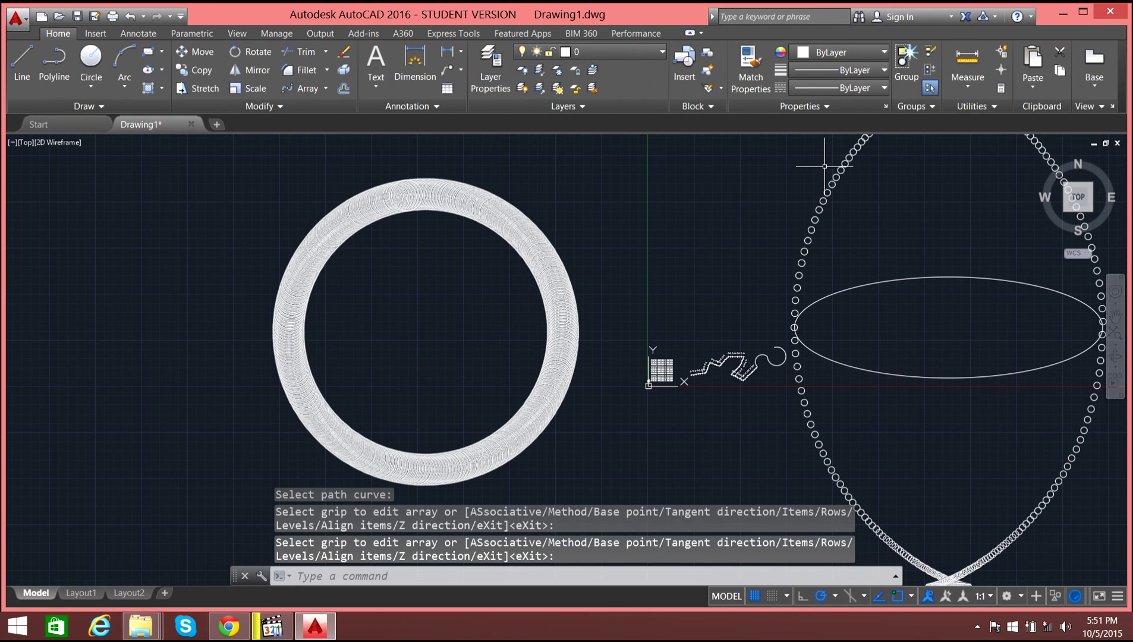